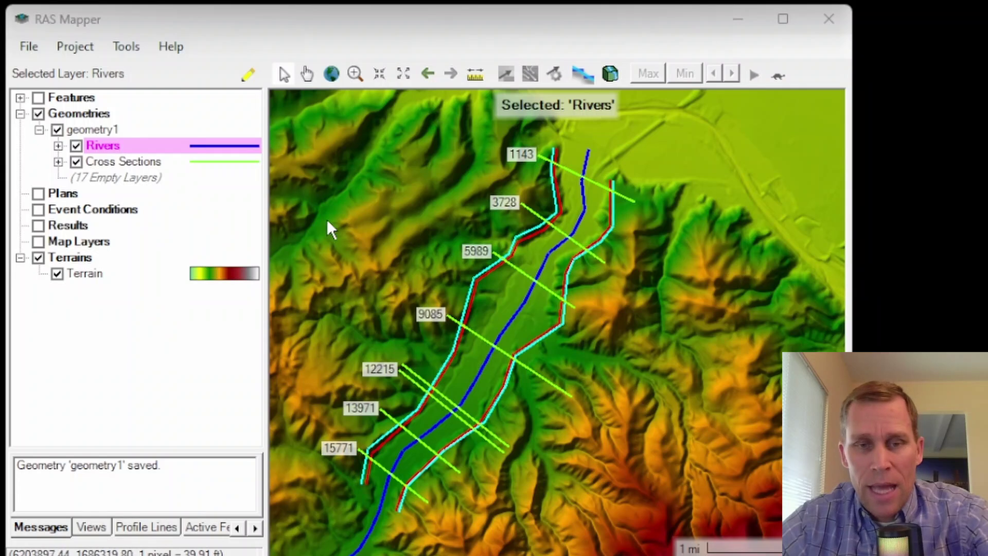
Check the project's coordinate reference system and warping method in the projection settings
{"action": "left_click", "coordinate": [39, 261]}
{"action": "left_click", "coordinate": [39, 261]}
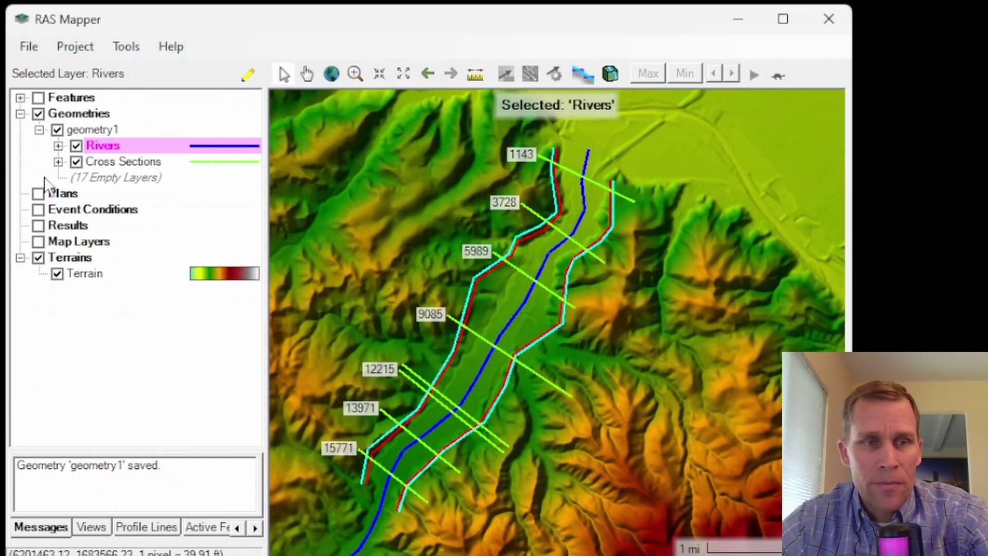
{"action": "left_click", "coordinate": [75, 46]}
{"action": "left_click", "coordinate": [88, 68]}
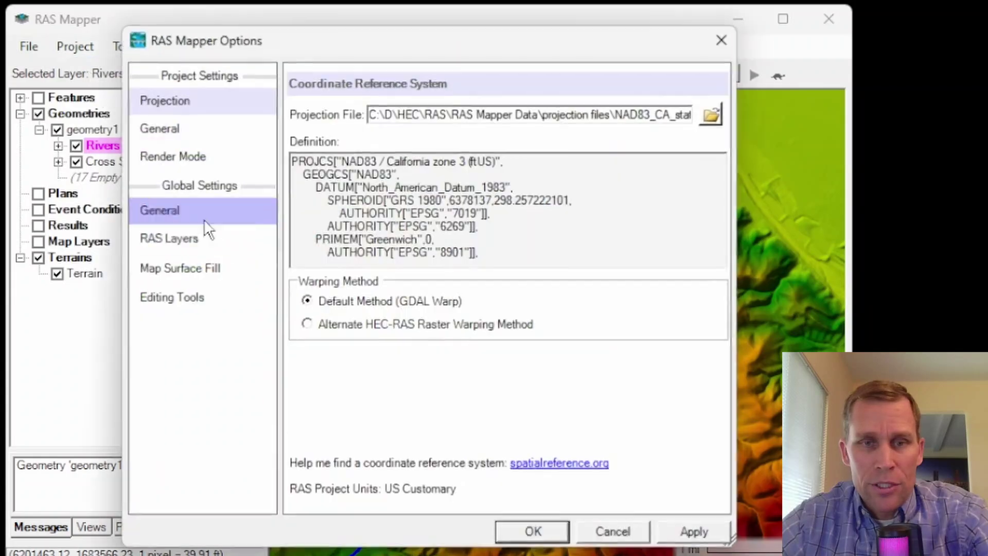
{"action": "left_click", "coordinate": [722, 41]}
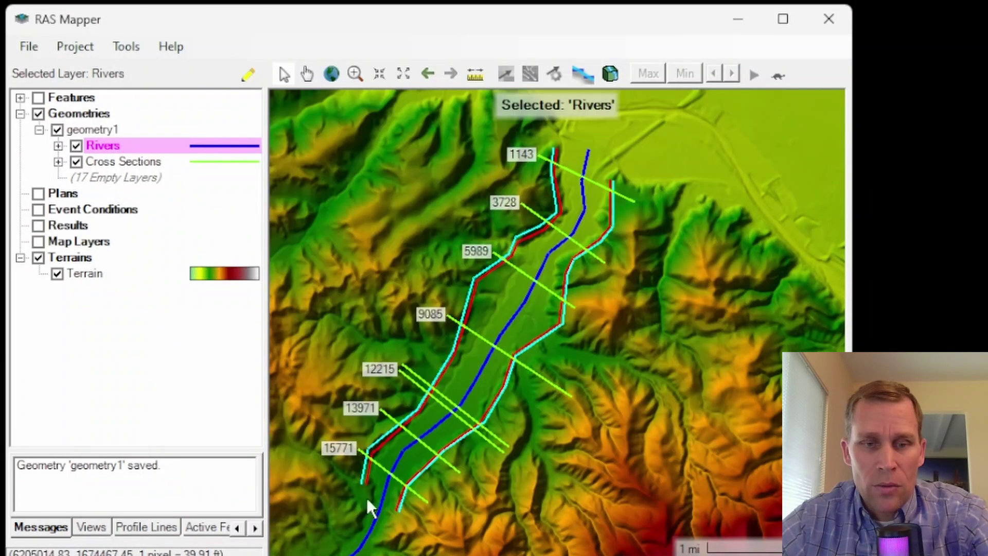
Start editing geometry1 and expand the sublayers of its Rivers layer
{"action": "right_click", "coordinate": [86, 109]}
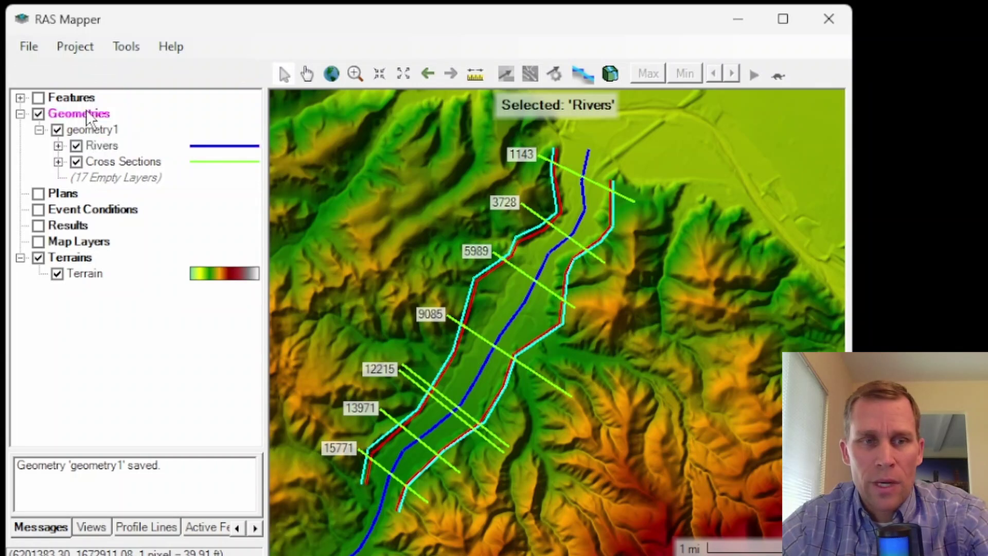
{"action": "left_click", "coordinate": [203, 45]}
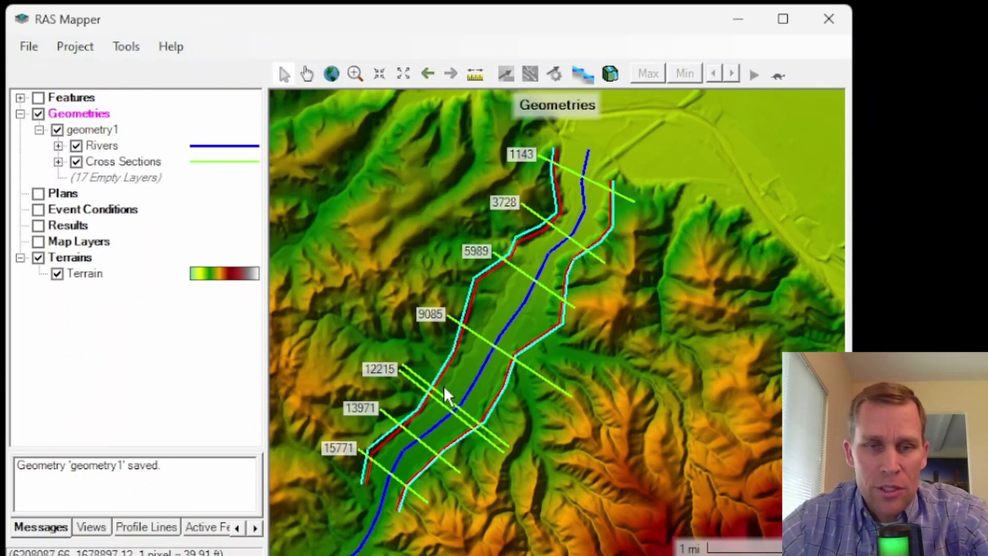
{"action": "scroll", "coordinate": [443, 386], "scroll_direction": "up", "scroll_amount": 1}
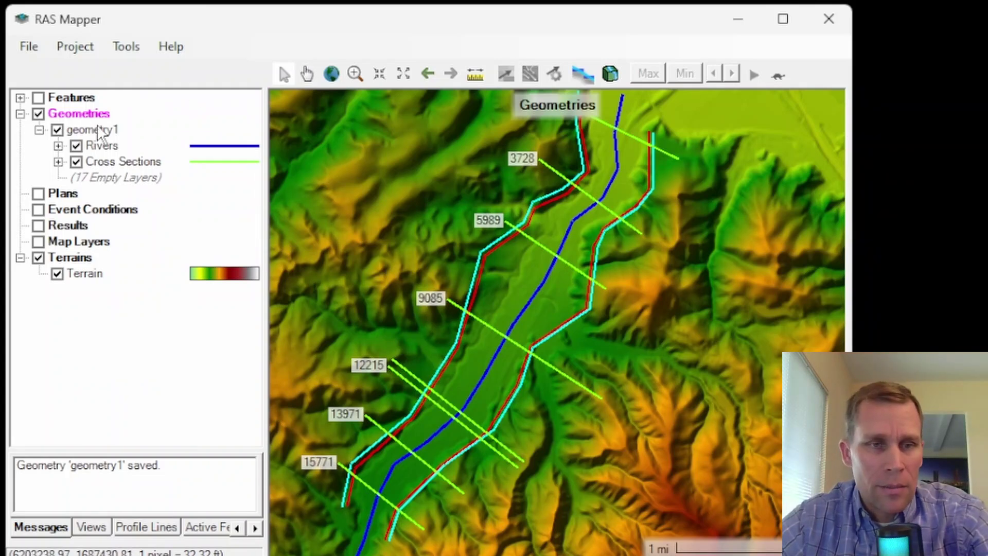
{"action": "left_click", "coordinate": [78, 131]}
{"action": "left_click", "coordinate": [247, 75]}
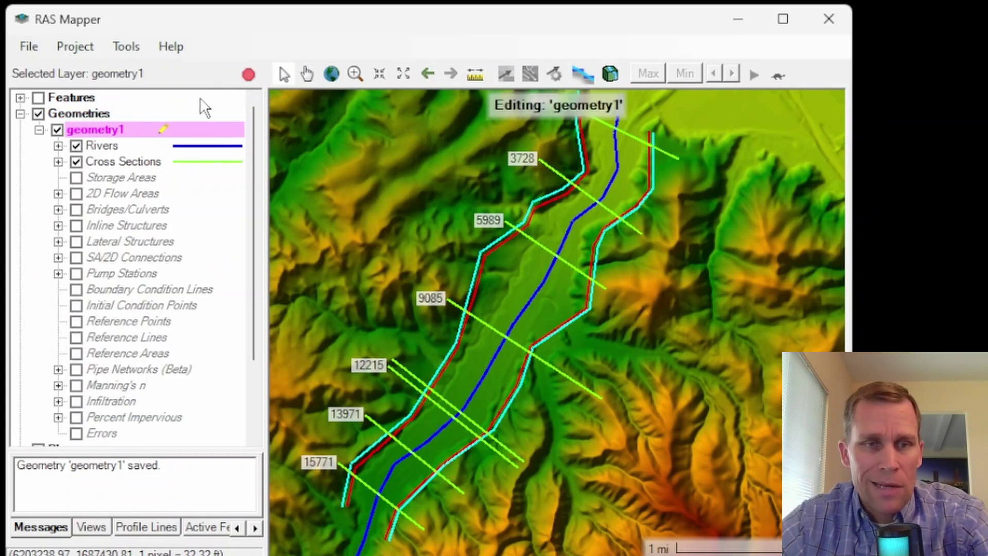
{"action": "left_click", "coordinate": [58, 146]}
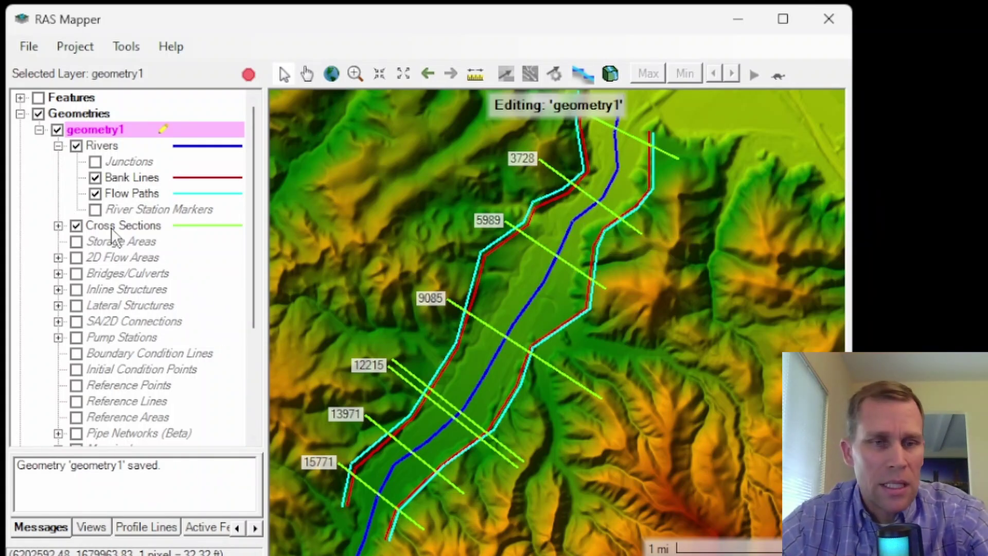
Turn on the Bridges/Culverts, Inline Structures and Lateral Structures layers of geometry1 and expand their sublayers
{"action": "left_click", "coordinate": [109, 274]}
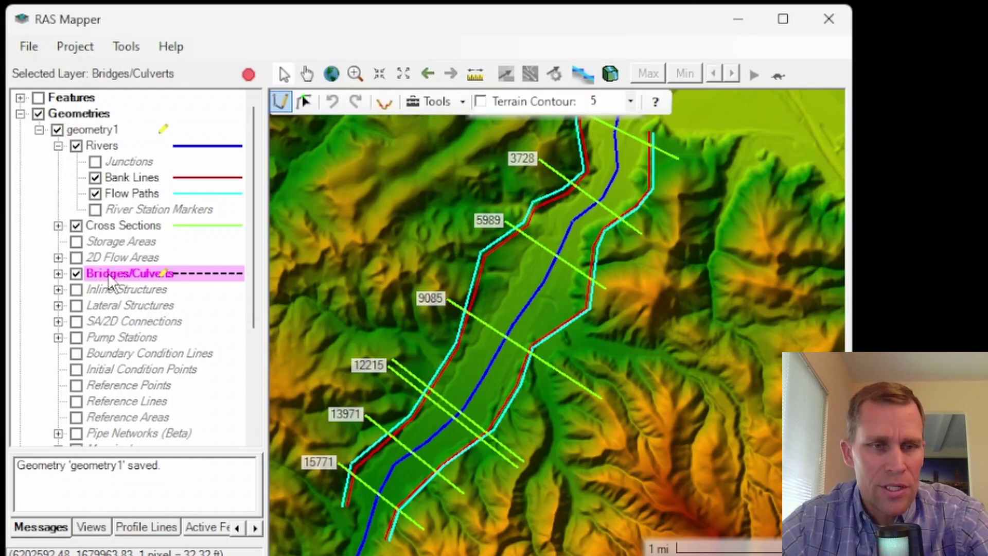
{"action": "left_click", "coordinate": [105, 289]}
{"action": "left_click", "coordinate": [110, 305]}
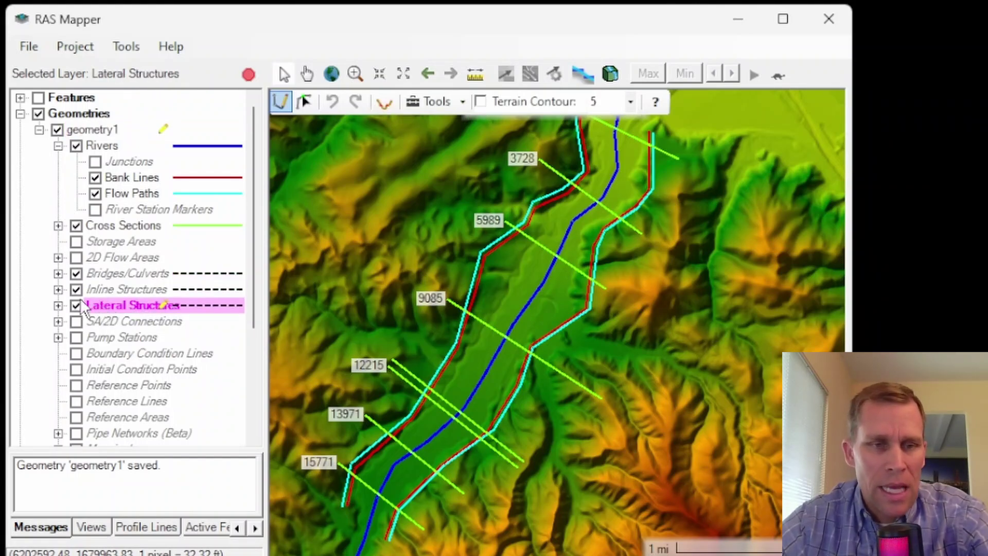
{"action": "left_click", "coordinate": [58, 273]}
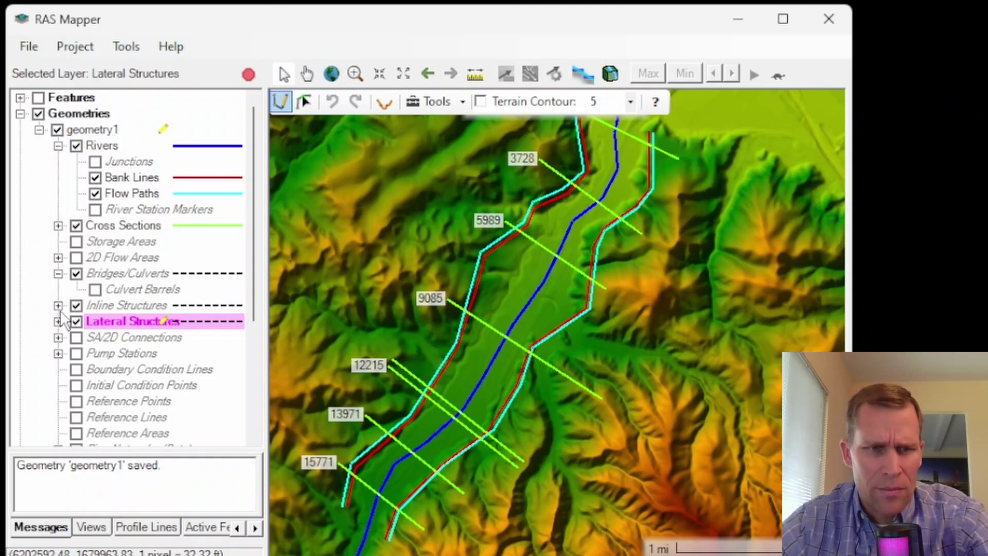
{"action": "left_click", "coordinate": [58, 305]}
{"action": "left_click", "coordinate": [59, 386]}
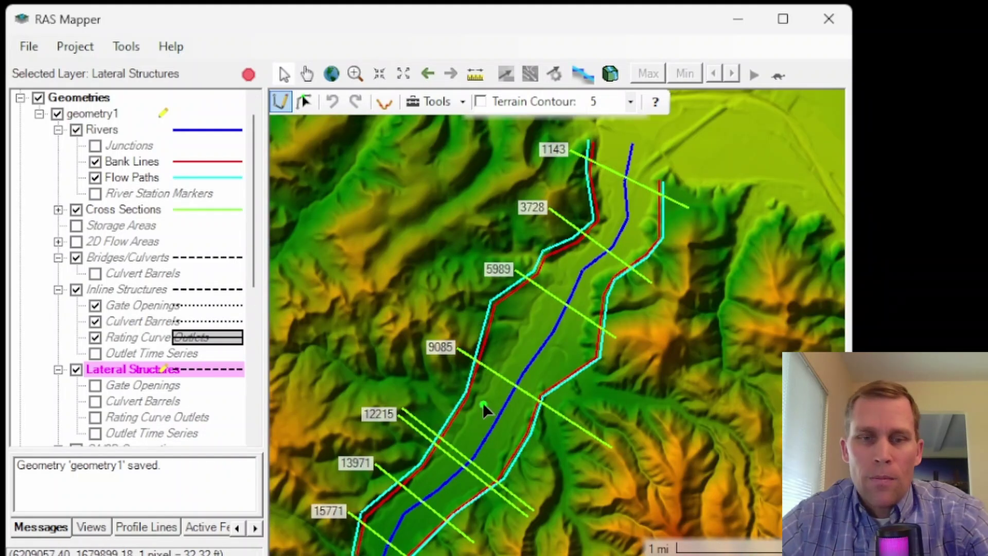
Draw a bridge centerline in the Bridges/Culverts layer midway between cross sections 12215 and 11941, crossing the whole valley beyond both bank lines
{"action": "left_click_drag", "start_coordinate": [407, 292], "coordinate": [416, 340]}
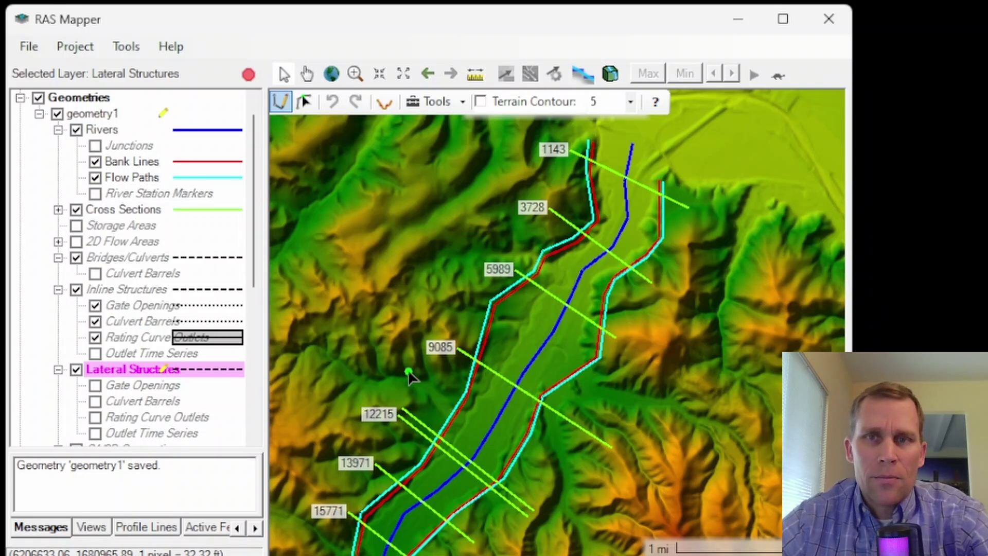
{"action": "left_click_drag", "start_coordinate": [466, 414], "coordinate": [557, 329]}
{"action": "scroll", "coordinate": [563, 377], "scroll_direction": "up", "scroll_amount": 3}
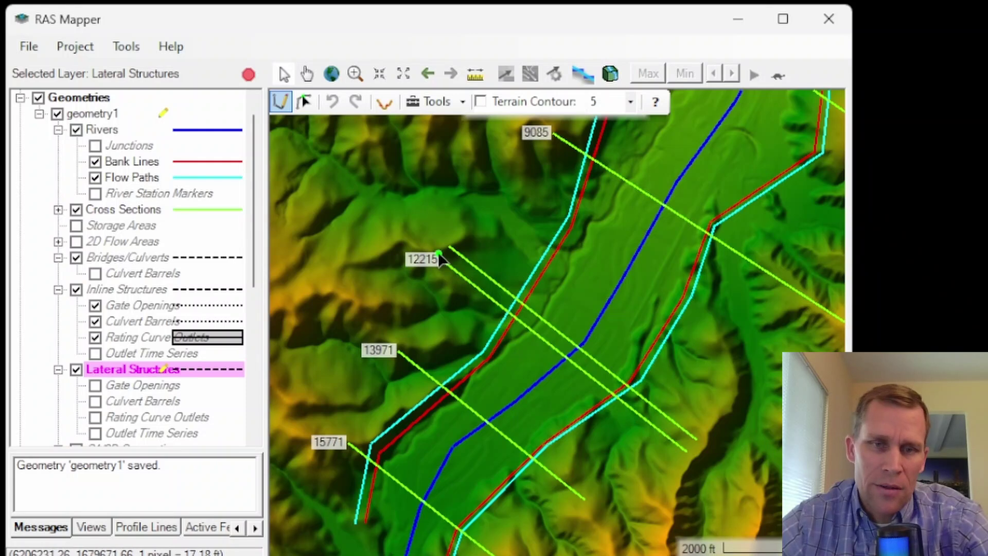
{"action": "scroll", "coordinate": [475, 274], "scroll_direction": "up", "scroll_amount": 3}
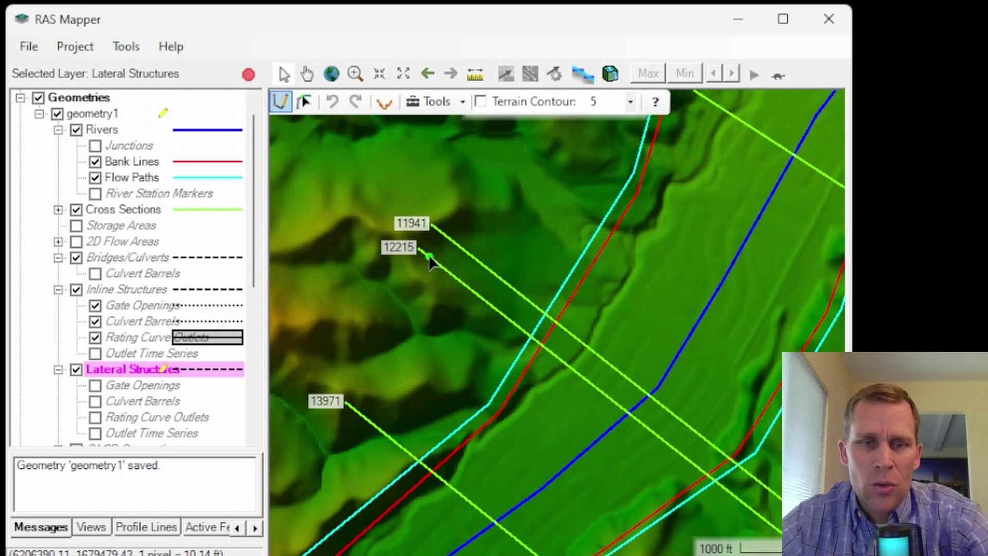
{"action": "left_click_drag", "start_coordinate": [610, 309], "coordinate": [468, 203]}
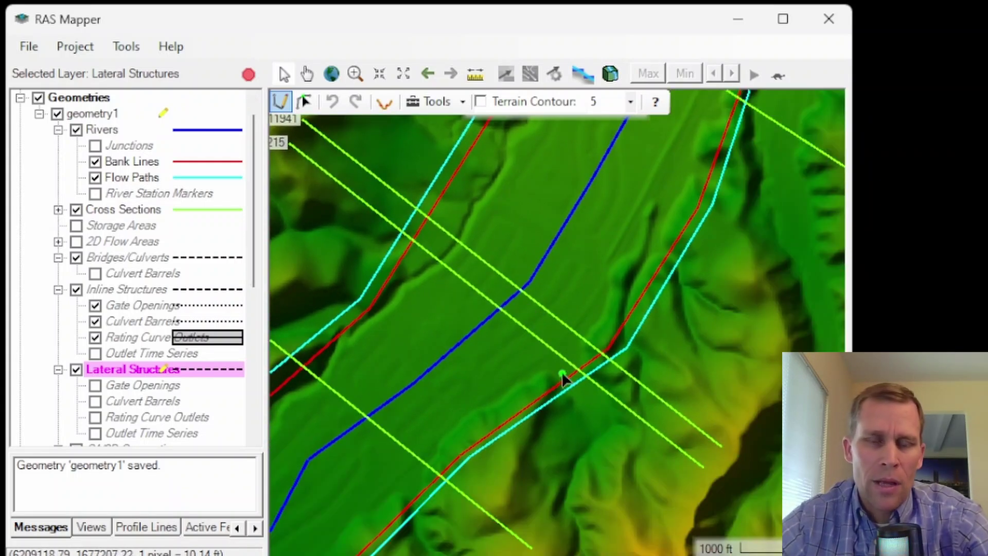
{"action": "scroll", "coordinate": [563, 345], "scroll_direction": "down", "scroll_amount": 1}
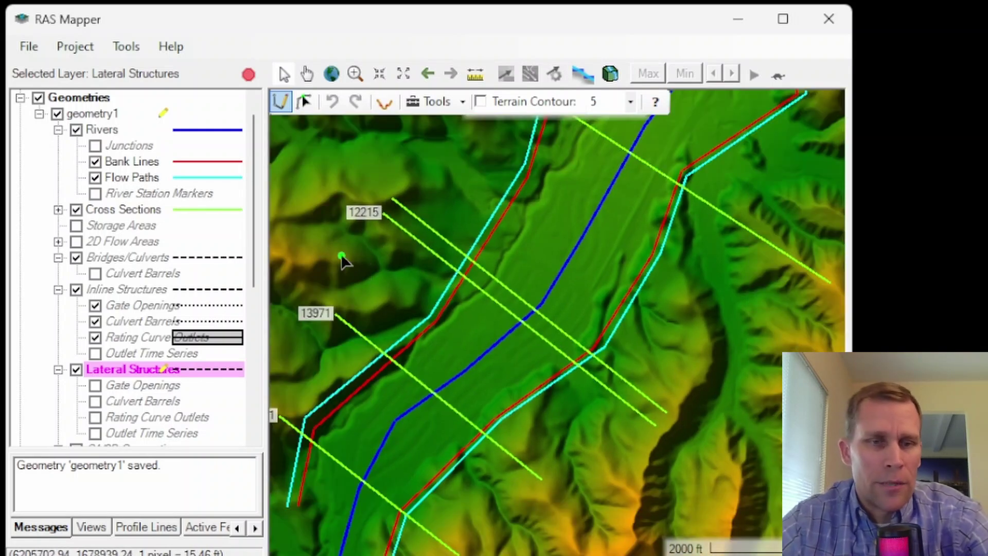
{"action": "left_click", "coordinate": [123, 257]}
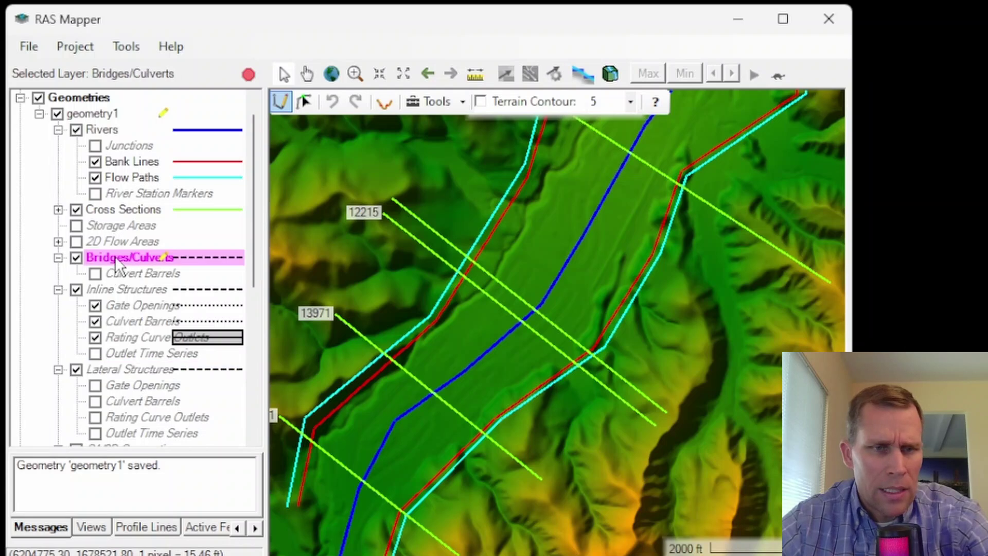
{"action": "left_click", "coordinate": [280, 100]}
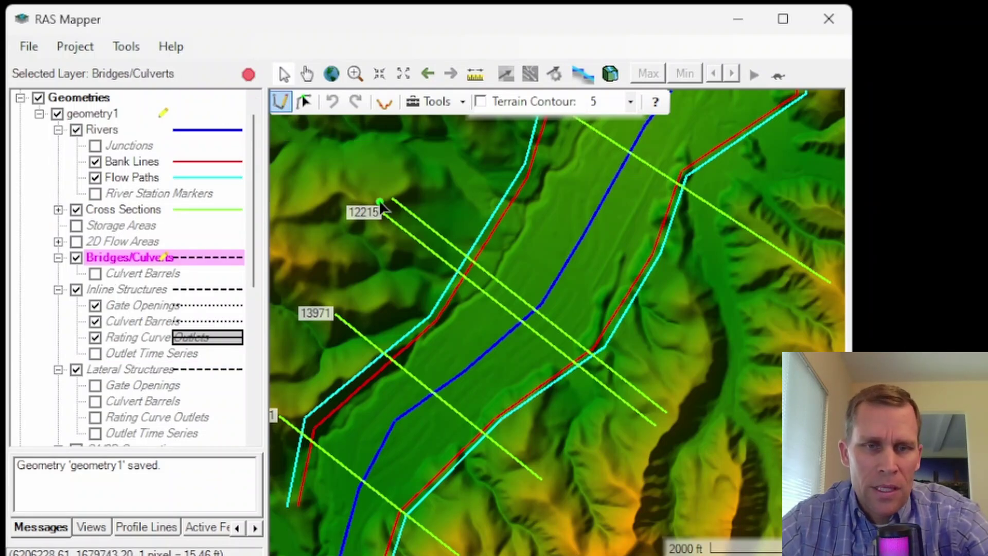
{"action": "scroll", "coordinate": [372, 199], "scroll_direction": "up", "scroll_amount": 3}
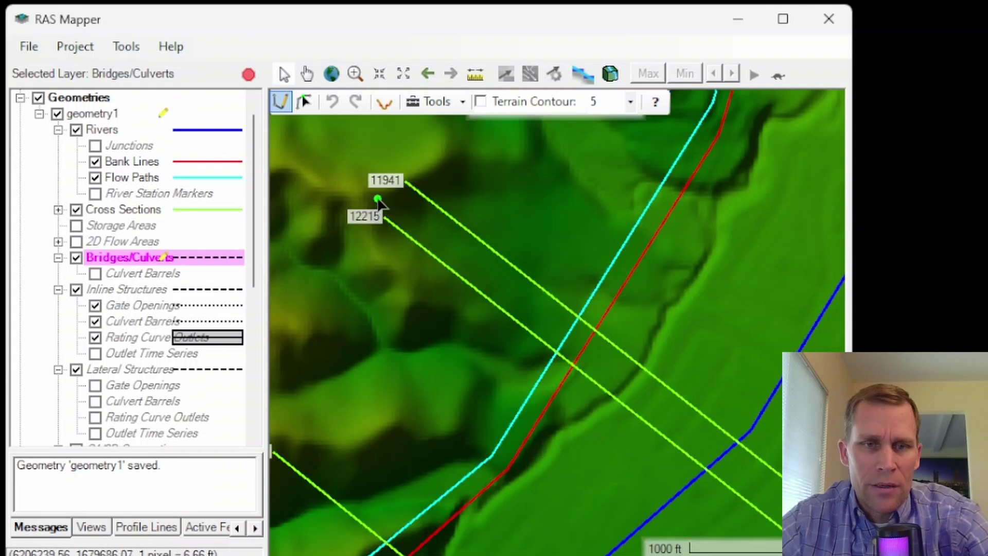
{"action": "left_click", "coordinate": [343, 169]}
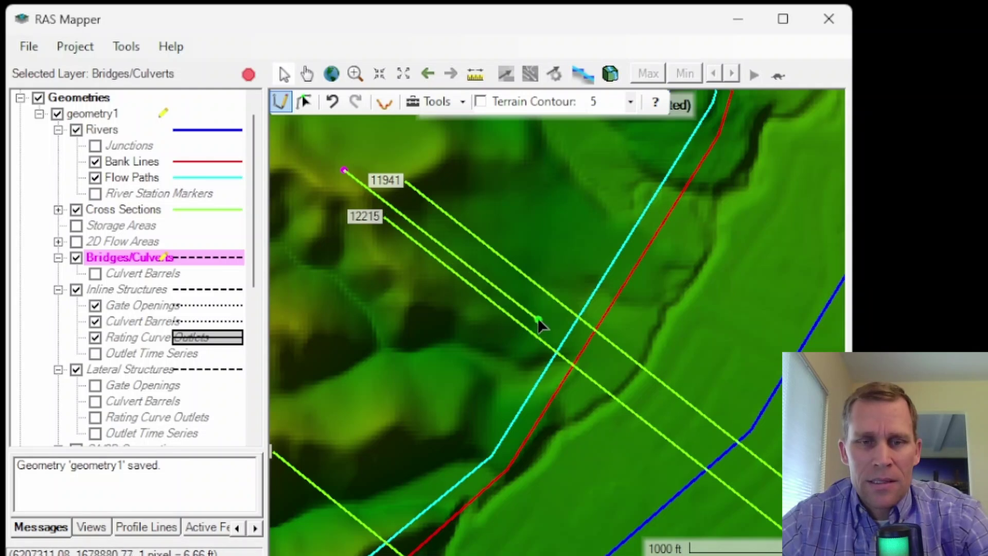
{"action": "left_click", "coordinate": [540, 311]}
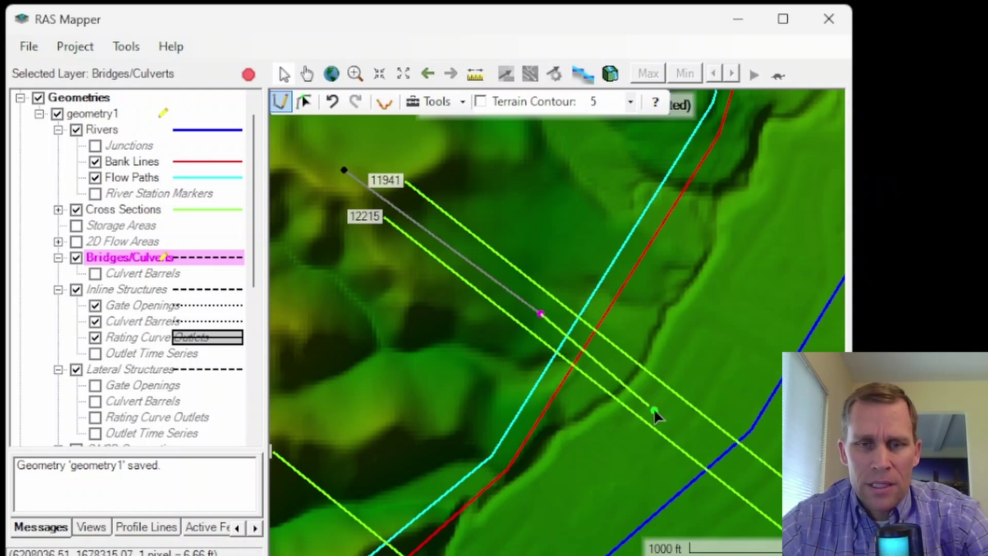
{"action": "left_click_drag", "start_coordinate": [713, 465], "coordinate": [409, 139]}
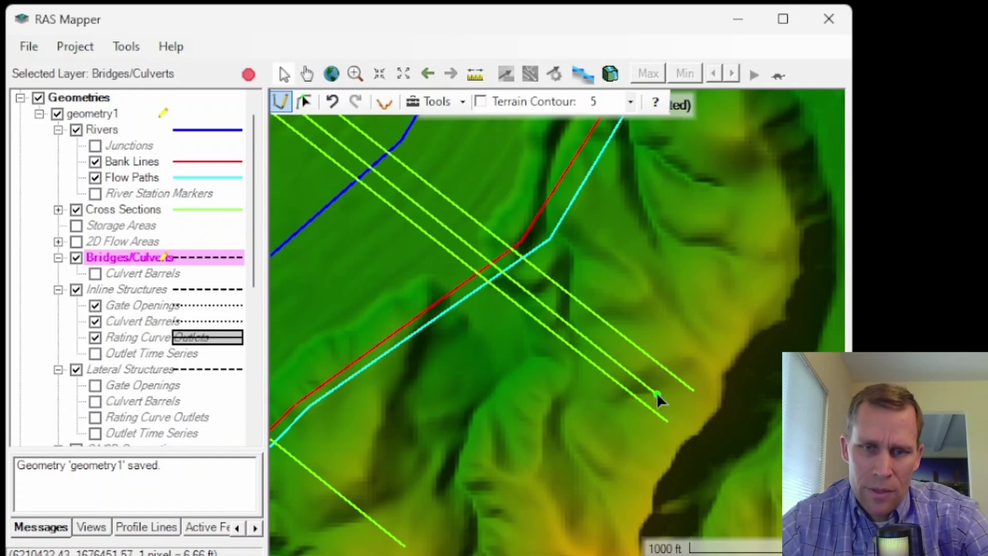
{"action": "left_click", "coordinate": [573, 319]}
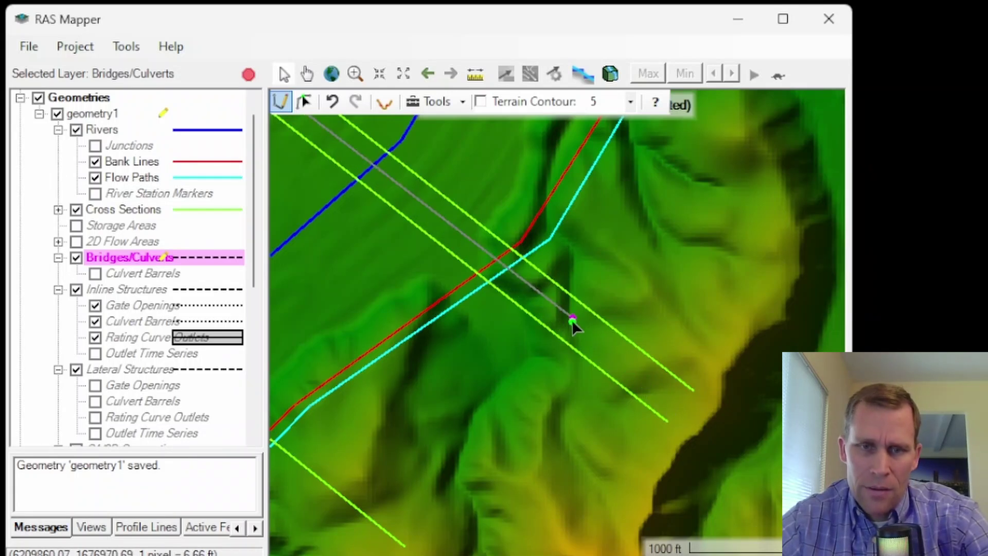
{"action": "double_click", "coordinate": [677, 405]}
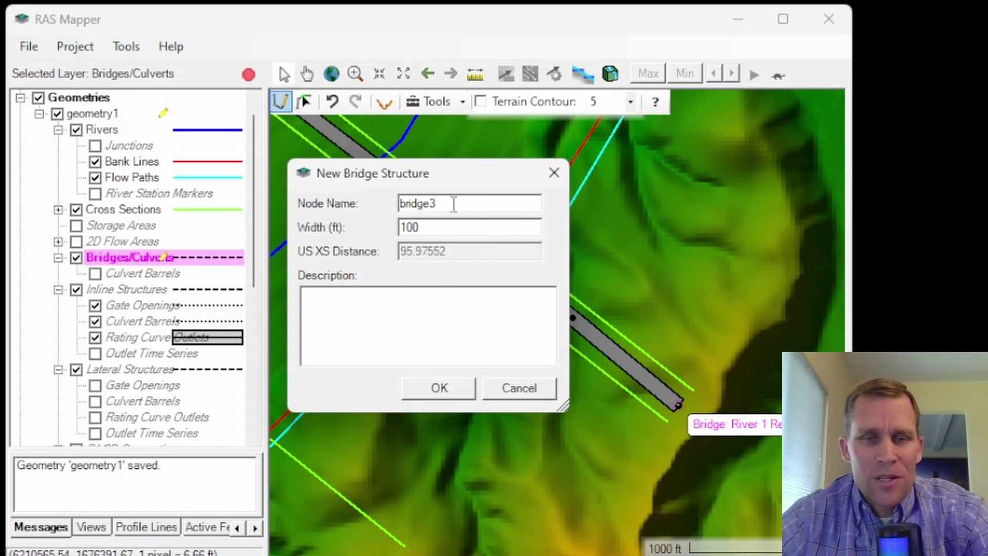
Create the new bridge structure with the node name bridge3 and a width of 100 ft
{"action": "left_click_drag", "start_coordinate": [454, 204], "coordinate": [312, 232]}
{"action": "left_click_drag", "start_coordinate": [423, 227], "coordinate": [362, 220]}
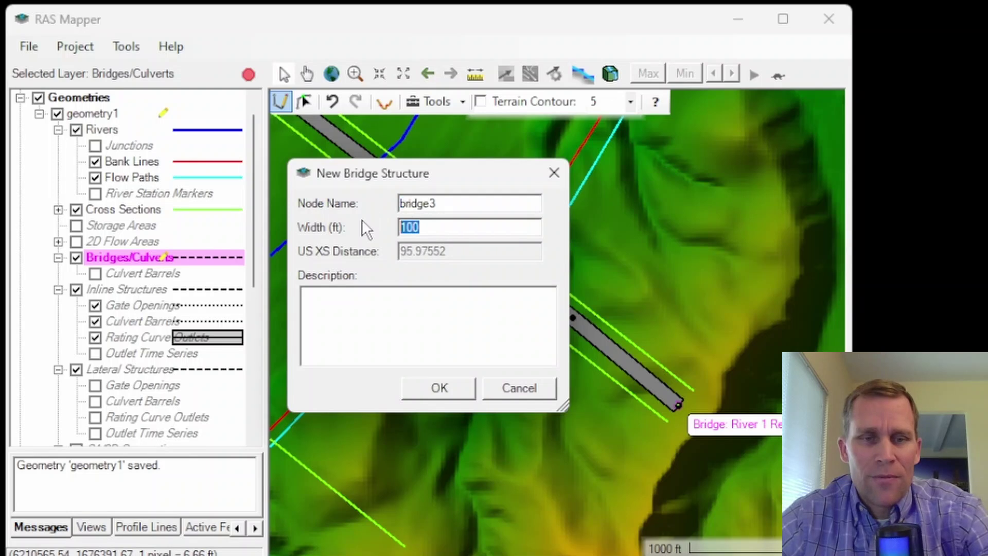
{"action": "left_click_drag", "start_coordinate": [472, 175], "coordinate": [394, 243]}
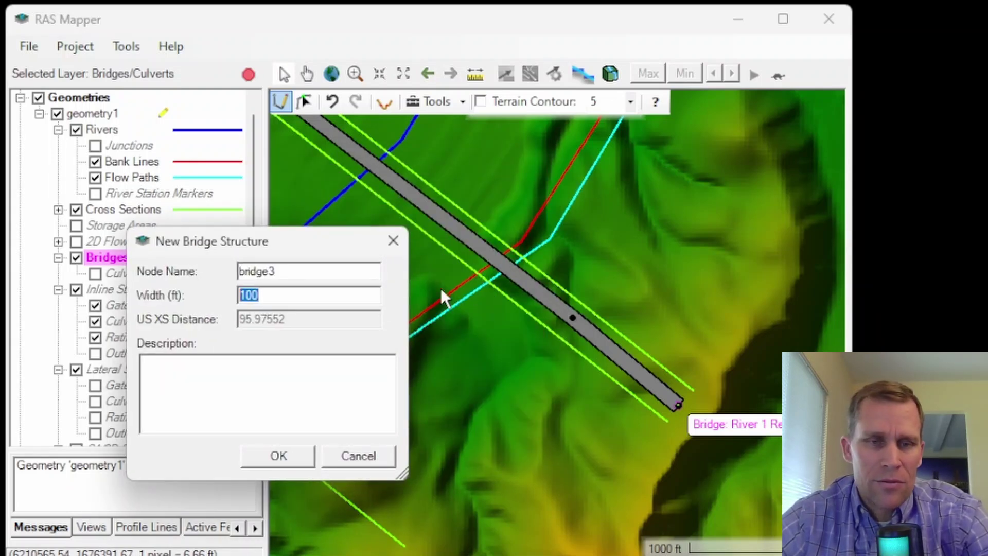
{"action": "left_click_drag", "start_coordinate": [293, 297], "coordinate": [227, 297]}
{"action": "left_click_drag", "start_coordinate": [273, 233], "coordinate": [286, 234]}
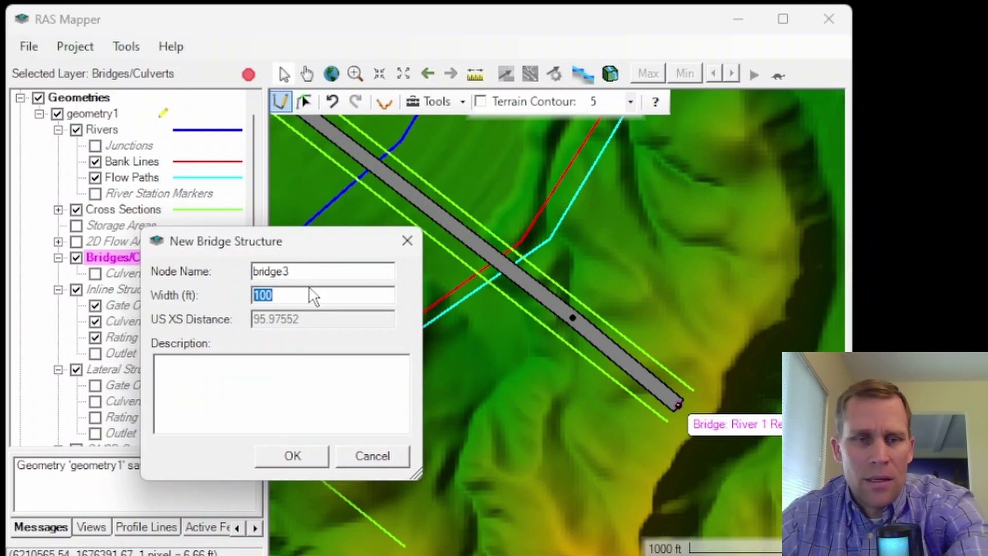
{"action": "type", "text": "50"}
{"action": "left_click_drag", "start_coordinate": [301, 298], "coordinate": [207, 296]}
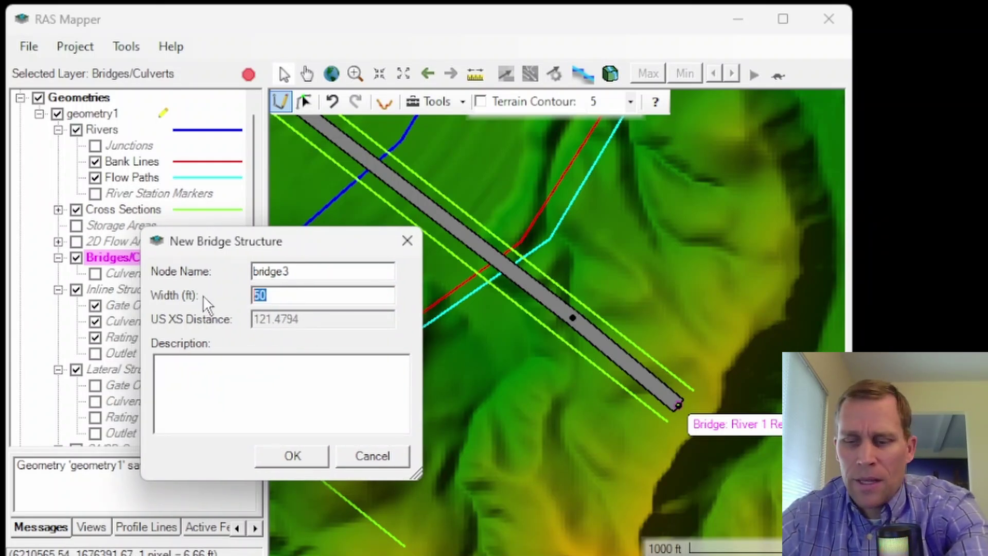
{"action": "type", "text": "100"}
{"action": "left_click", "coordinate": [176, 375]}
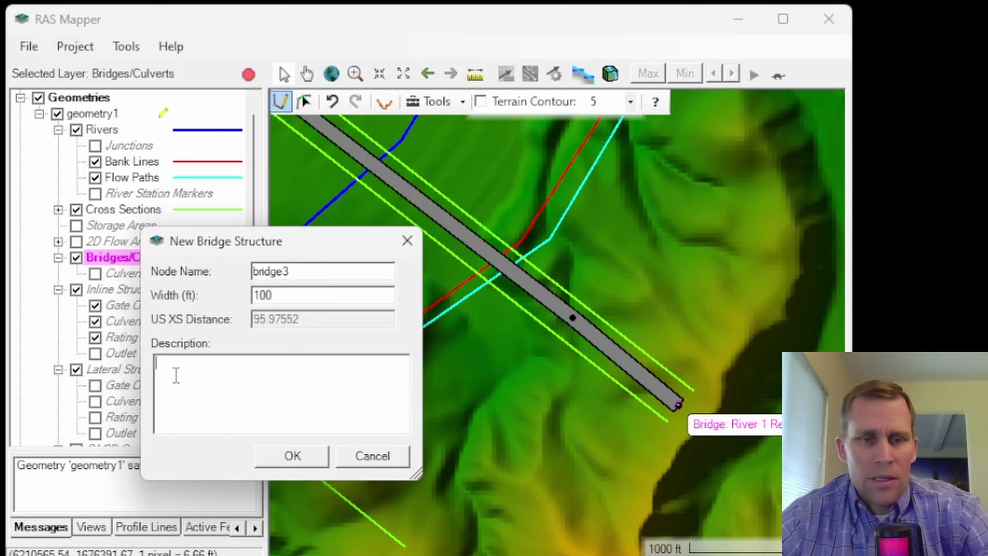
{"action": "left_click", "coordinate": [295, 458]}
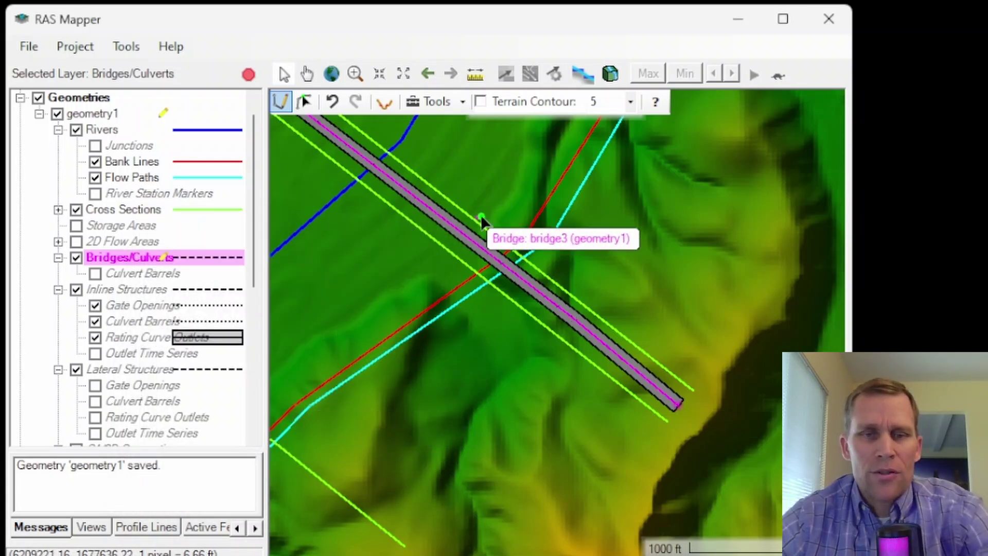
Select the bridge3 centerline and plot its terrain profile, examine the curve, and close the plot
{"action": "left_click_drag", "start_coordinate": [360, 227], "coordinate": [649, 502]}
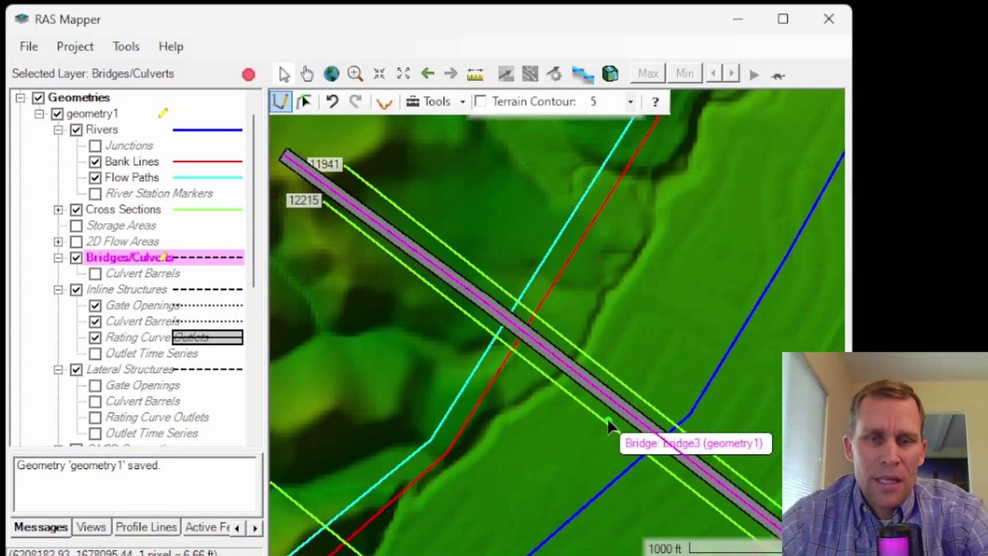
{"action": "left_click_drag", "start_coordinate": [551, 466], "coordinate": [498, 337]}
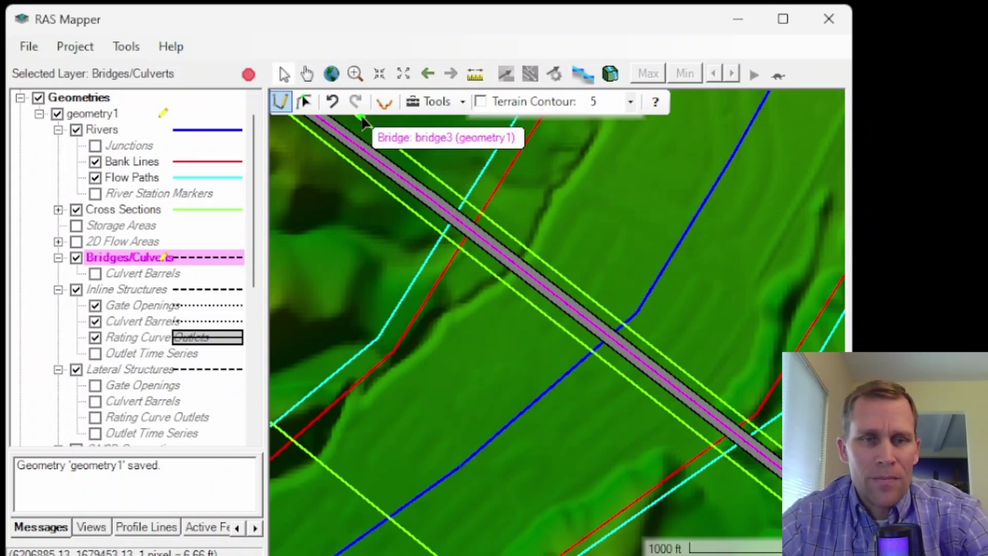
{"action": "left_click", "coordinate": [305, 101]}
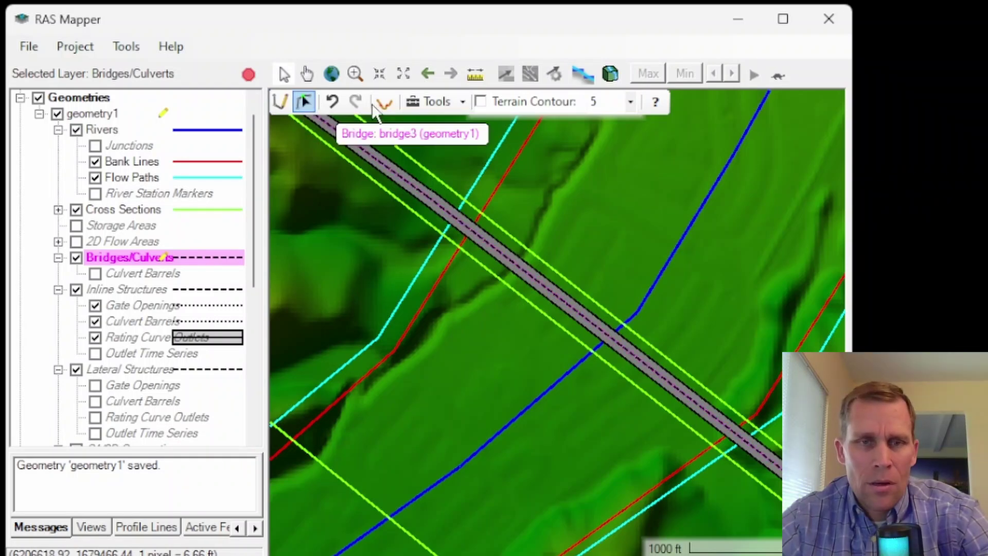
{"action": "left_click", "coordinate": [511, 316]}
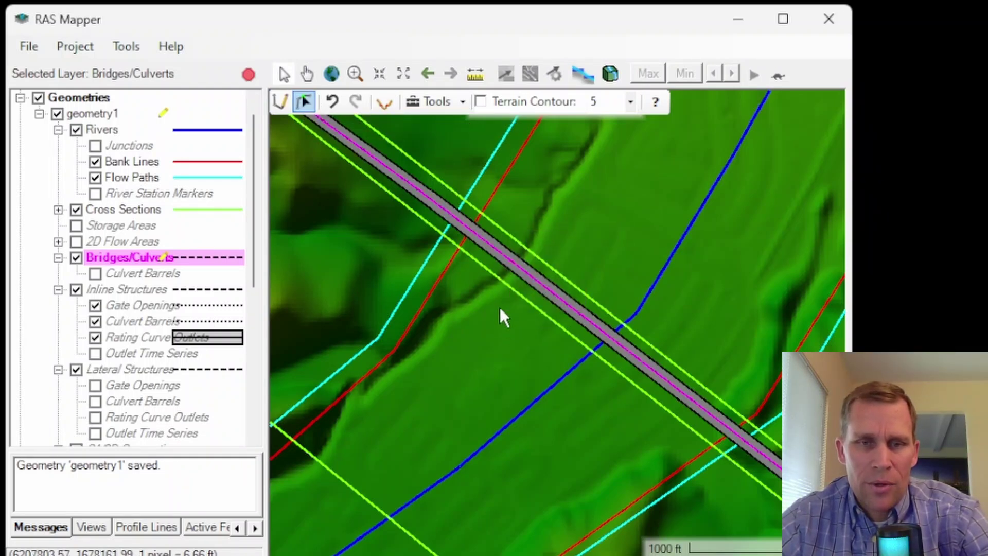
{"action": "left_click", "coordinate": [384, 102]}
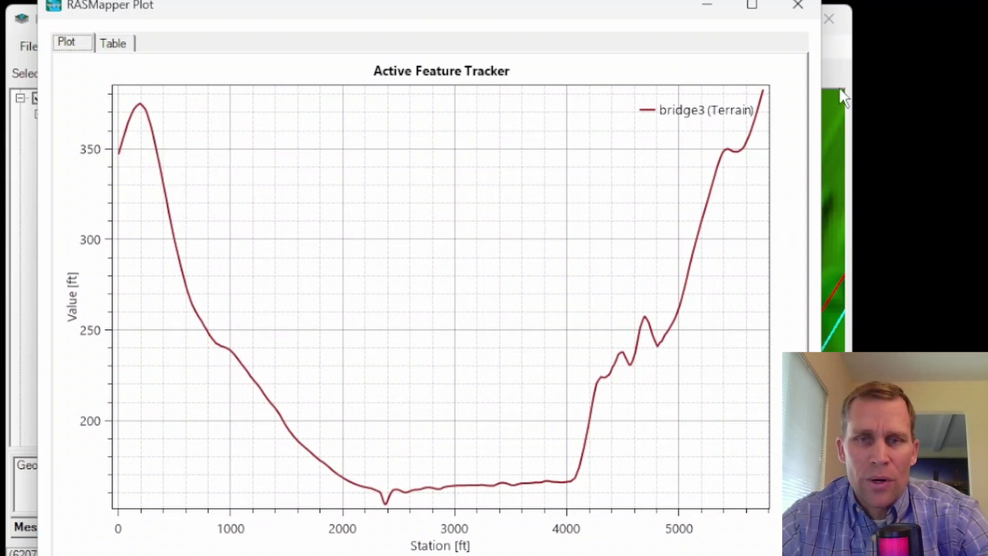
{"action": "left_click", "coordinate": [803, 17]}
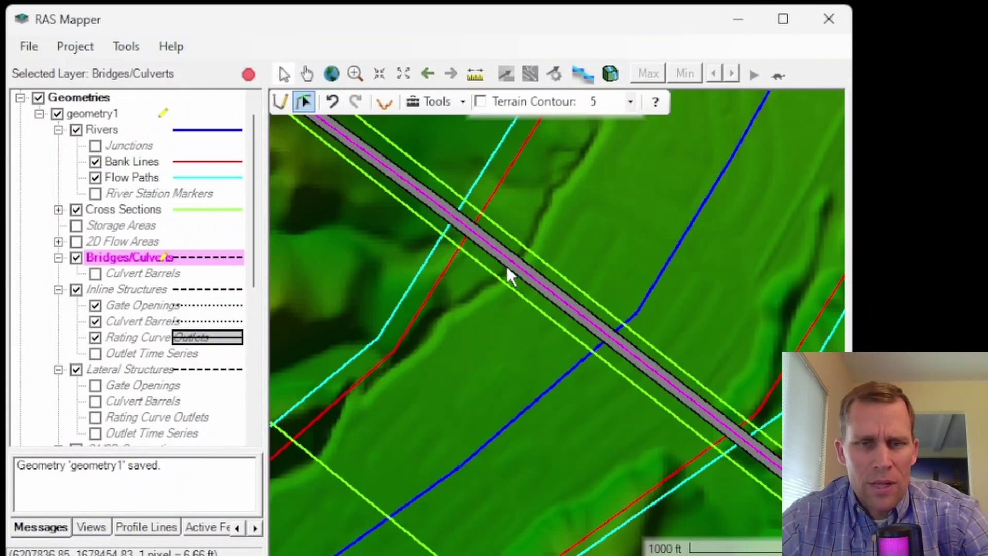
Review the upstream and downstream profile plots of bridge3 and their combined tables, and close both plot windows
{"action": "right_click", "coordinate": [517, 275]}
{"action": "left_click", "coordinate": [564, 301]}
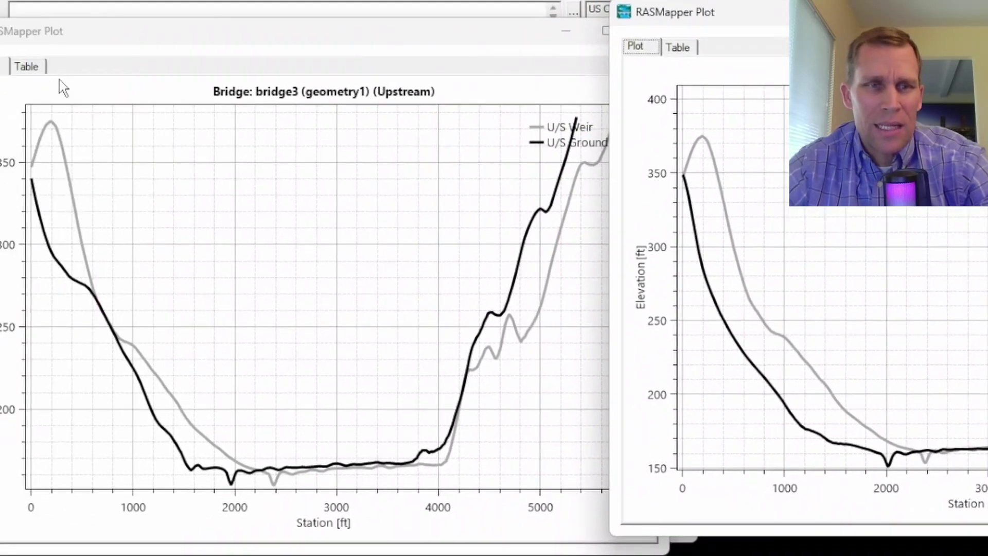
{"action": "left_click", "coordinate": [73, 52]}
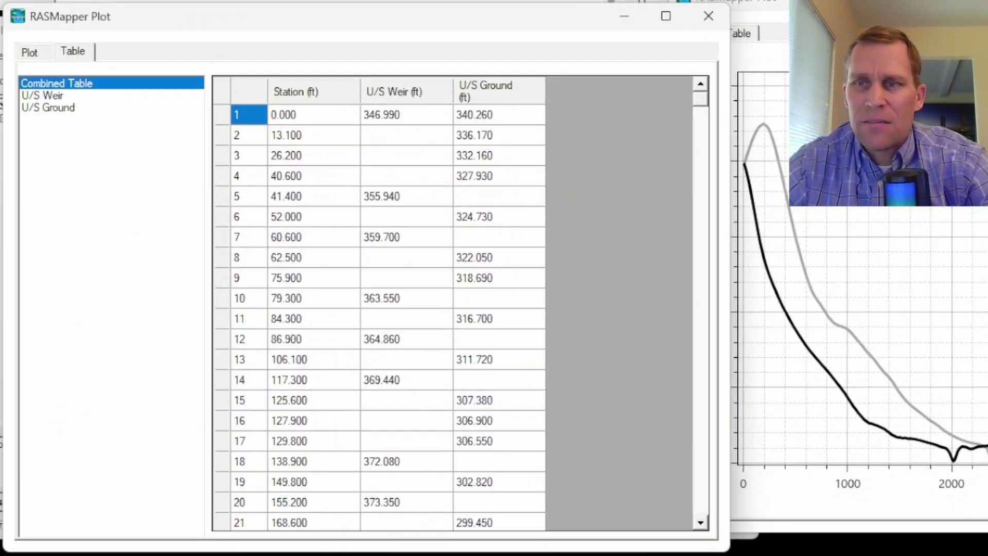
{"action": "key", "text": "alt+Tab"}
{"action": "left_click", "coordinate": [738, 34]}
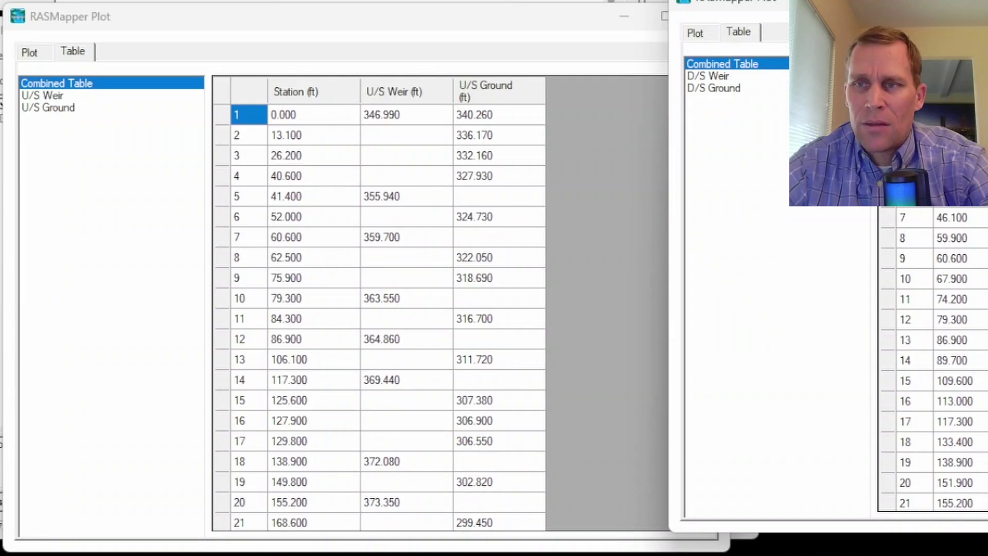
{"action": "key", "text": "alt+F4"}
{"action": "left_click", "coordinate": [710, 19]}
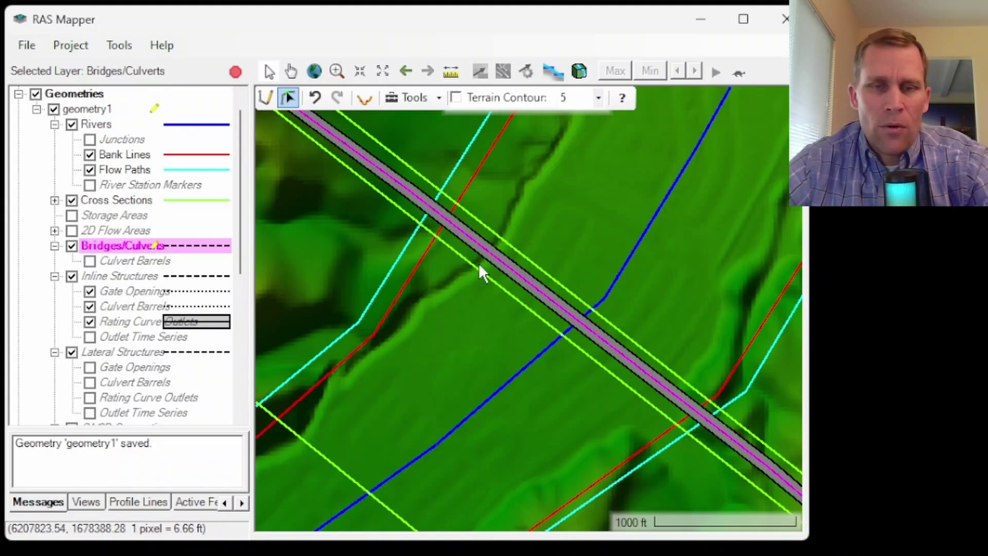
Stop editing geometry1 with the edits saved, and close RAS Mapper
{"action": "scroll", "coordinate": [481, 264], "scroll_direction": "down", "scroll_amount": 2}
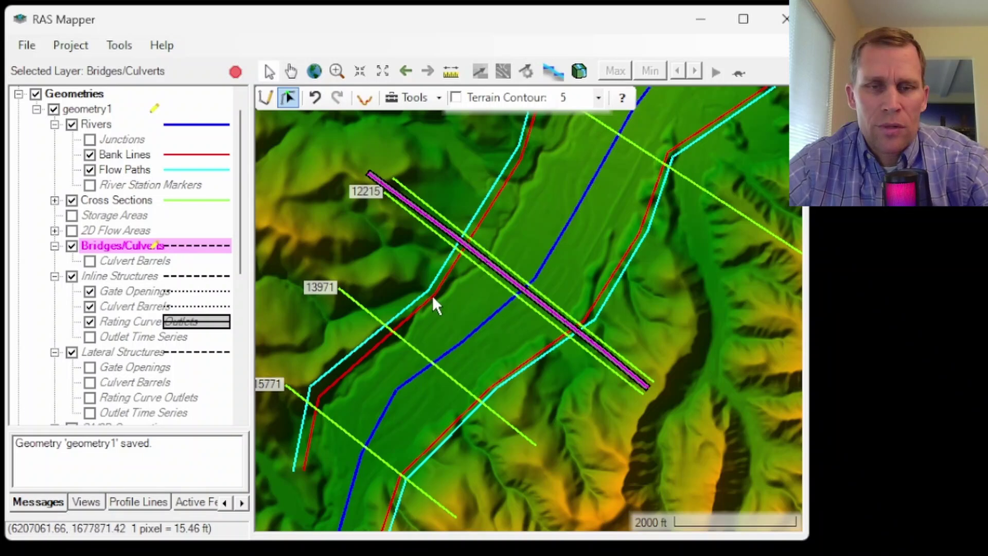
{"action": "scroll", "coordinate": [514, 274], "scroll_direction": "up", "scroll_amount": 1}
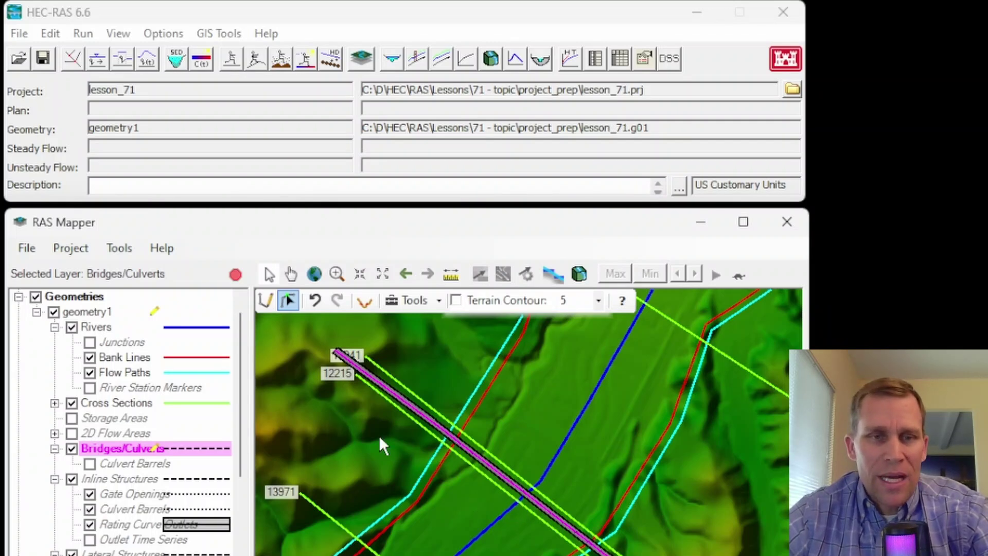
{"action": "left_click", "coordinate": [236, 274]}
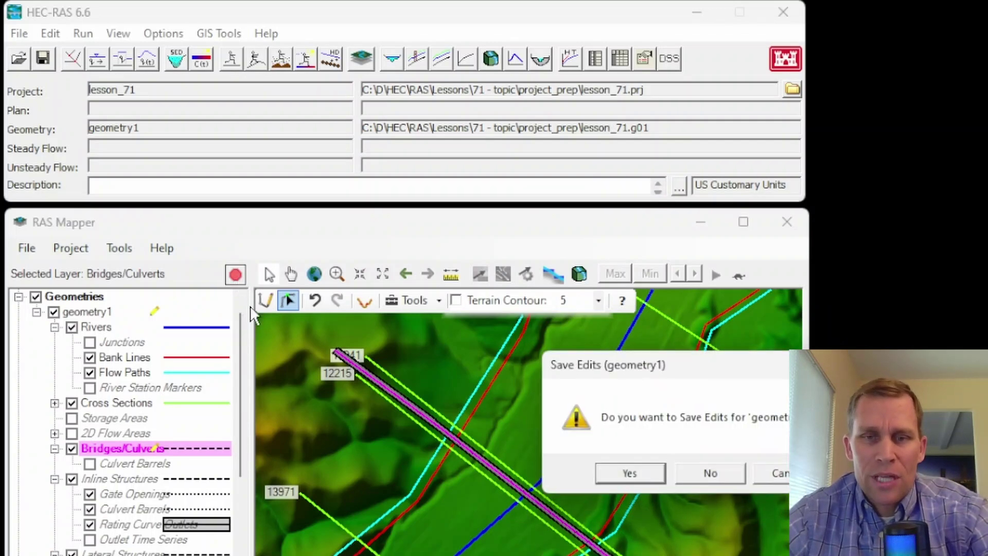
{"action": "left_click", "coordinate": [650, 476]}
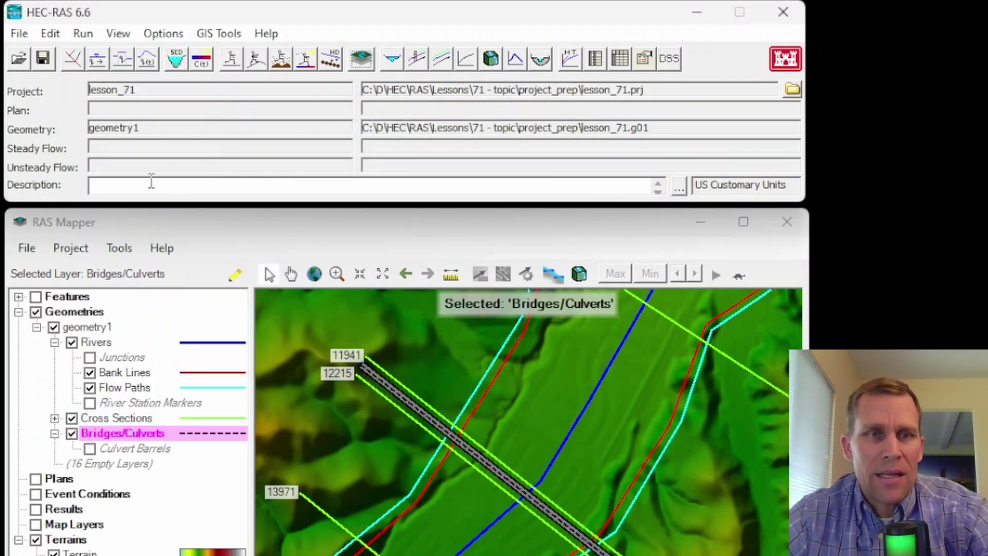
{"action": "left_click", "coordinate": [787, 222]}
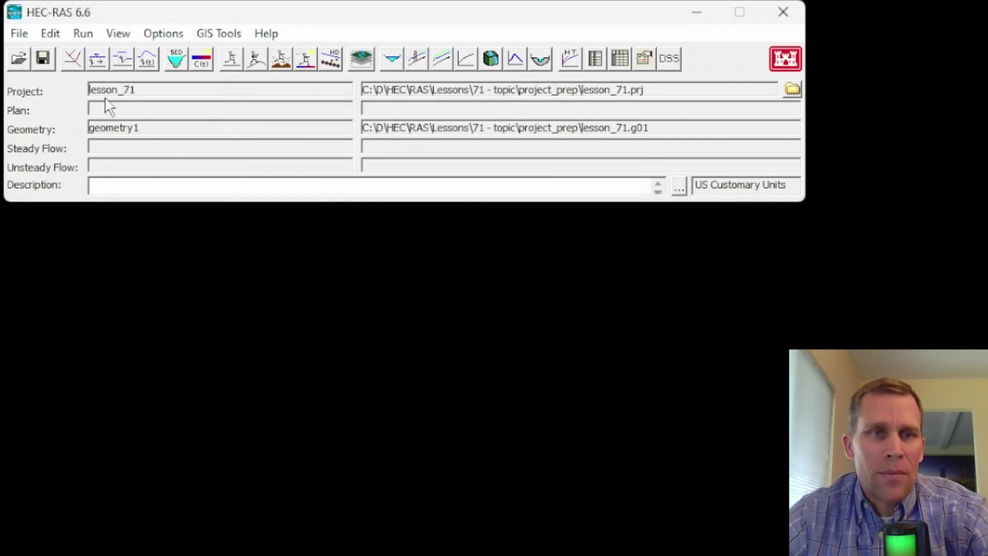
Switch to the Geometric Data editor and reload the geometry1 file (lesson_71.g01)
{"action": "left_click", "coordinate": [73, 59]}
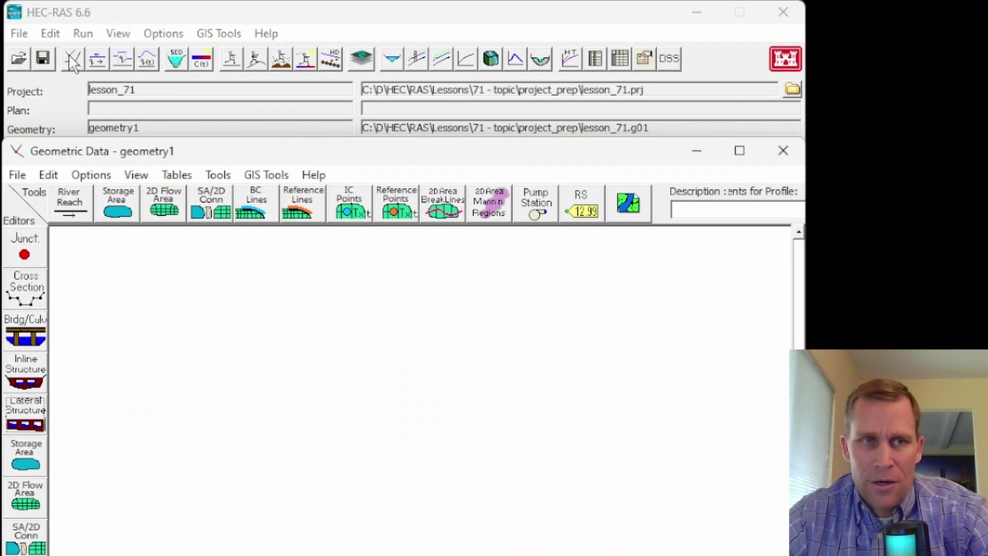
{"action": "left_click", "coordinate": [50, 33]}
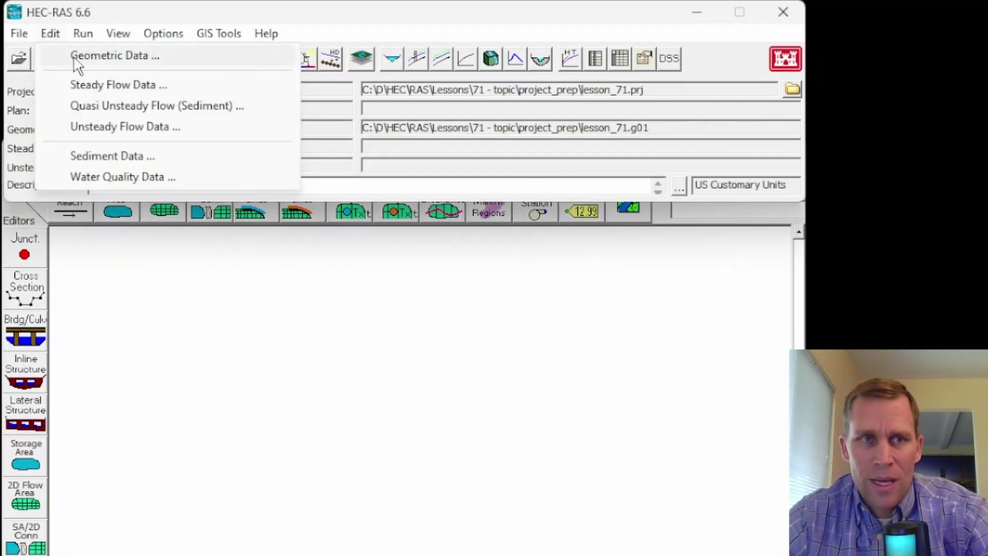
{"action": "left_click", "coordinate": [82, 66]}
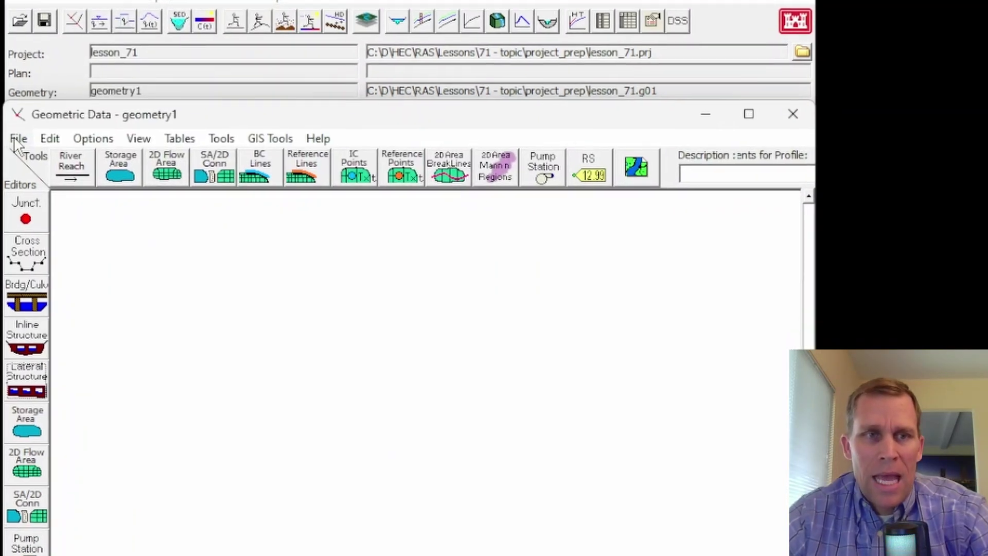
{"action": "left_click", "coordinate": [15, 173]}
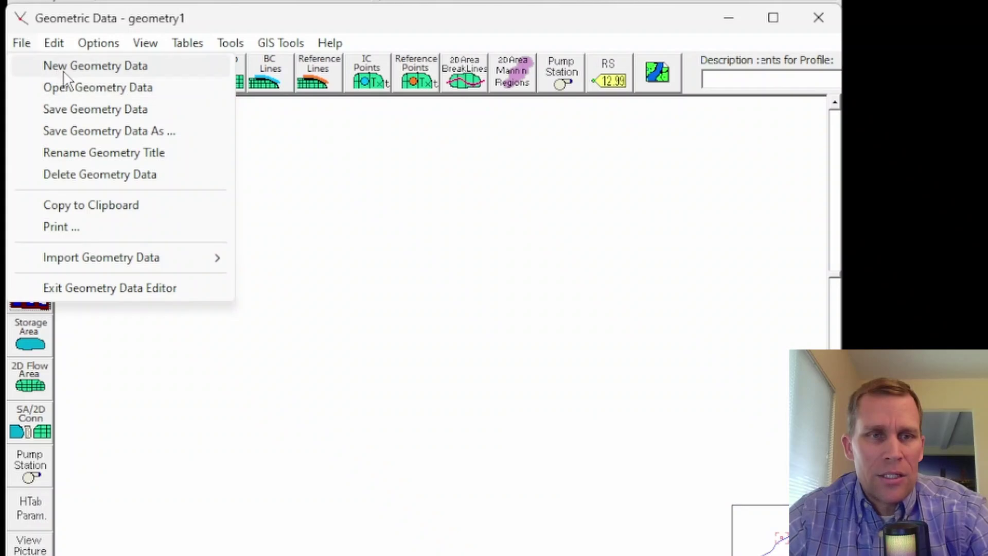
{"action": "left_click", "coordinate": [66, 106]}
{"action": "left_click", "coordinate": [160, 450]}
{"action": "left_click", "coordinate": [21, 43]}
{"action": "left_click", "coordinate": [55, 86]}
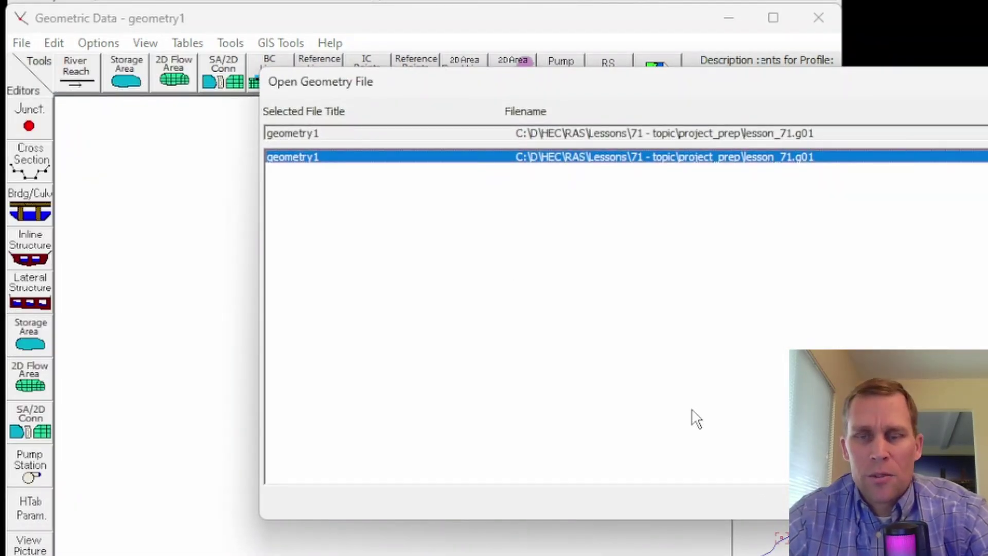
{"action": "key", "text": "Return"}
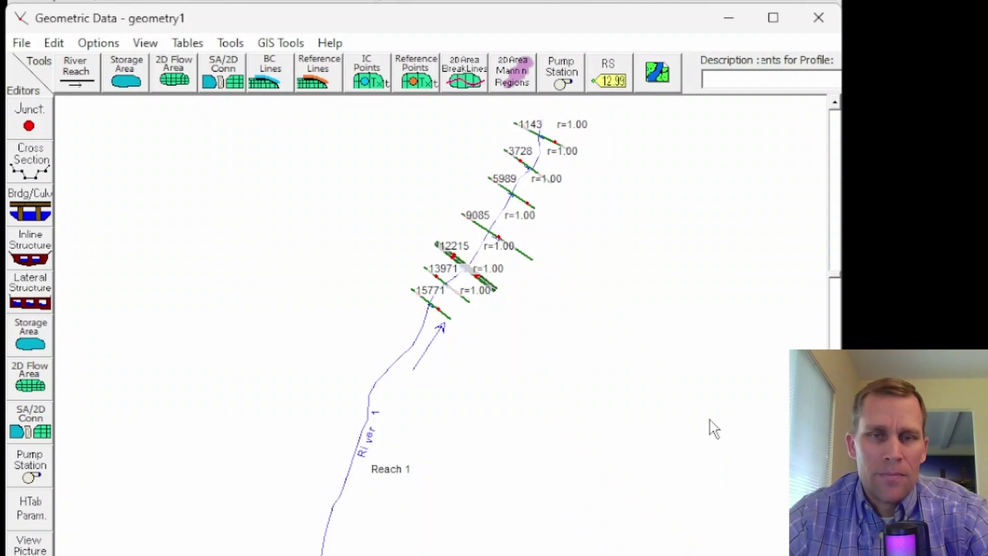
Open the Bridge Culvert Data editor for bridge3 and place its window beside the river schematic
{"action": "scroll", "coordinate": [489, 212], "scroll_direction": "up", "scroll_amount": 3}
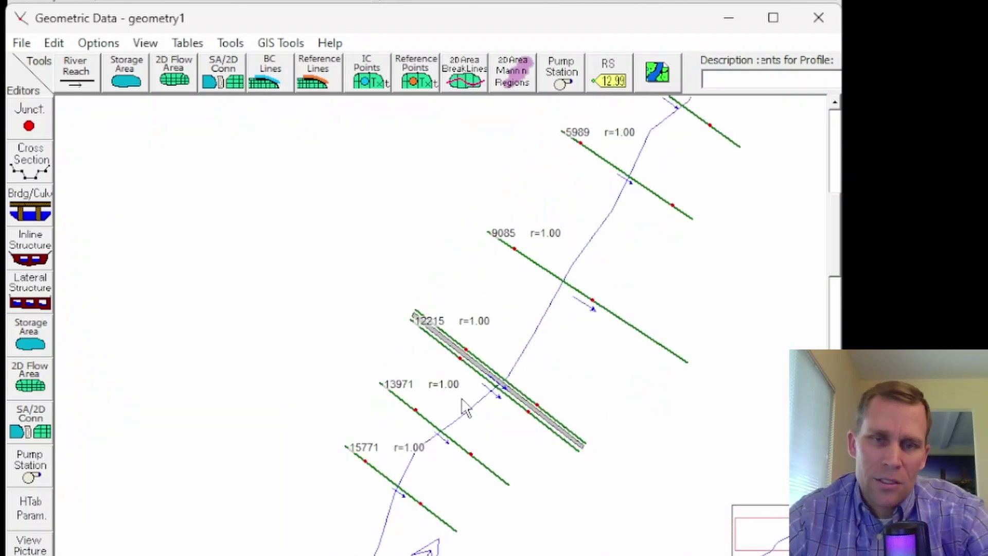
{"action": "scroll", "coordinate": [507, 394], "scroll_direction": "up", "scroll_amount": 3}
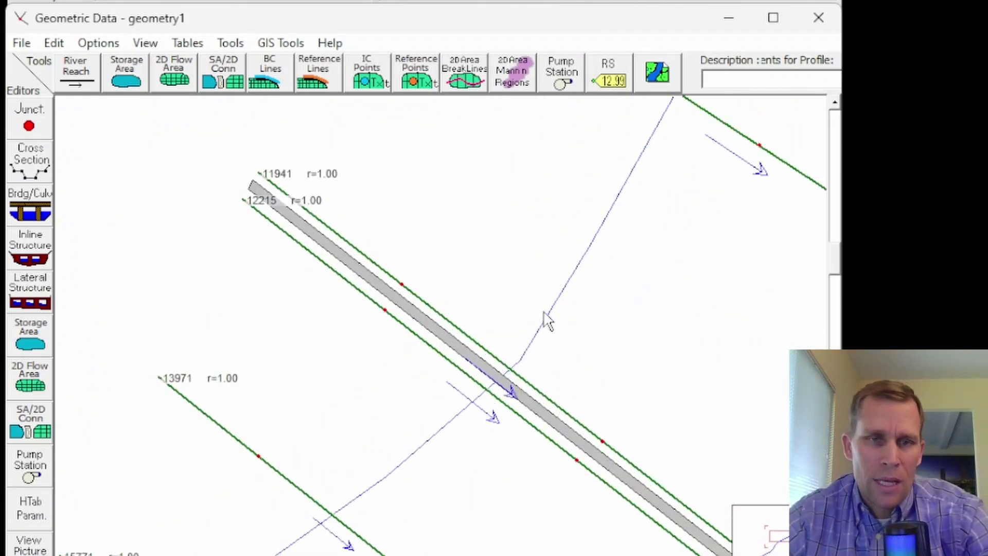
{"action": "left_click_drag", "start_coordinate": [669, 329], "coordinate": [556, 282]}
{"action": "left_click", "coordinate": [39, 203]}
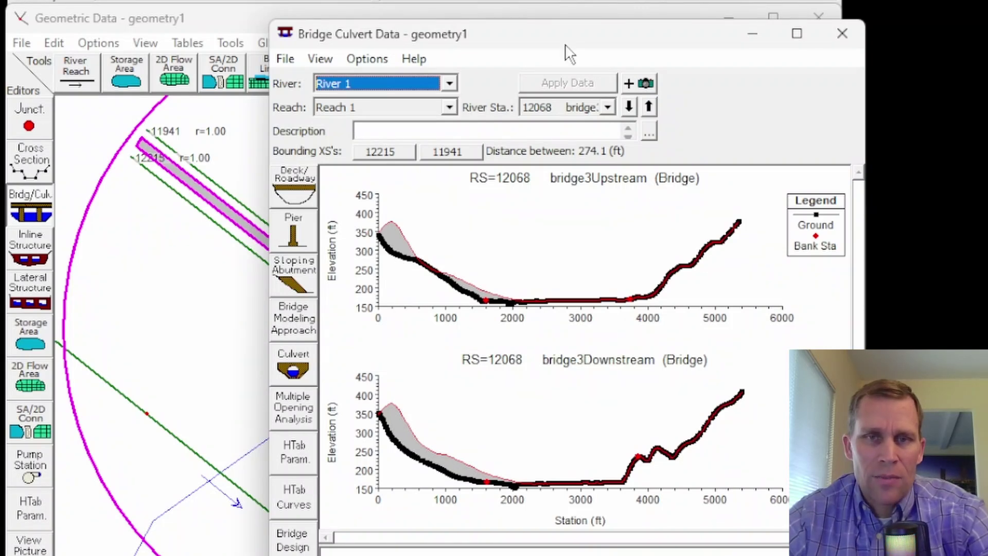
{"action": "left_click_drag", "start_coordinate": [568, 33], "coordinate": [730, 0]}
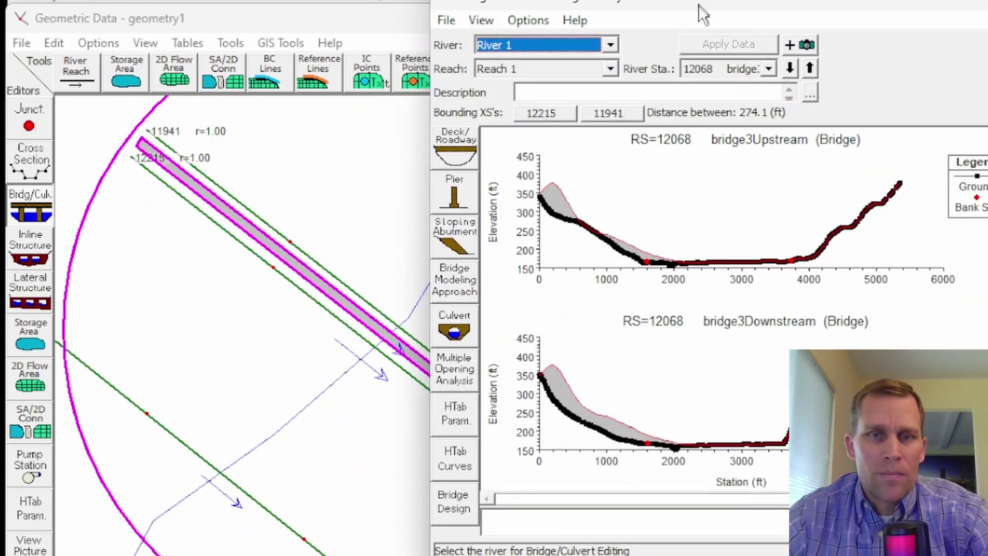
{"action": "left_click_drag", "start_coordinate": [699, 5], "coordinate": [699, 13]}
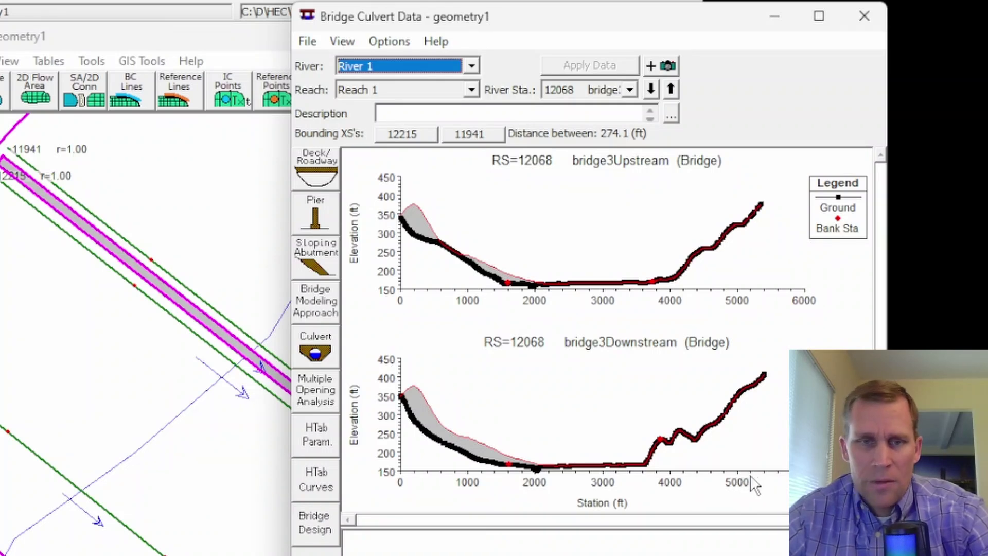
Open the Deck/Roadway data of bridge3 and clear all existing upstream and downstream station and chord rows
{"action": "left_click", "coordinate": [323, 177]}
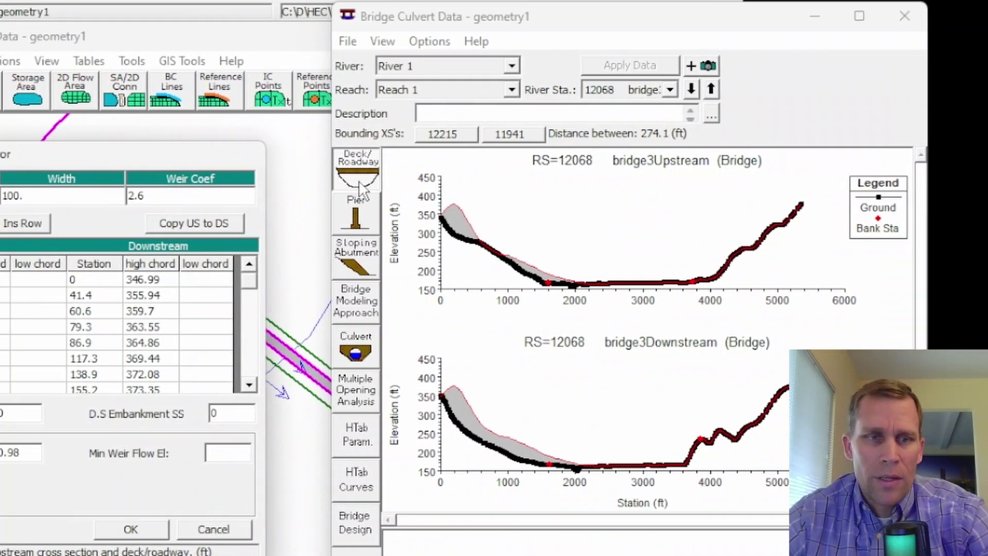
{"action": "left_click_drag", "start_coordinate": [148, 159], "coordinate": [298, 83]}
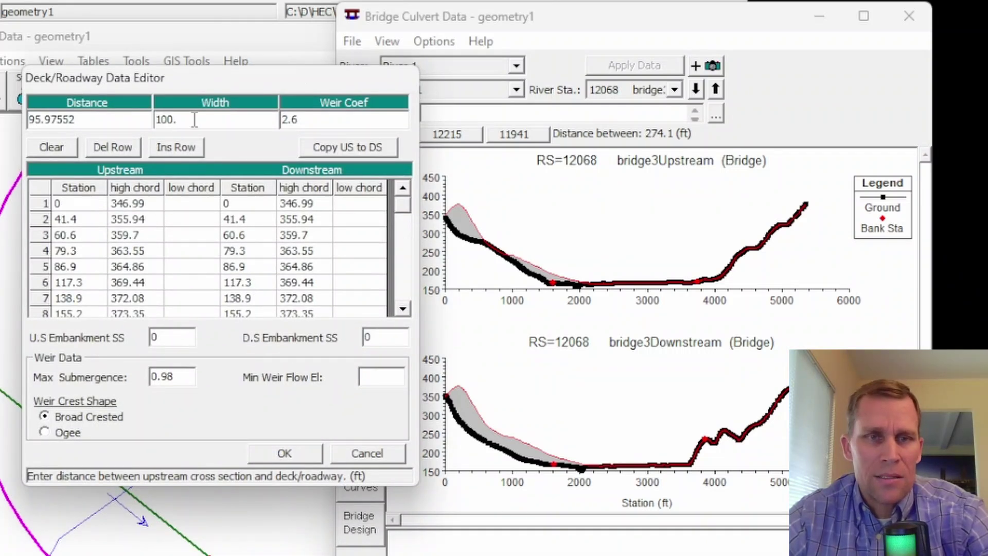
{"action": "key", "text": "Tab"}
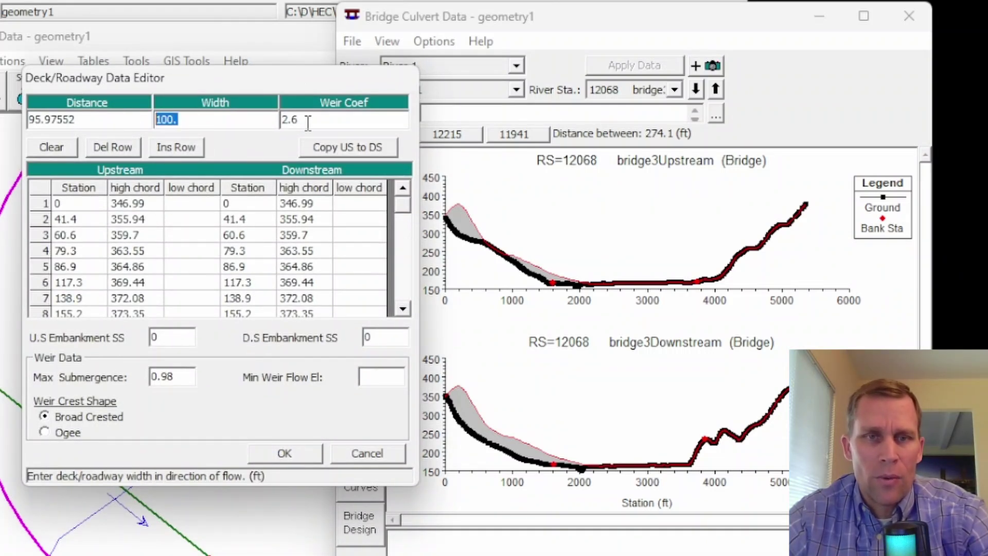
{"action": "left_click_drag", "start_coordinate": [73, 204], "coordinate": [338, 264]}
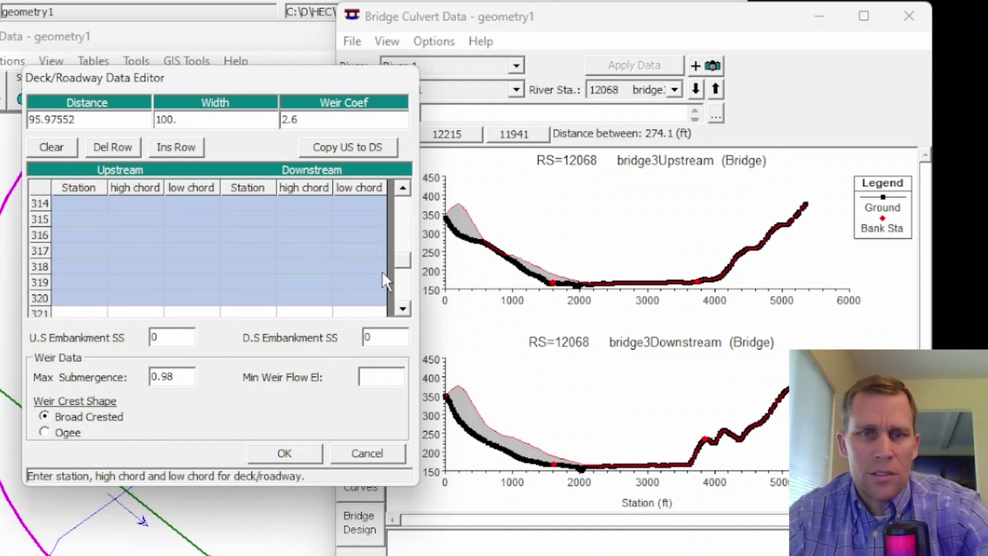
{"action": "left_click_drag", "start_coordinate": [402, 260], "coordinate": [341, 181]}
Enter upstream deck stations 0 and 5200, each with high chord 330 and low chord 320, and copy the rows to the downstream side
{"action": "left_click", "coordinate": [86, 204]}
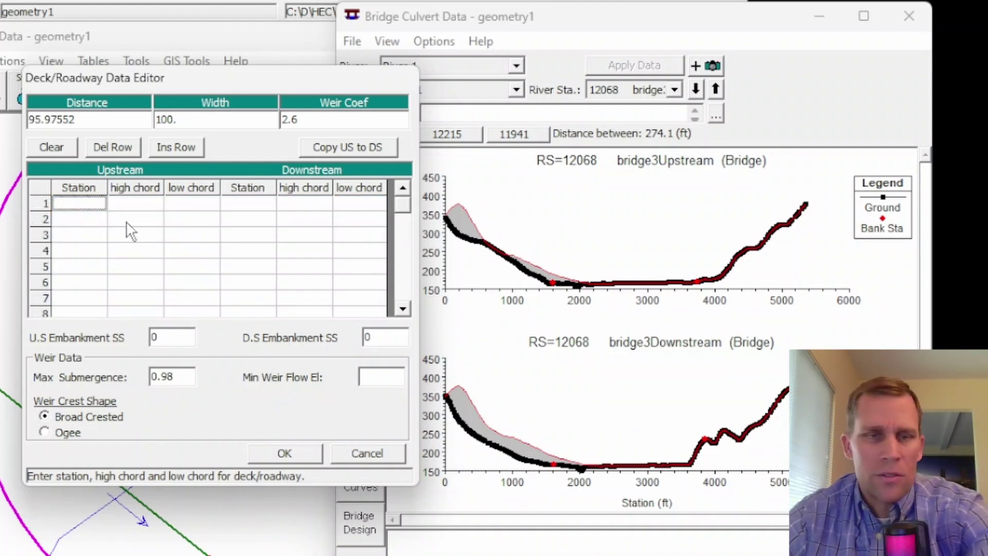
{"action": "type", "text": "0"}
{"action": "left_click", "coordinate": [89, 221]}
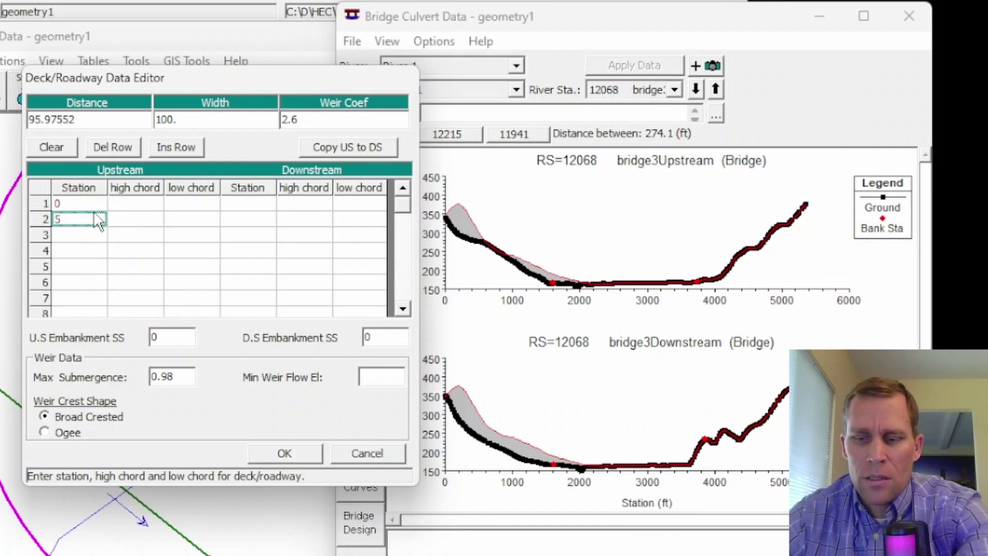
{"action": "left_click", "coordinate": [133, 205]}
{"action": "type", "text": "330"}
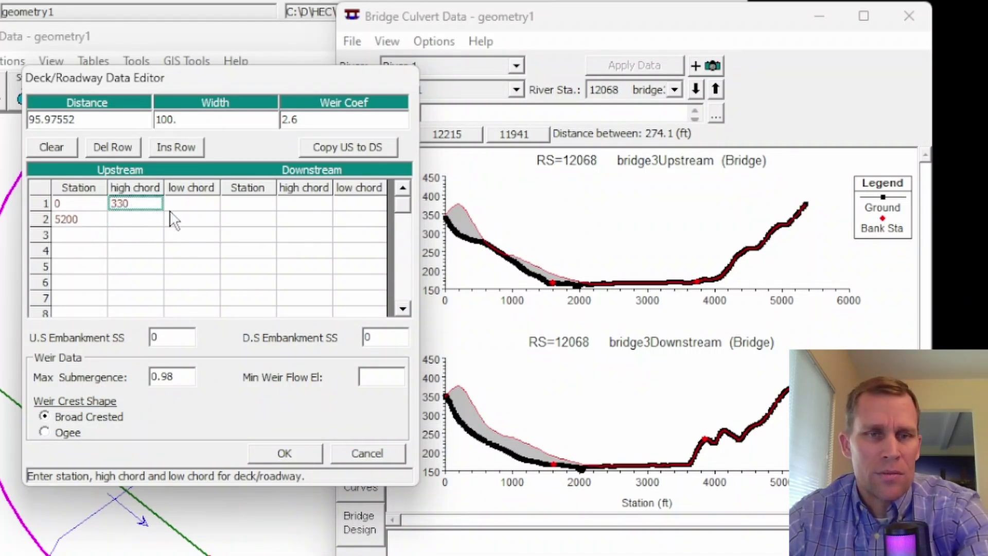
{"action": "left_click", "coordinate": [188, 206]}
{"action": "type", "text": "320"}
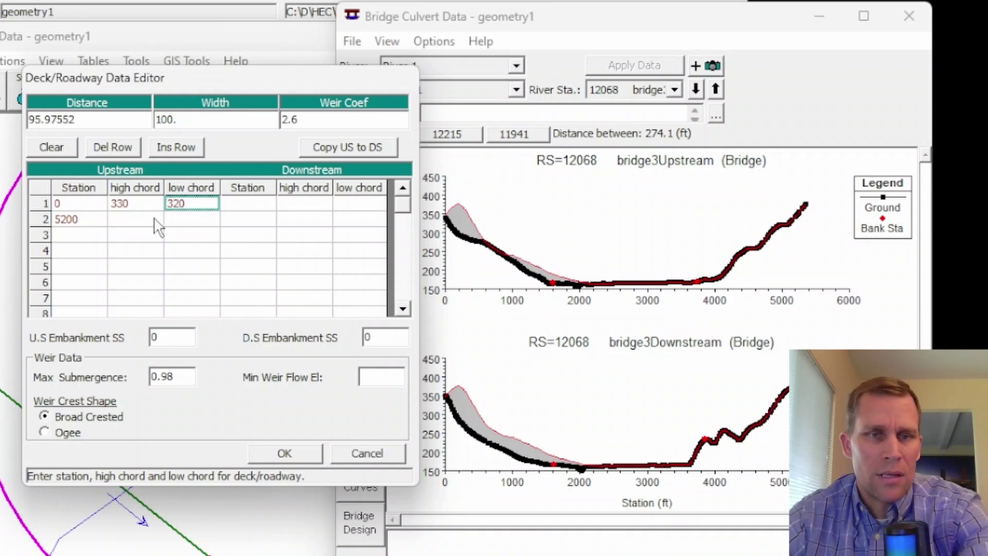
{"action": "left_click", "coordinate": [155, 225]}
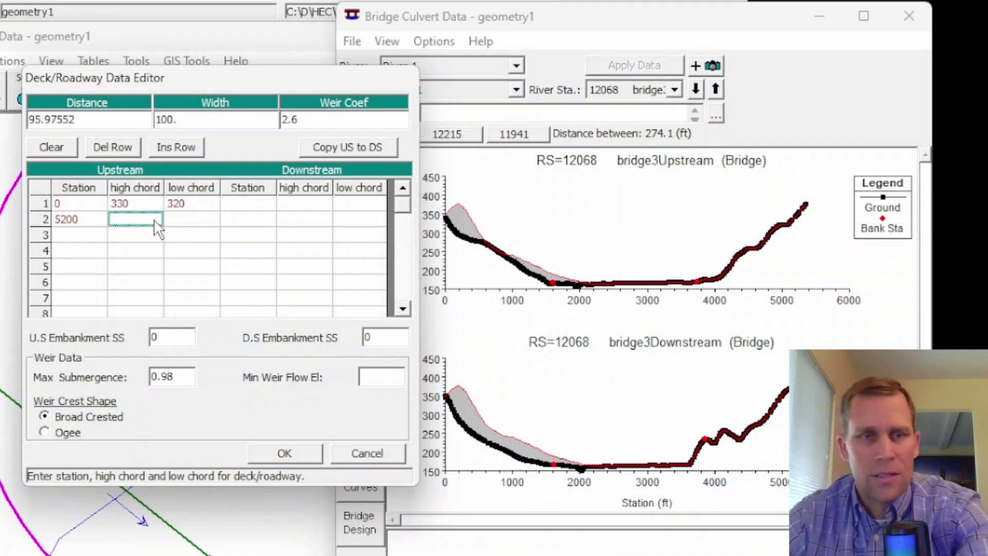
{"action": "type", "text": "330\t320"}
{"action": "left_click", "coordinate": [339, 147]}
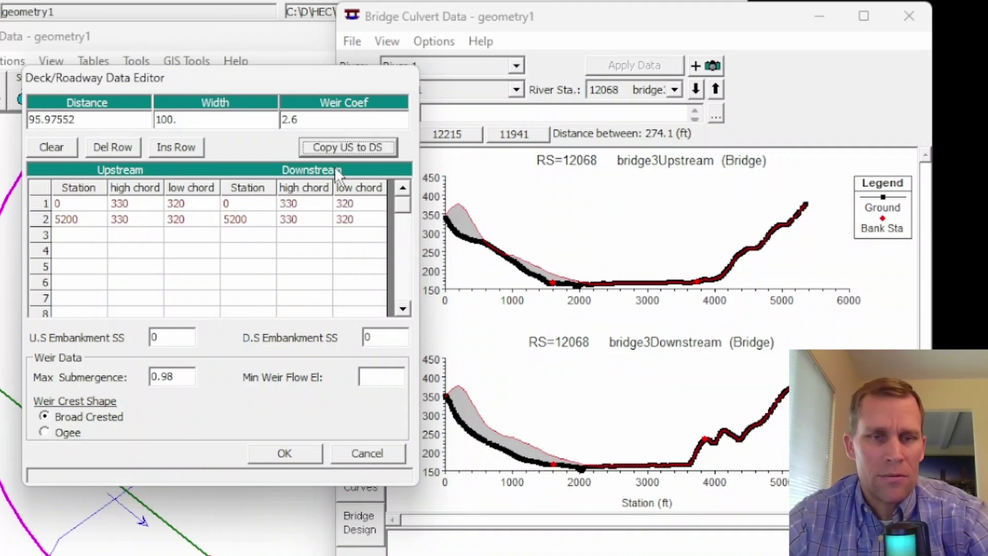
Set the upstream embankment side slope to 3 and accept the deck/roadway data
{"action": "left_click", "coordinate": [186, 337]}
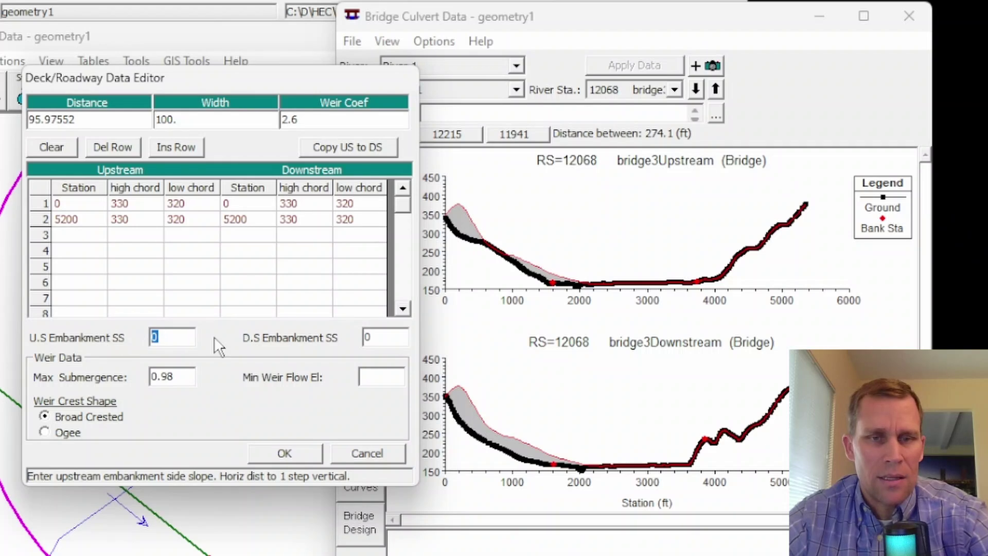
{"action": "type", "text": "3"}
{"action": "left_click", "coordinate": [367, 334]}
{"action": "left_click", "coordinate": [285, 453]}
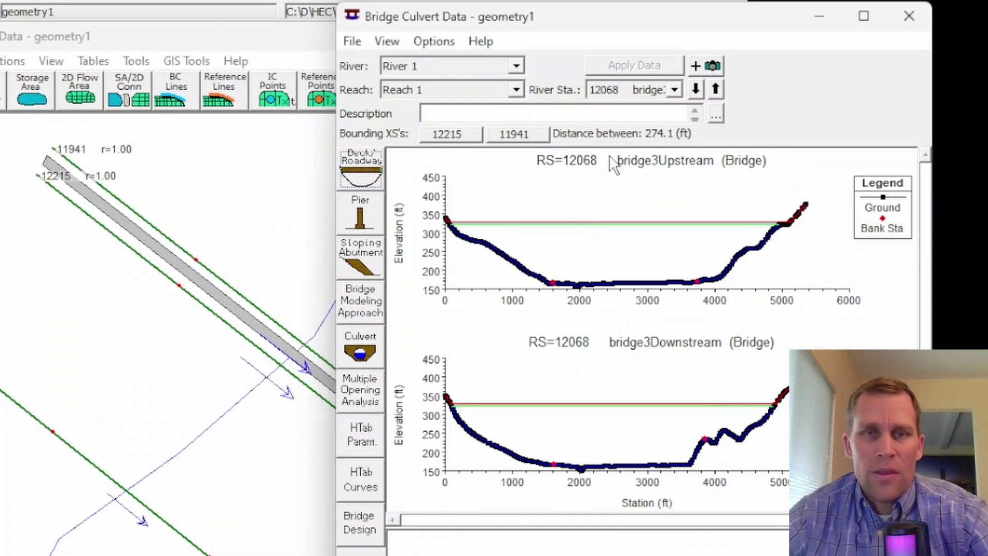
Close the Bridge Culvert Data editor, save the geometry data, and close the Geometric Data editor
{"action": "mouse_move", "coordinate": [585, 21]}
{"action": "left_mouse_down"}
{"action": "mouse_move", "coordinate": [600, 17]}
{"action": "mouse_move", "coordinate": [590, 23]}
{"action": "left_mouse_up"}
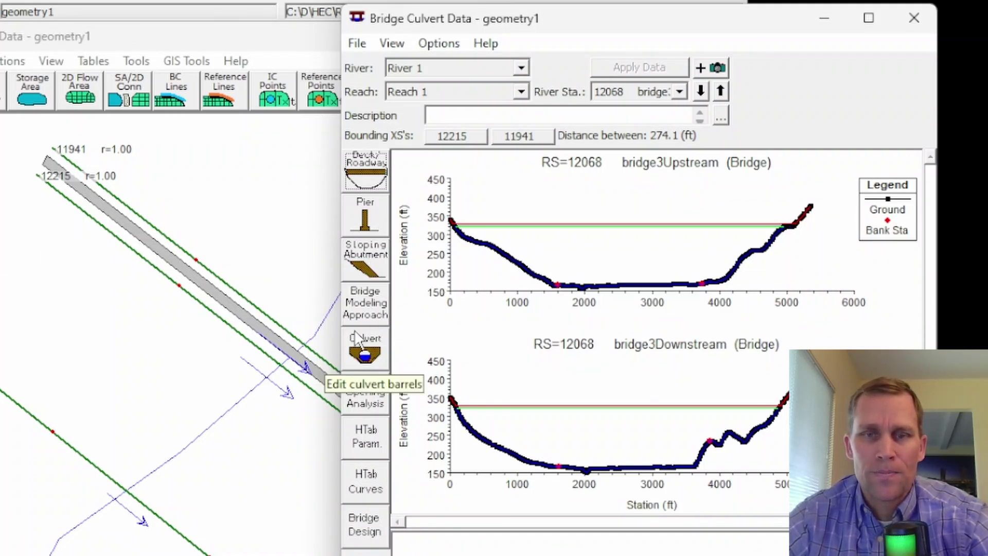
{"action": "left_click", "coordinate": [914, 18]}
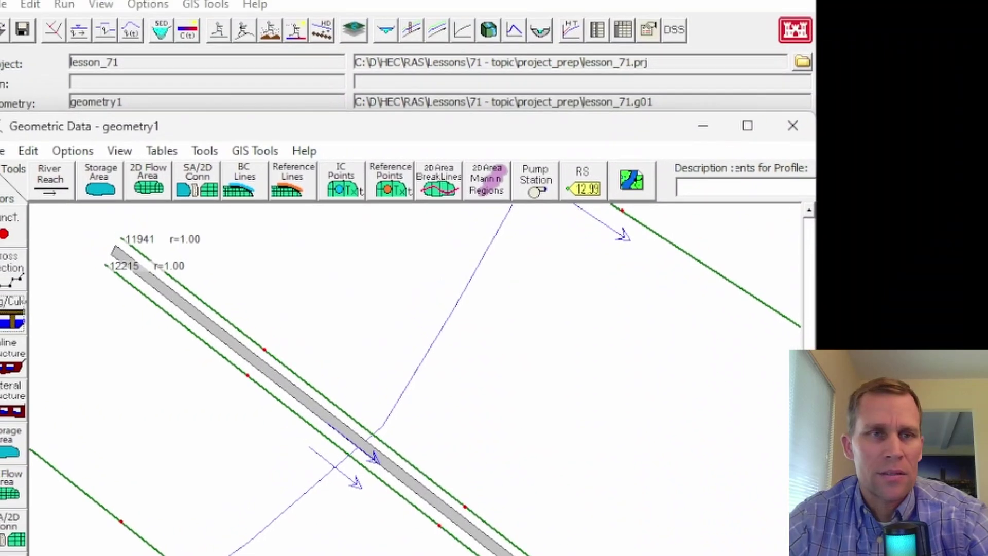
{"action": "left_click", "coordinate": [0, 151]}
{"action": "left_click", "coordinate": [48, 218]}
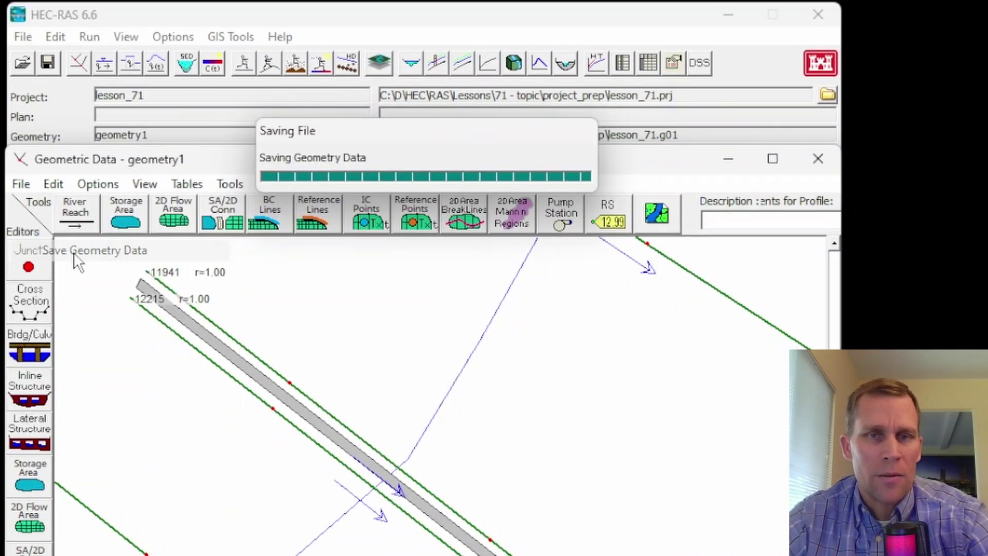
{"action": "left_click", "coordinate": [818, 159]}
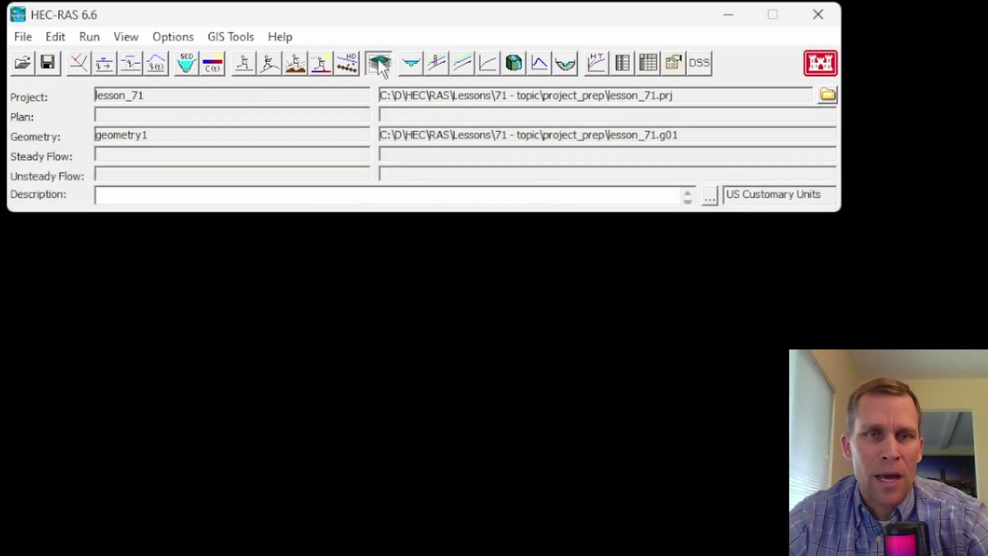
Open RAS Mapper and start editing the Bridges/Culverts layer of geometry1
{"action": "left_click", "coordinate": [379, 62]}
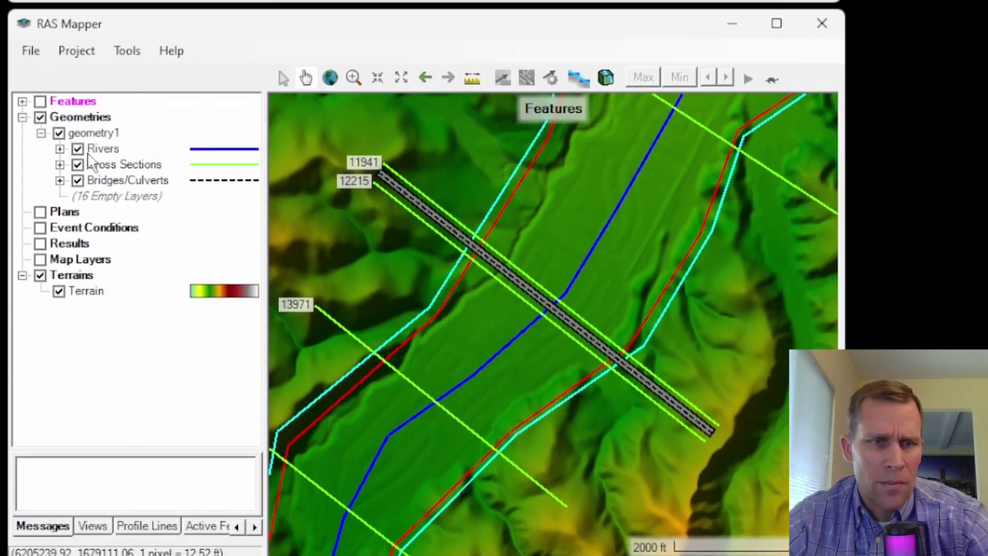
{"action": "left_click", "coordinate": [90, 126]}
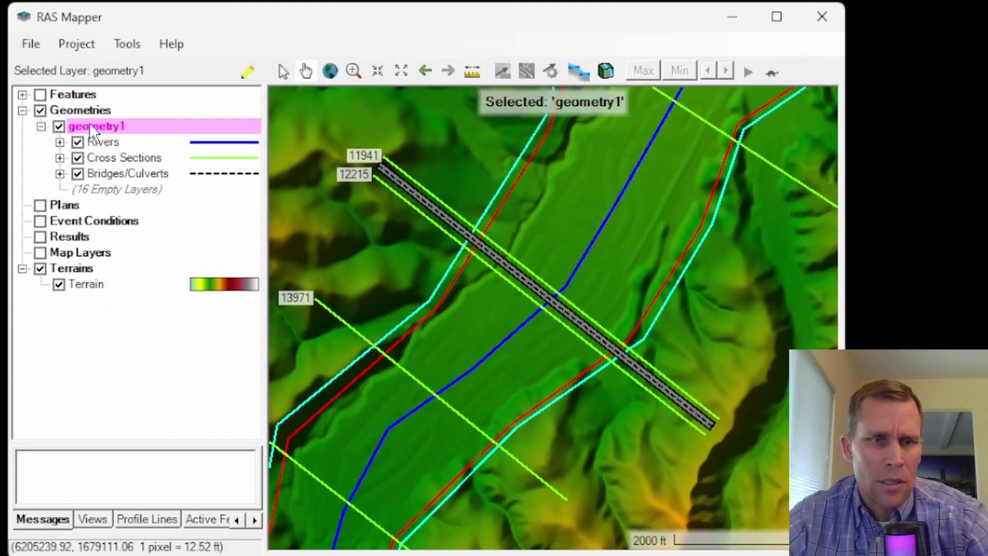
{"action": "left_click", "coordinate": [106, 174]}
{"action": "left_click", "coordinate": [247, 72]}
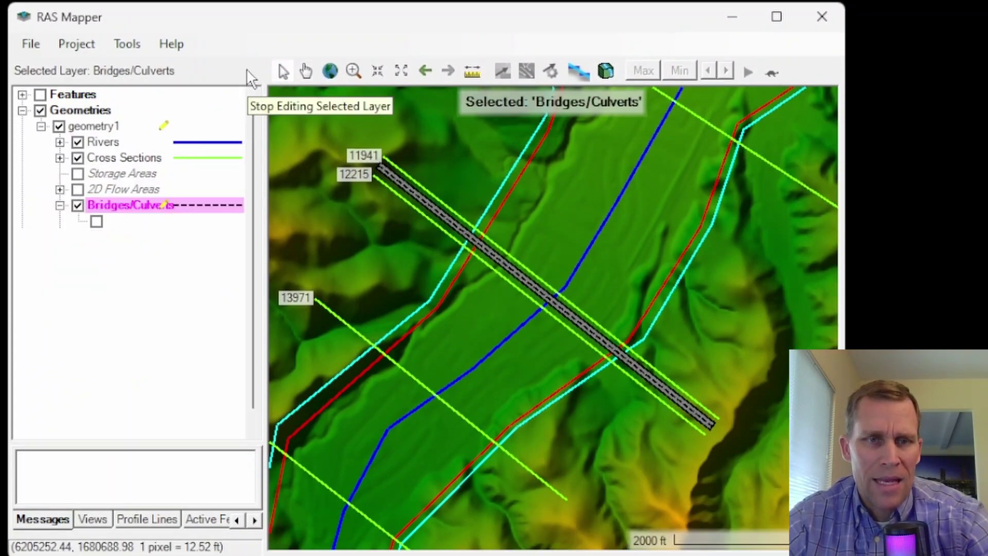
Plot the bridge data of bridge3, examine its downstream and upstream profiles, and close both plots
{"action": "left_click", "coordinate": [302, 98]}
{"action": "left_click", "coordinate": [507, 255]}
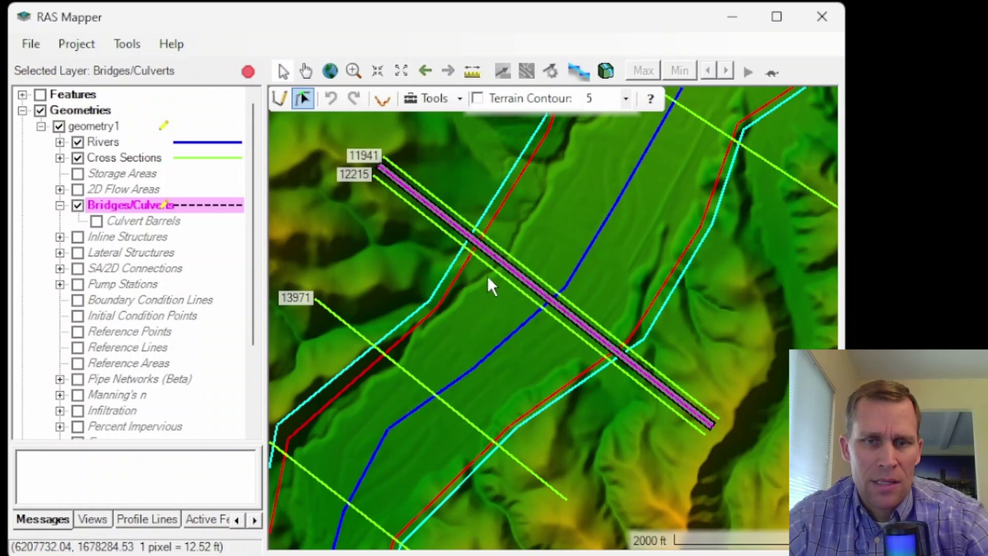
{"action": "right_click", "coordinate": [507, 269]}
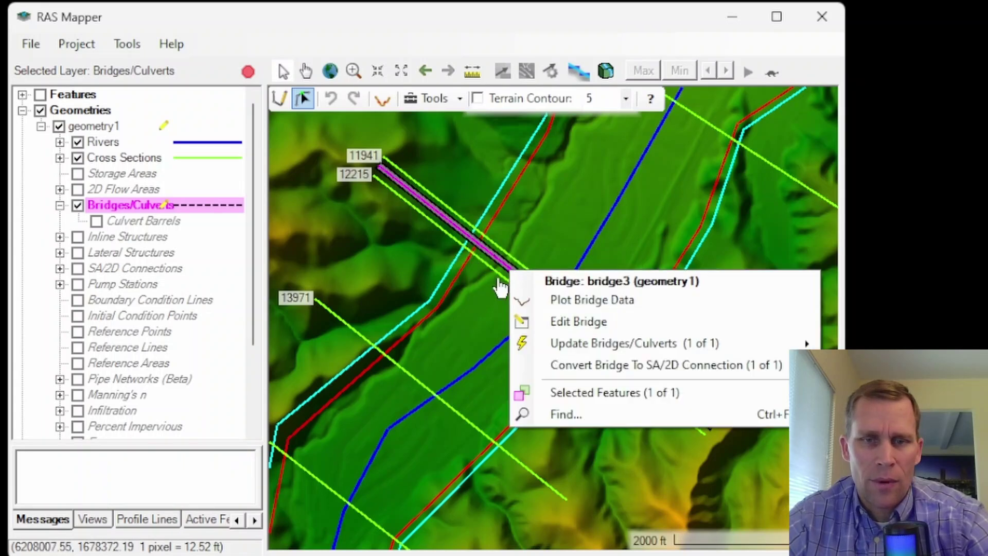
{"action": "left_click", "coordinate": [588, 298]}
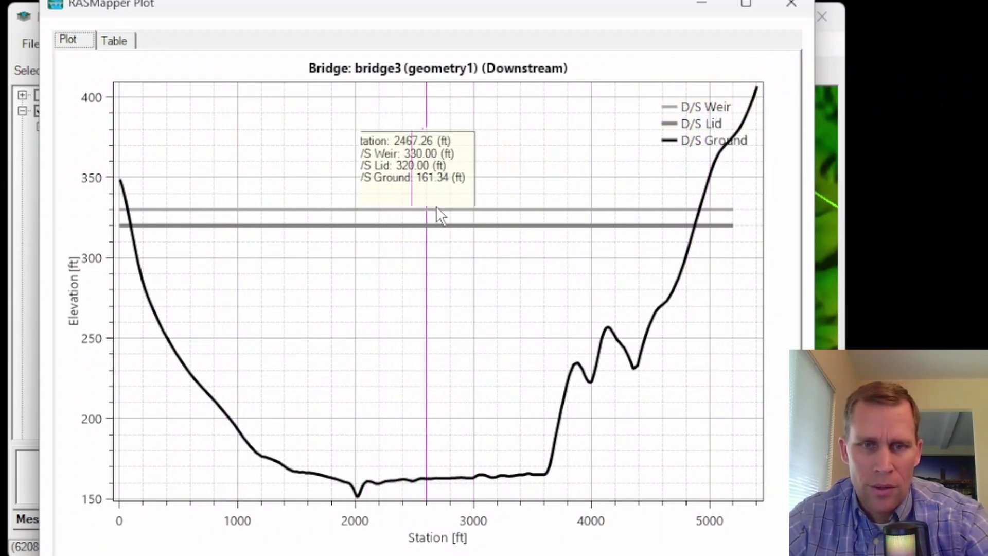
{"action": "left_click_drag", "start_coordinate": [468, 14], "coordinate": [987, 10]}
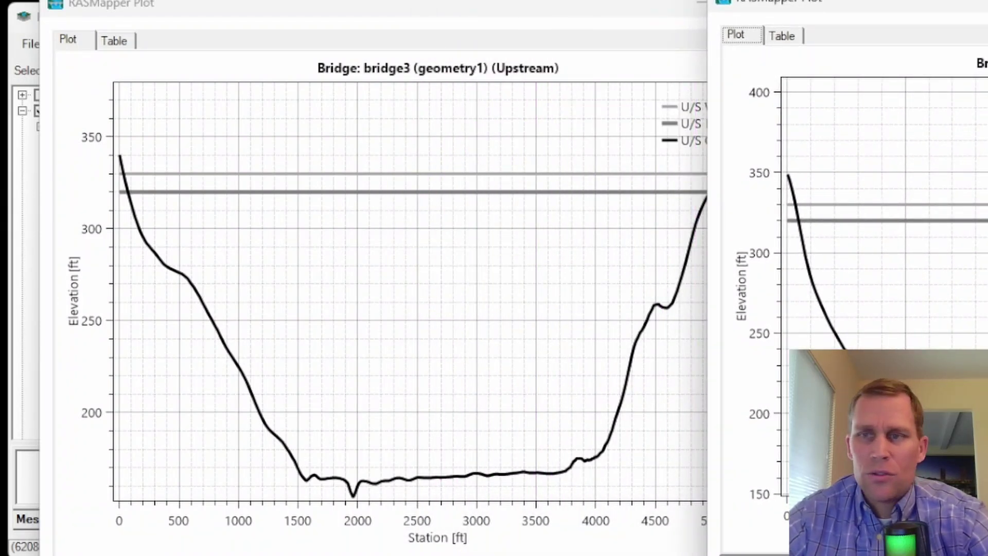
{"action": "left_click", "coordinate": [786, 5]}
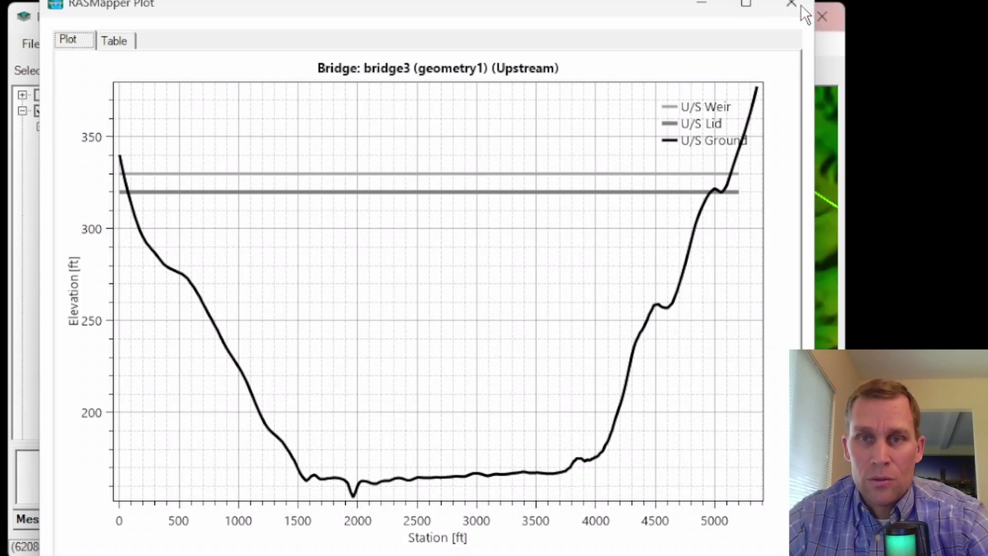
{"action": "left_click", "coordinate": [837, 9]}
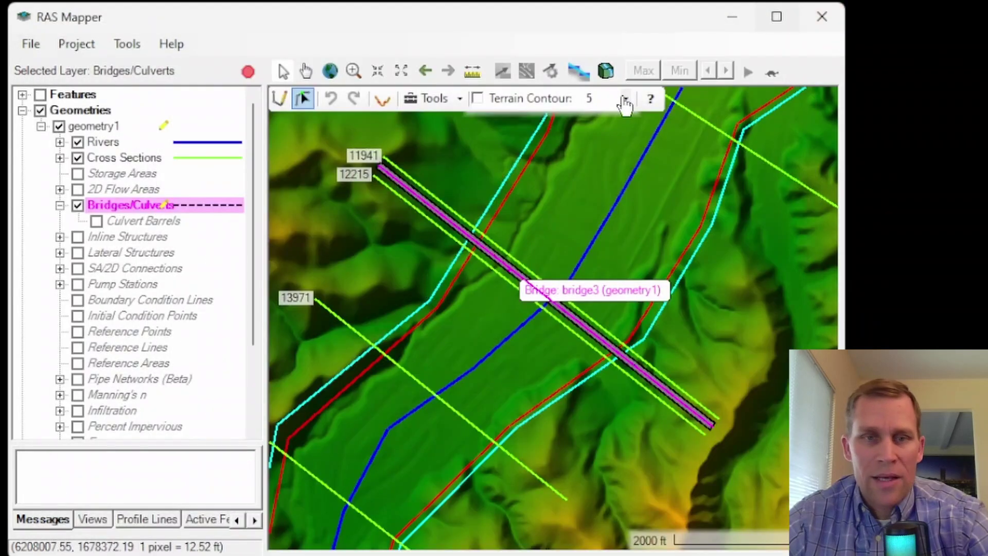
View the Culvert Barrels sublayer, return to the Bridges/Culverts layer, and delete bridge3 between cross sections 12215 and 11941
{"action": "left_click", "coordinate": [137, 222]}
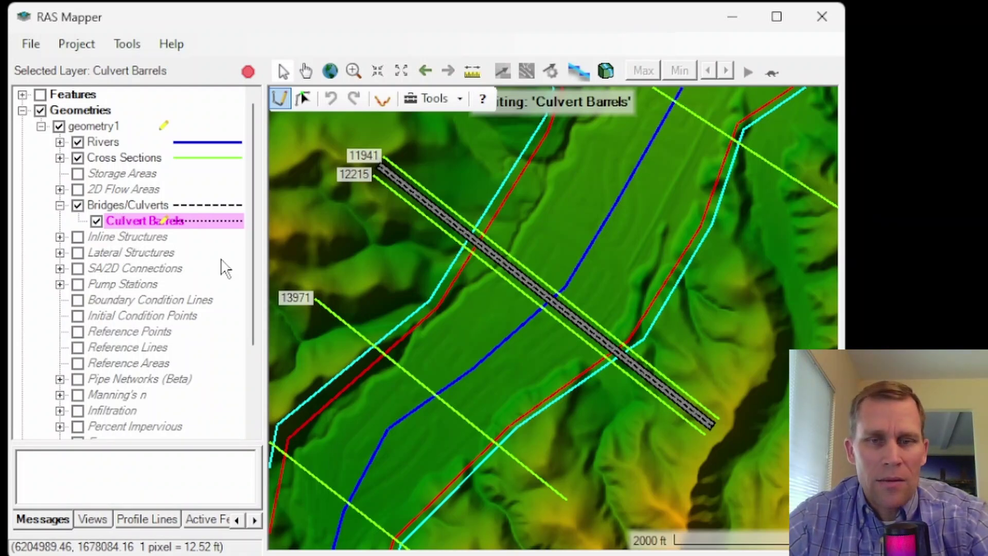
{"action": "scroll", "coordinate": [520, 285], "scroll_direction": "up", "scroll_amount": 2}
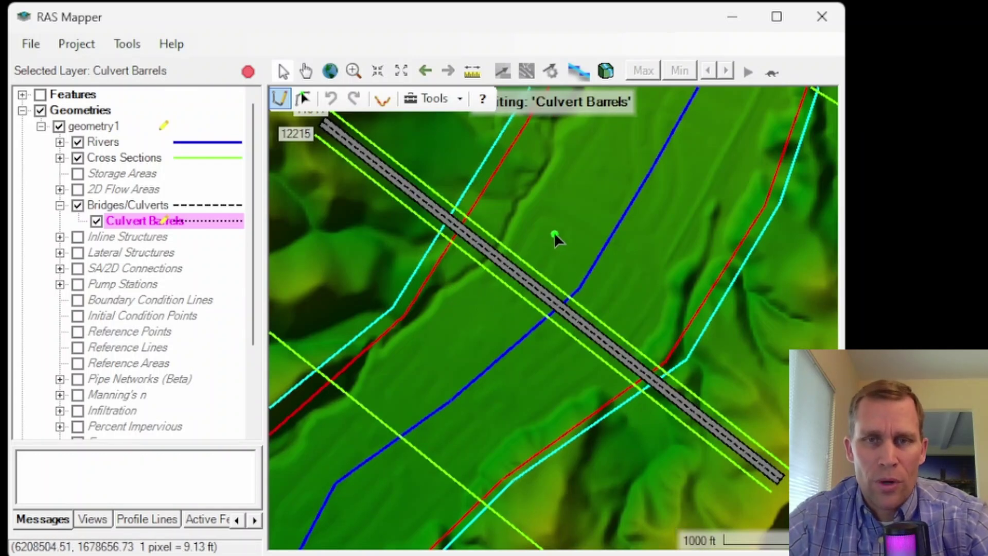
{"action": "left_click", "coordinate": [119, 206]}
{"action": "left_click", "coordinate": [303, 98]}
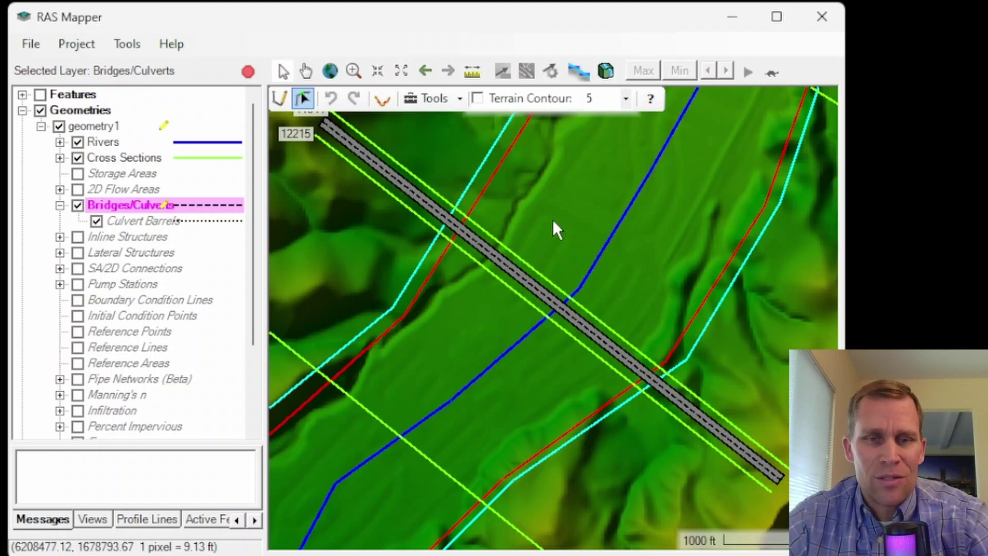
{"action": "left_click_drag", "start_coordinate": [553, 222], "coordinate": [448, 304]}
{"action": "key", "text": "Delete"}
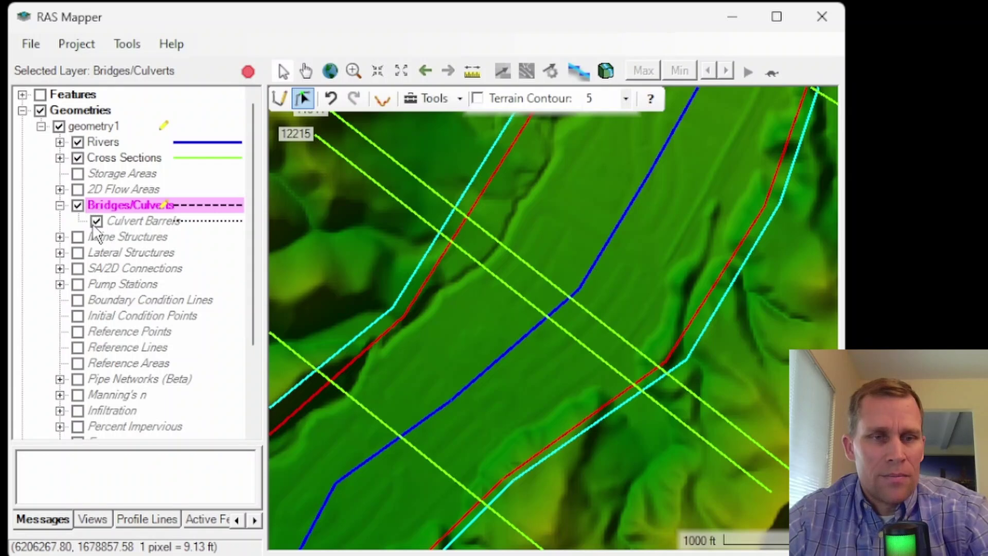
Make Inline Structures the editing layer, hide the Bridges/Culverts layer, and expand the inline structure sublayers
{"action": "left_click", "coordinate": [122, 239]}
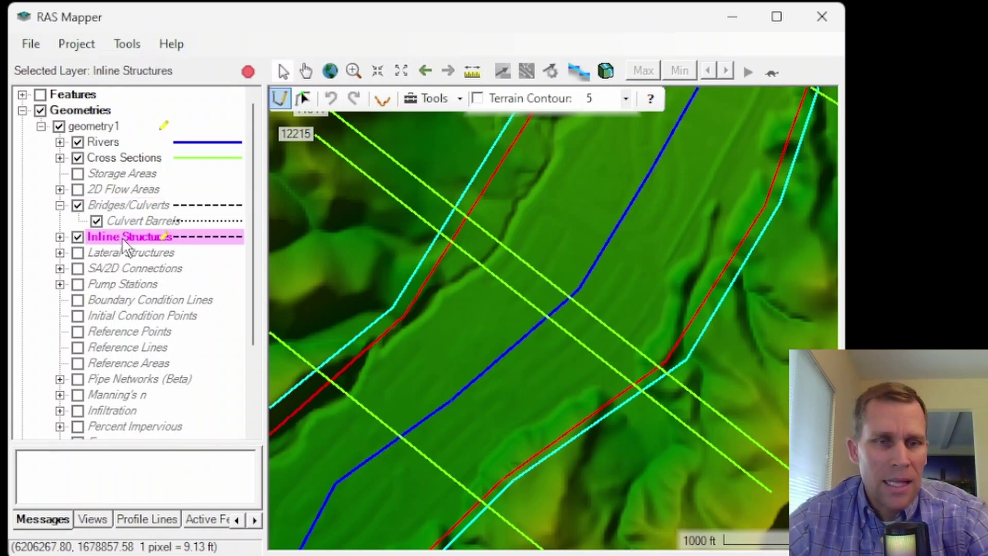
{"action": "left_click", "coordinate": [78, 208]}
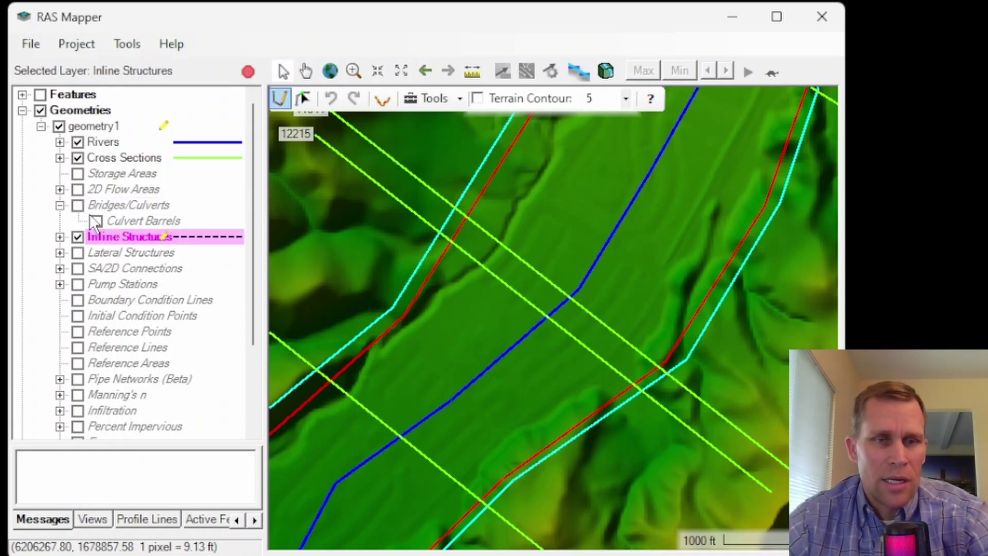
{"action": "left_click", "coordinate": [59, 237]}
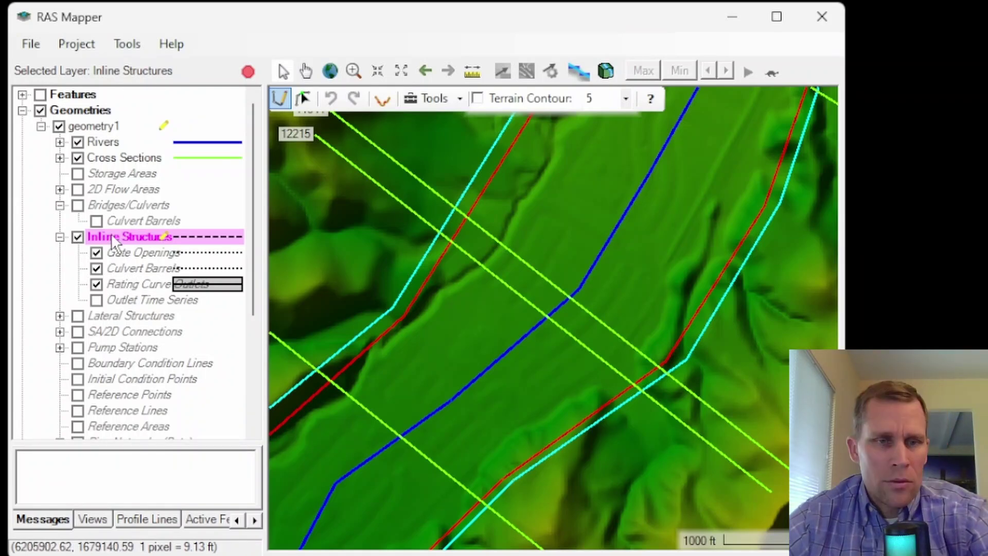
Draw an inline structure between cross sections 12215 and 11941 from left to right, named IS3 with a width of 100 ft
{"action": "left_click", "coordinate": [282, 125]}
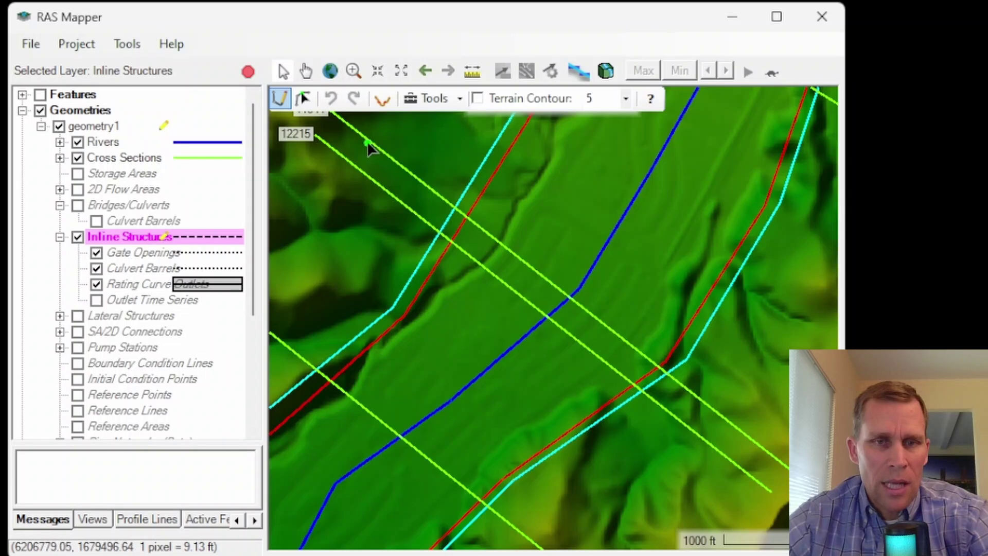
{"action": "left_click", "coordinate": [335, 133]}
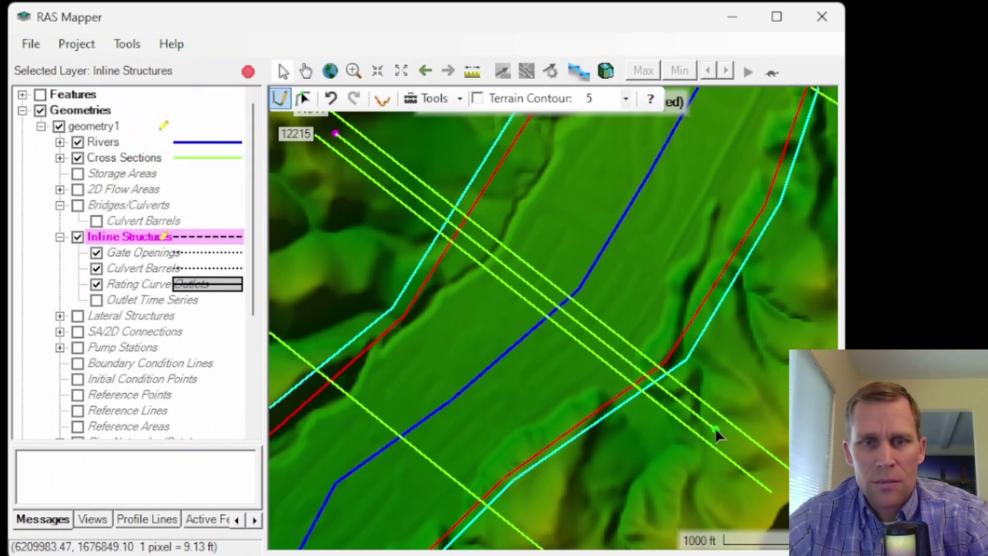
{"action": "double_click", "coordinate": [715, 427]}
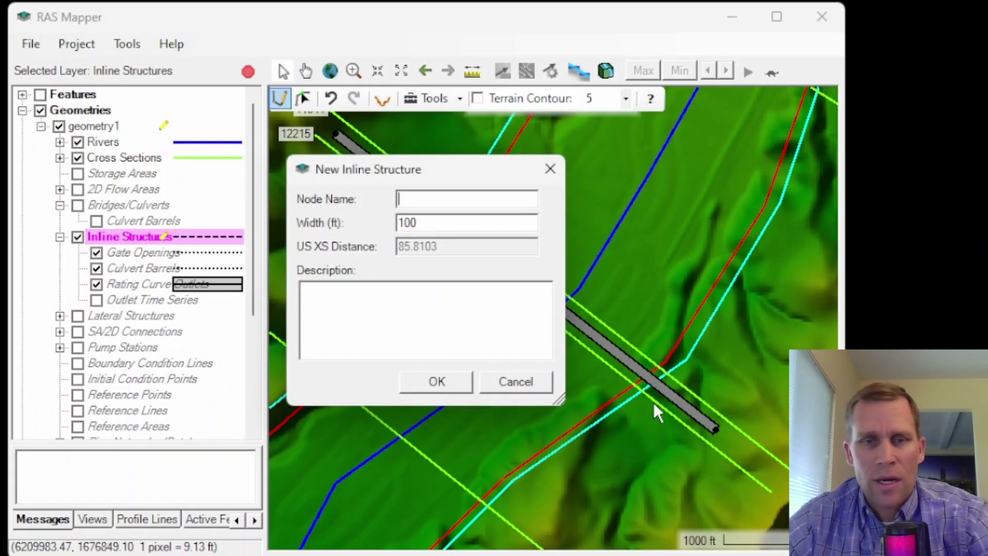
{"action": "left_click_drag", "start_coordinate": [417, 167], "coordinate": [428, 223]}
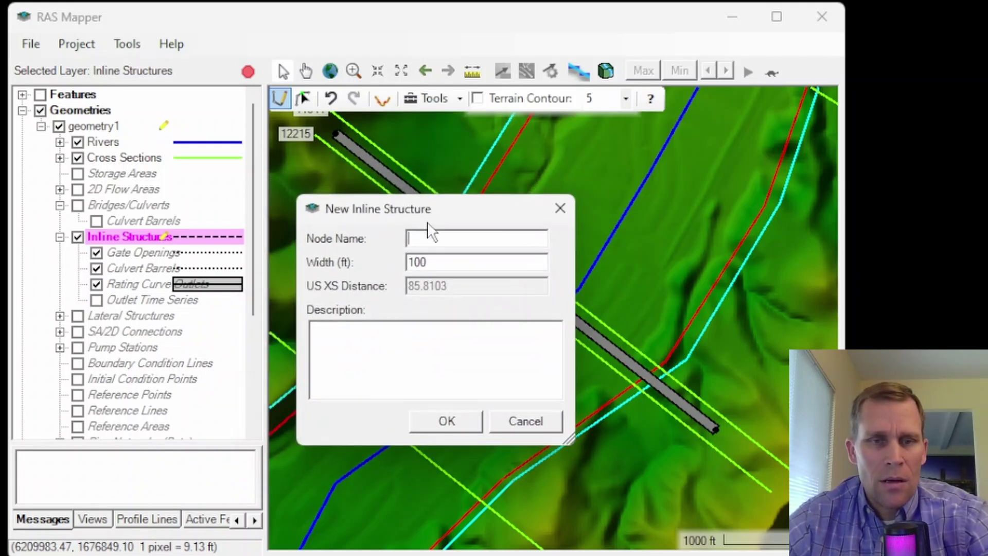
{"action": "type", "text": "IS3"}
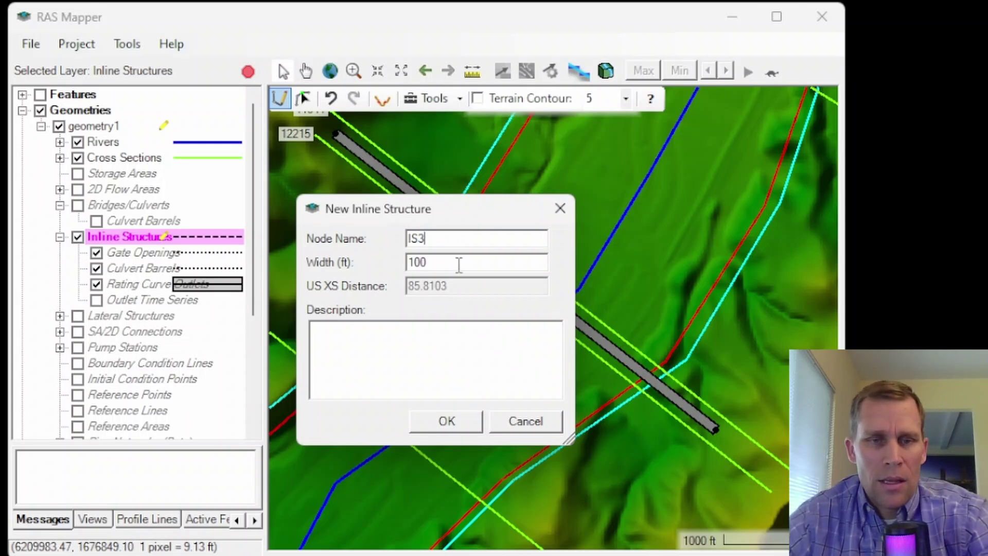
{"action": "left_click", "coordinate": [447, 418]}
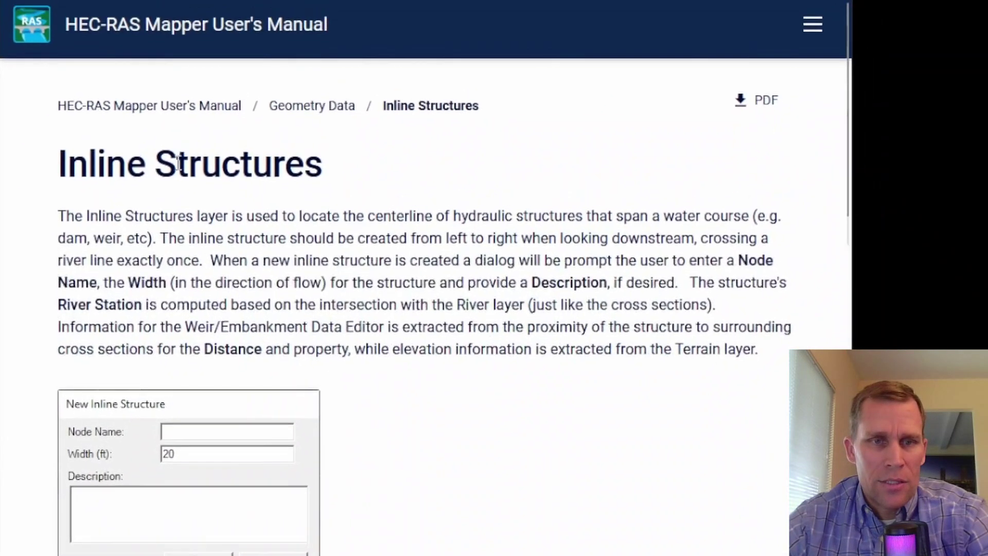
Read the Inline Structures page of the HEC-RAS Mapper User's Manual and highlight the sentence about completing information in the Inline Structure Data Editor
{"action": "scroll", "coordinate": [177, 168], "scroll_direction": "up", "scroll_amount": 4}
{"action": "left_click_drag", "start_coordinate": [57, 259], "coordinate": [659, 271]}
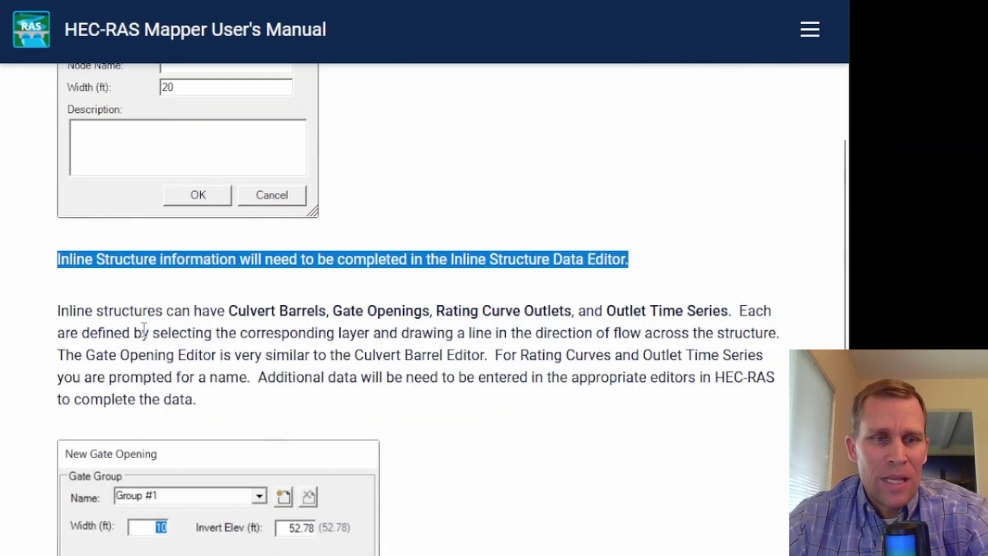
Highlight the list of inline structure components in the HEC-RAS Mapper User's Manual, and return to RAS Mapper
{"action": "left_click_drag", "start_coordinate": [217, 311], "coordinate": [736, 312]}
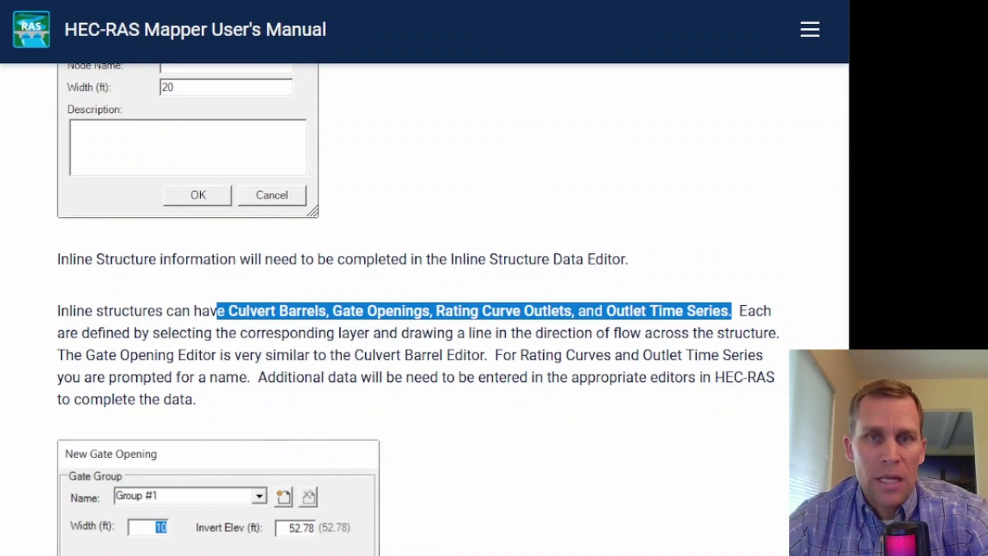
{"action": "key", "text": "alt+Tab"}
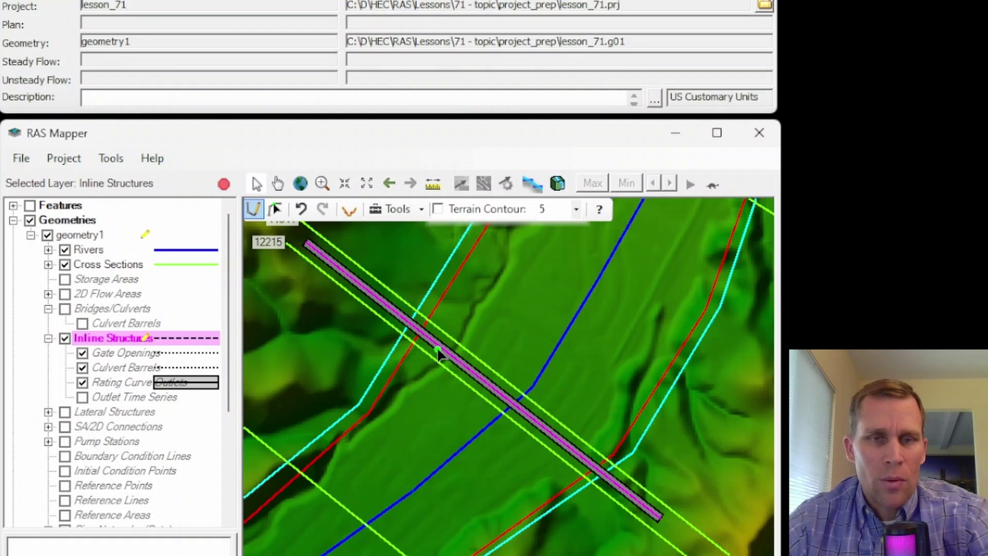
Stop editing geometry1 with its edits saved, and close RAS Mapper
{"action": "left_click", "coordinate": [224, 183]}
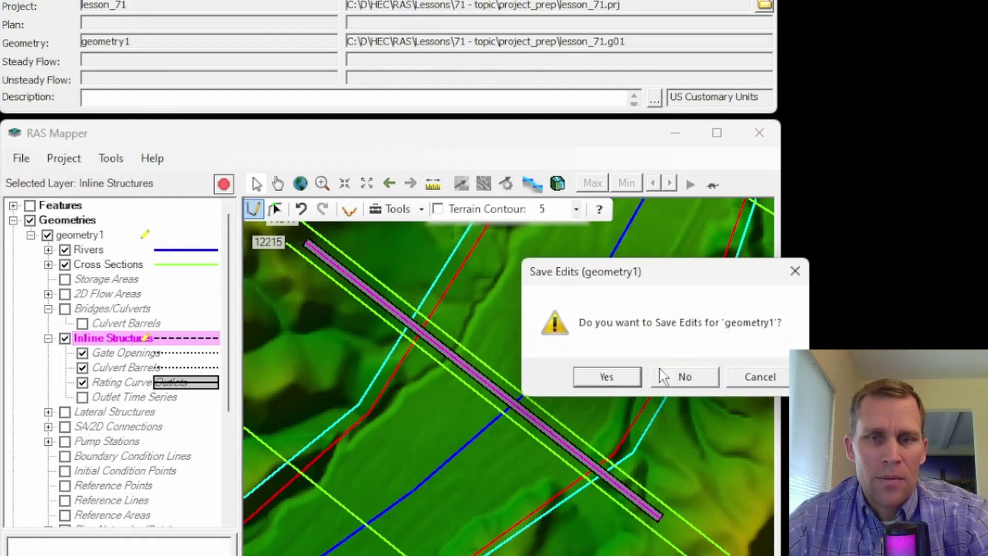
{"action": "left_click", "coordinate": [607, 377]}
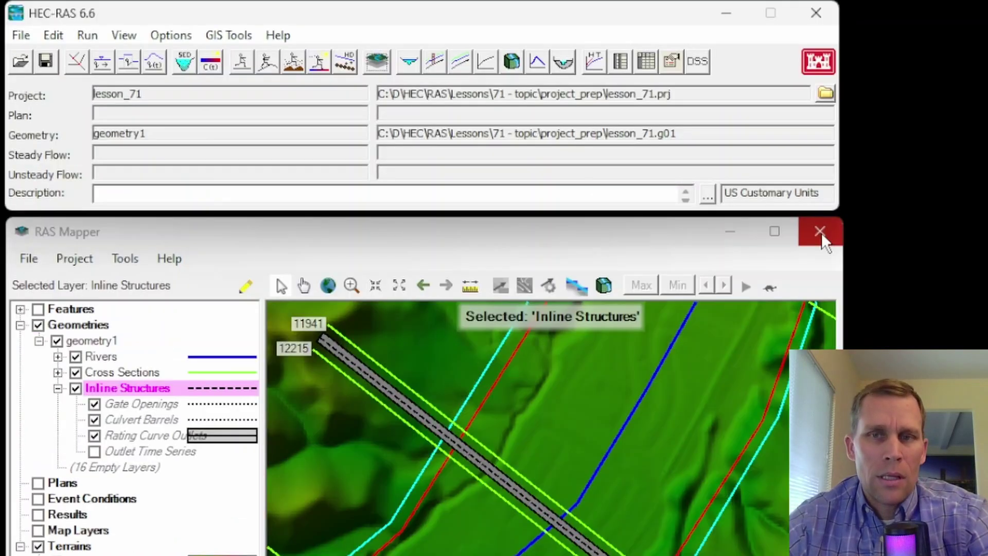
{"action": "left_click", "coordinate": [820, 232]}
Reload geometry1 in the Geometric Data editor and bring the inline structure between cross sections 12215 and 11941 into view
{"action": "left_click", "coordinate": [76, 62]}
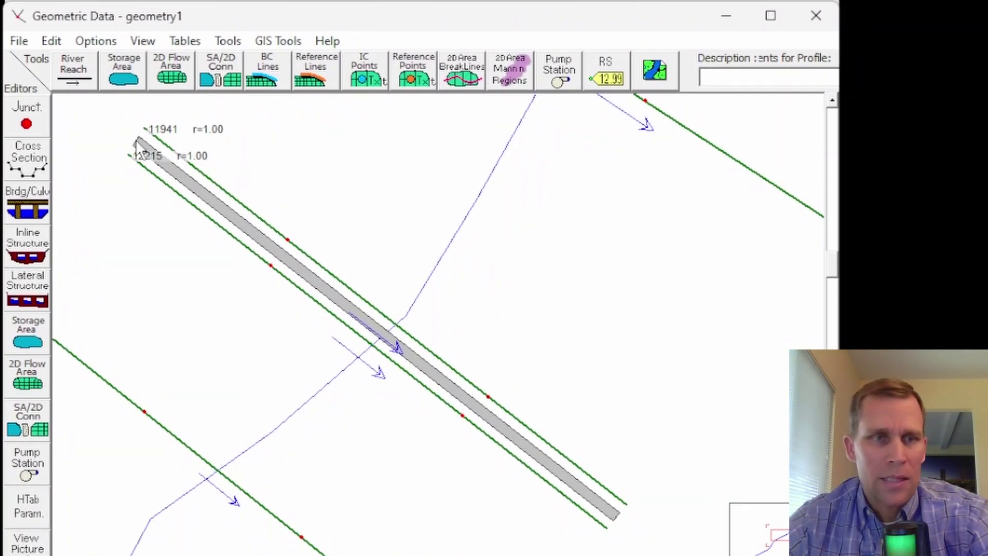
{"action": "left_click", "coordinate": [21, 43]}
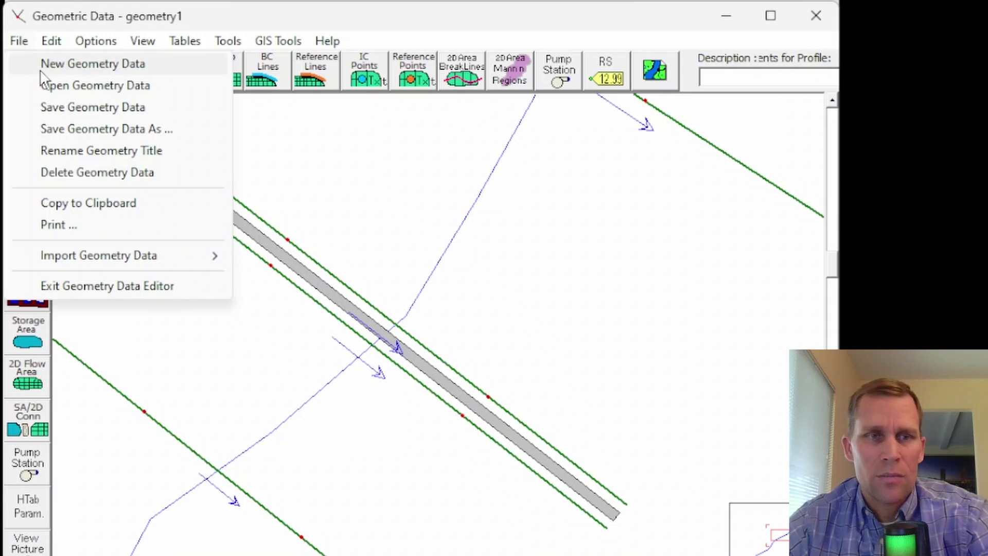
{"action": "left_click", "coordinate": [53, 85]}
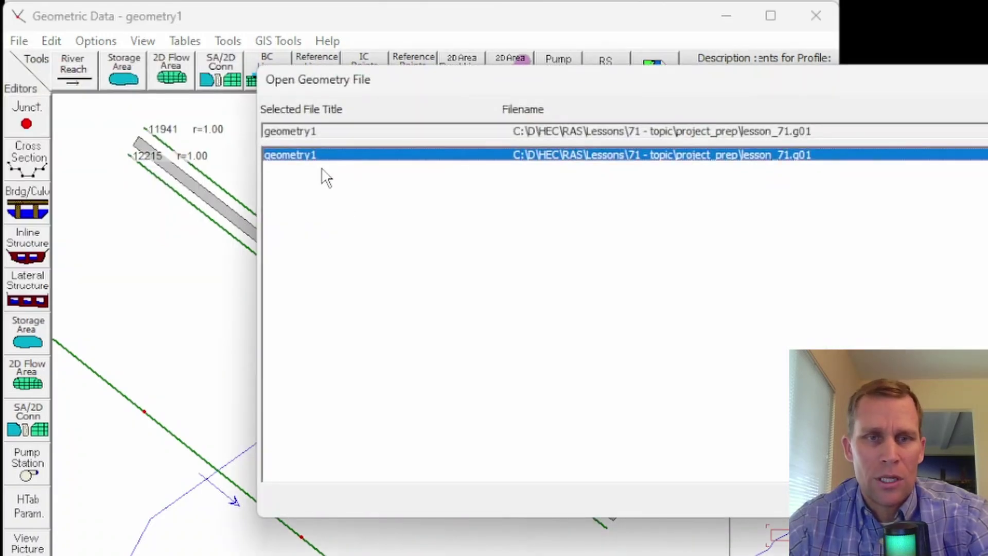
{"action": "key", "text": "Return"}
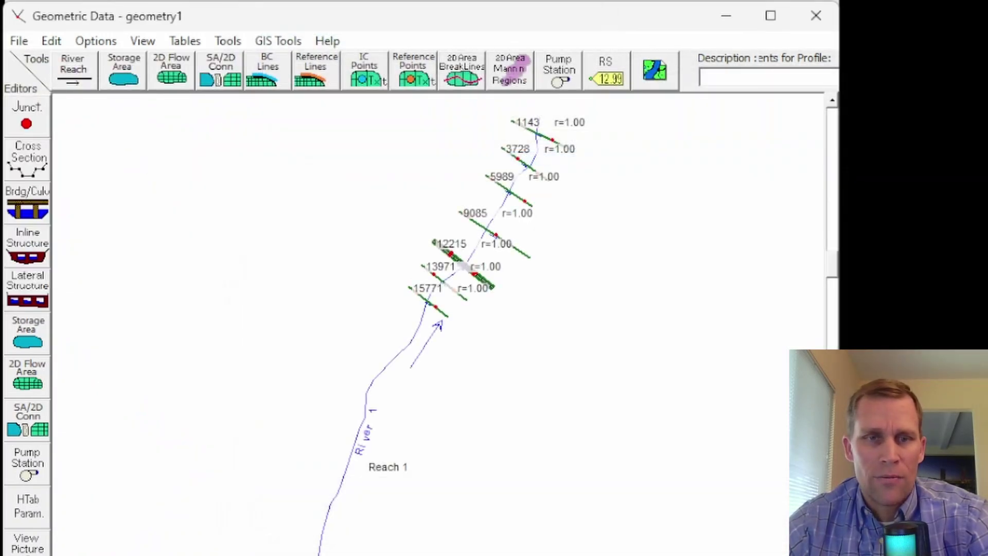
{"action": "scroll", "coordinate": [509, 302], "scroll_direction": "up", "scroll_amount": 5}
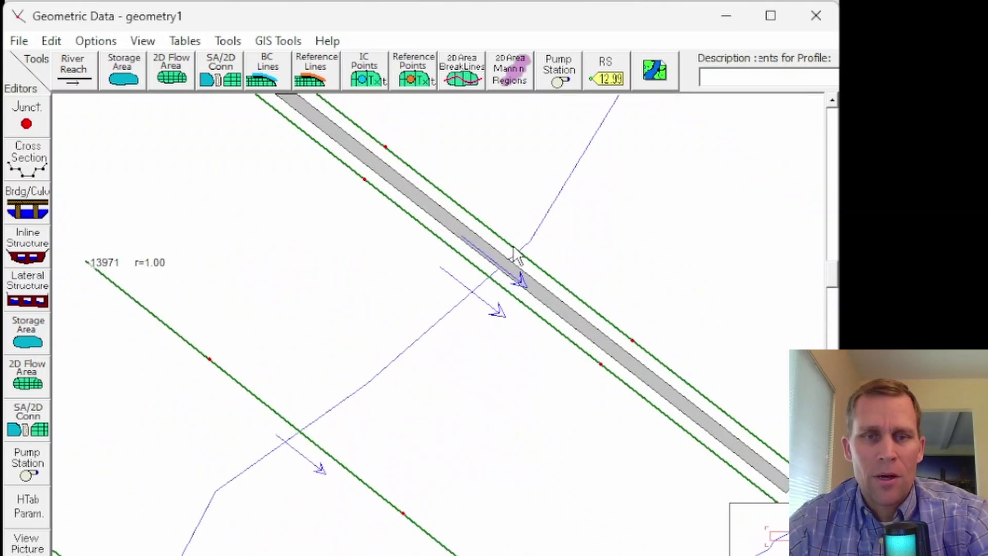
{"action": "left_click_drag", "start_coordinate": [617, 244], "coordinate": [547, 347]}
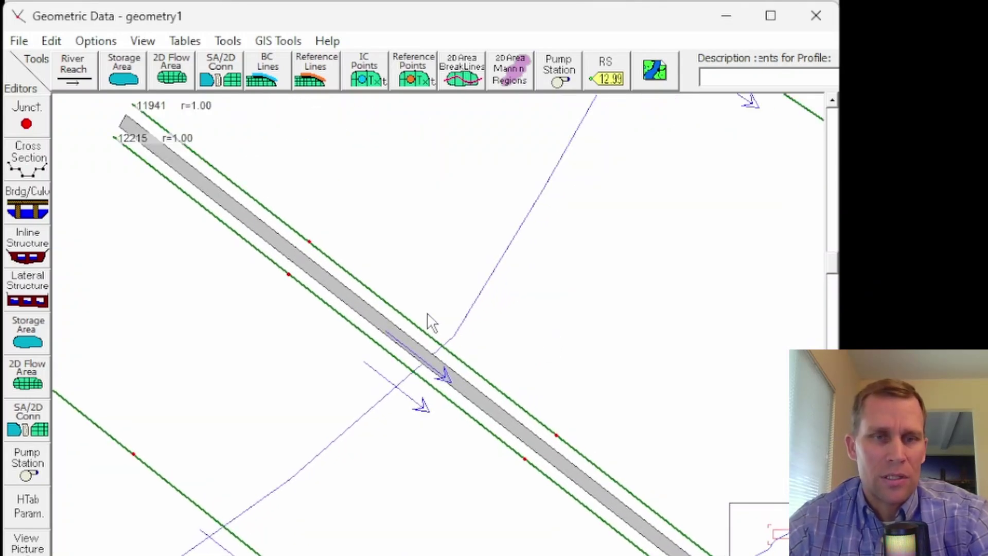
Open the weir/embankment station and elevation data of inline structure IS3 and review its width
{"action": "left_click", "coordinate": [30, 244]}
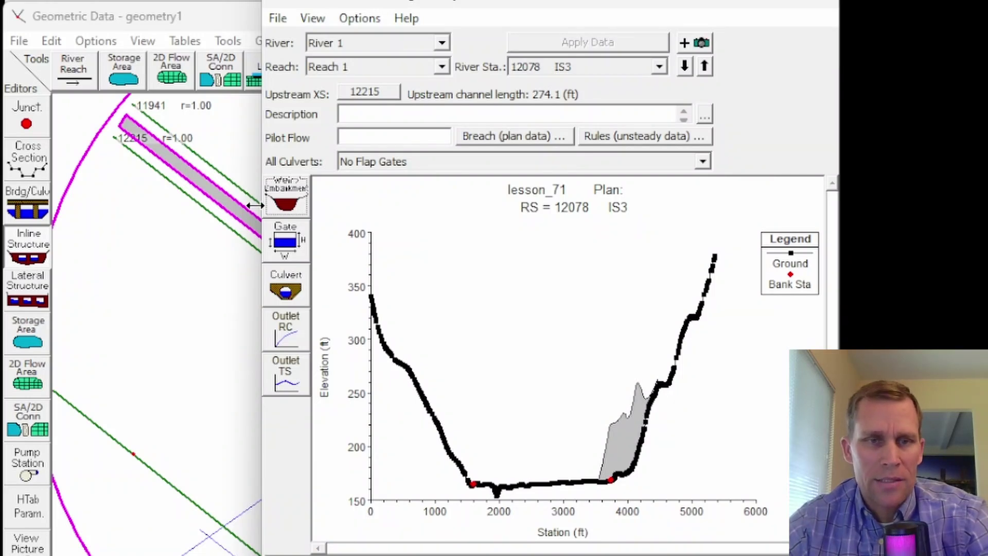
{"action": "left_click", "coordinate": [289, 201]}
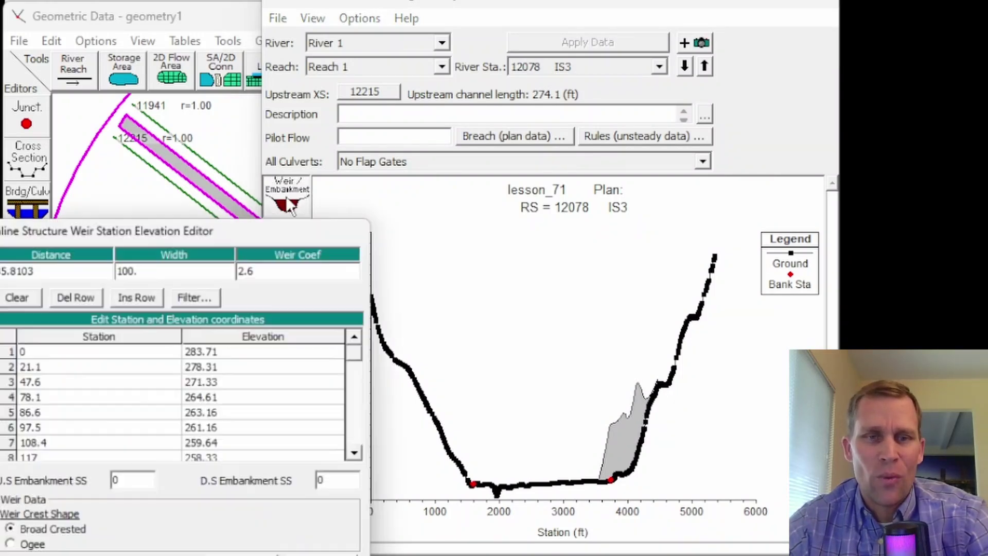
{"action": "left_click_drag", "start_coordinate": [226, 226], "coordinate": [987, 66]}
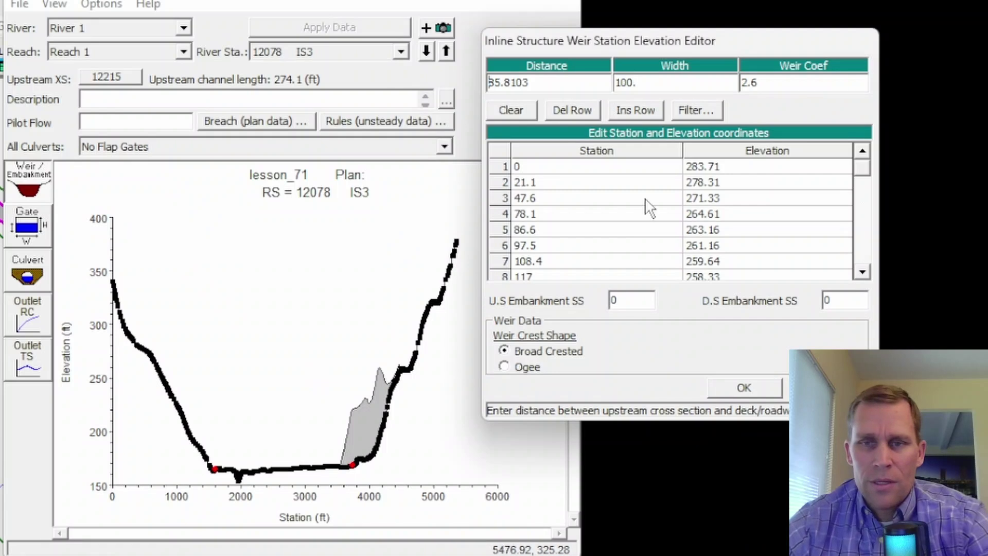
{"action": "left_click_drag", "start_coordinate": [652, 85], "coordinate": [595, 88]}
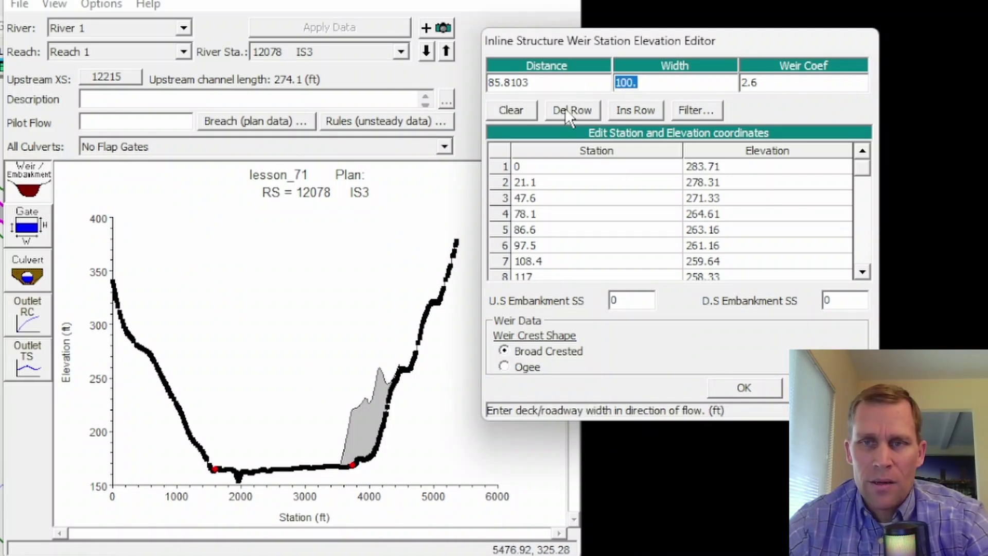
Replace the IS3 weir station/elevation pairs with 0/250, 2000/250, 2000/230, 2500/230, 2500/250 and 5000/250, and set both embankment side slopes to 2
{"action": "left_click_drag", "start_coordinate": [563, 170], "coordinate": [740, 238]}
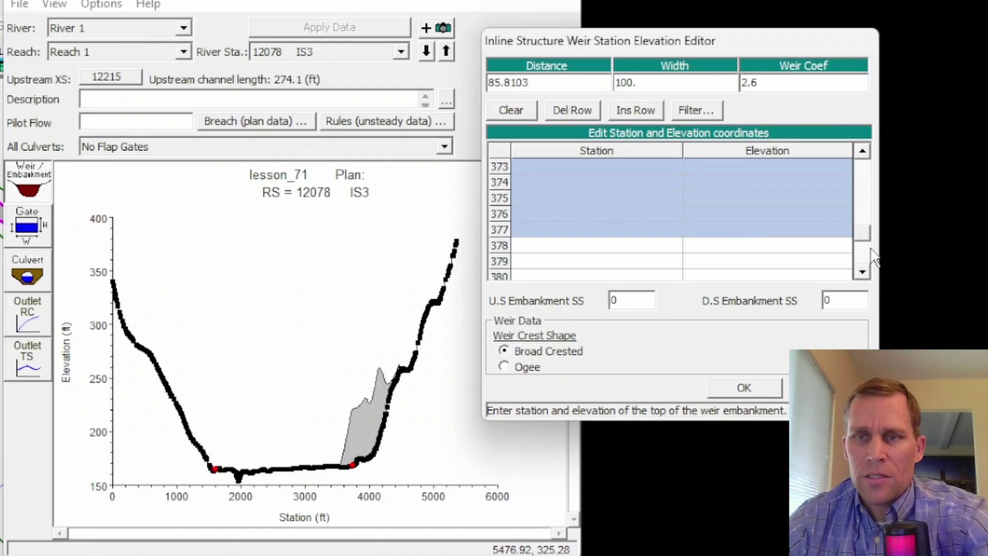
{"action": "left_click_drag", "start_coordinate": [864, 231], "coordinate": [865, 159]}
{"action": "left_click", "coordinate": [667, 185]}
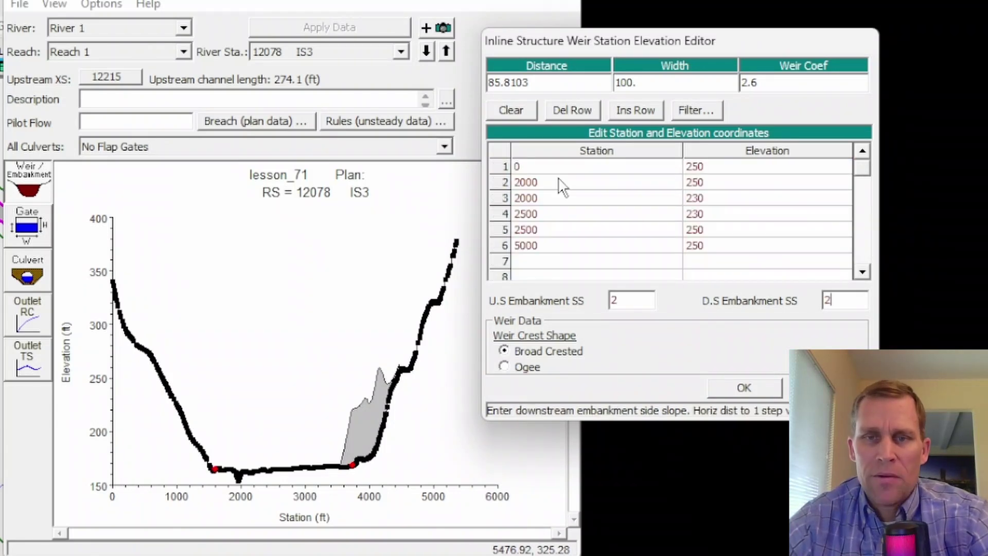
{"action": "left_click_drag", "start_coordinate": [560, 167], "coordinate": [684, 257]}
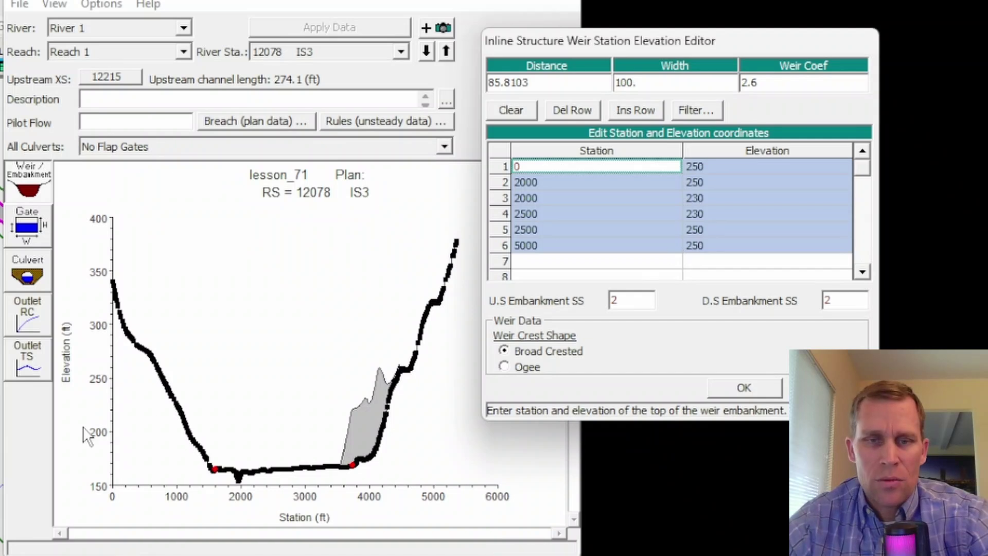
{"action": "left_click", "coordinate": [755, 391]}
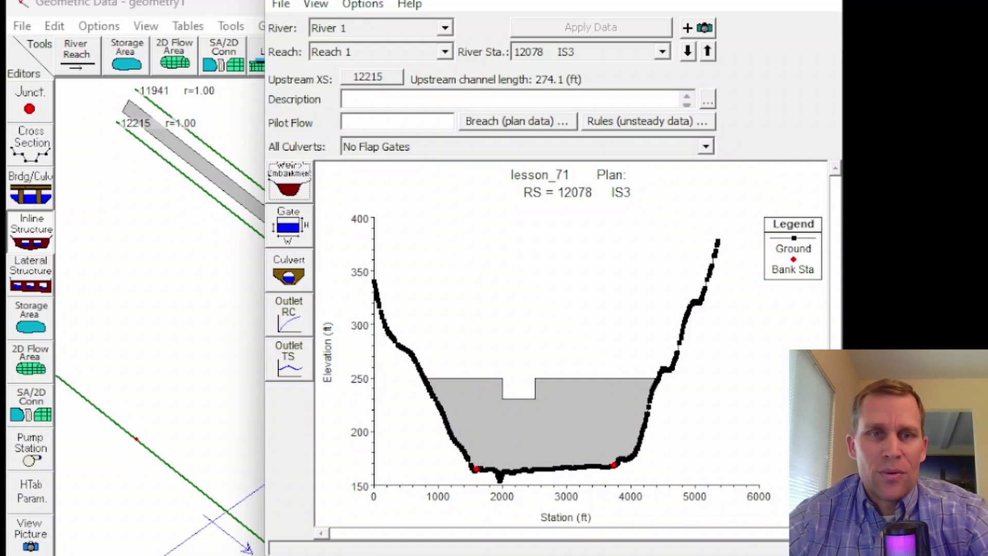
Save the geometry data with the revised IS3 weir profile and close the Geometric Data editor
{"action": "left_click_drag", "start_coordinate": [407, 2], "coordinate": [439, 2]}
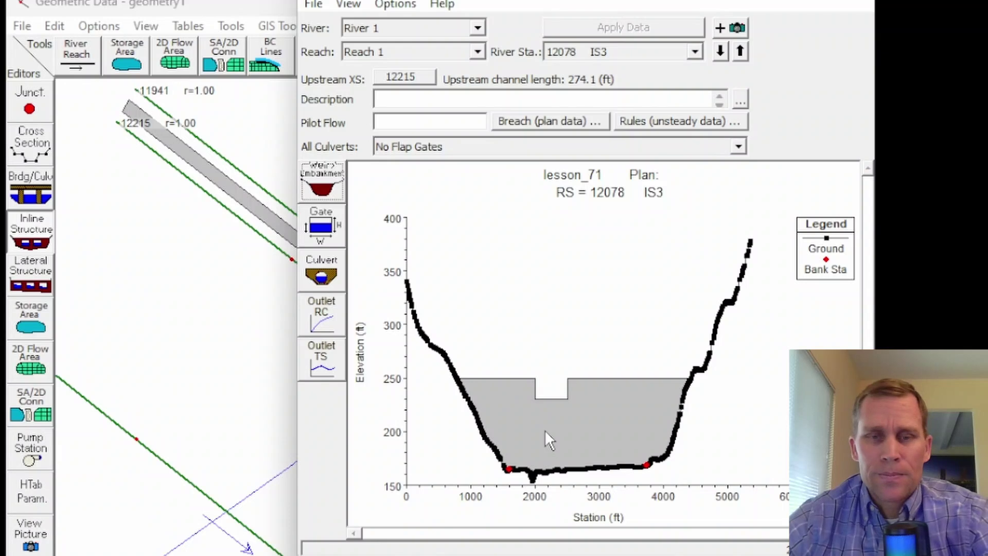
{"action": "left_click_drag", "start_coordinate": [82, 3], "coordinate": [82, 19]}
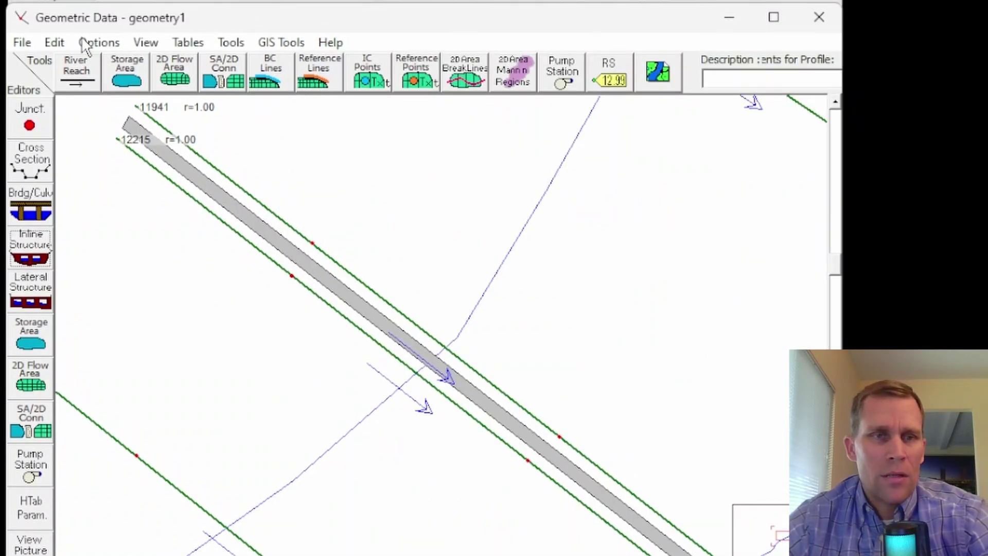
{"action": "left_click", "coordinate": [22, 42]}
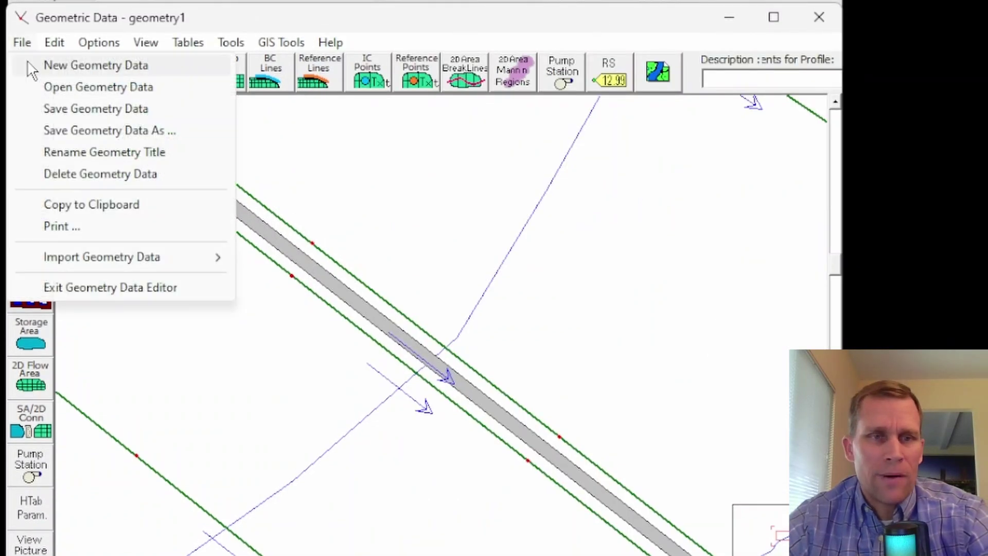
{"action": "left_click", "coordinate": [73, 109]}
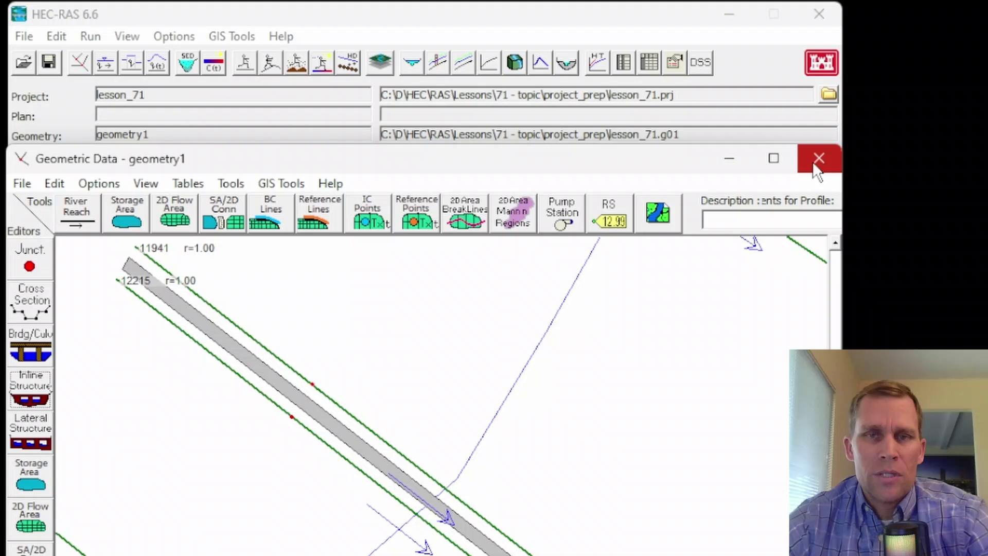
{"action": "left_click", "coordinate": [818, 17]}
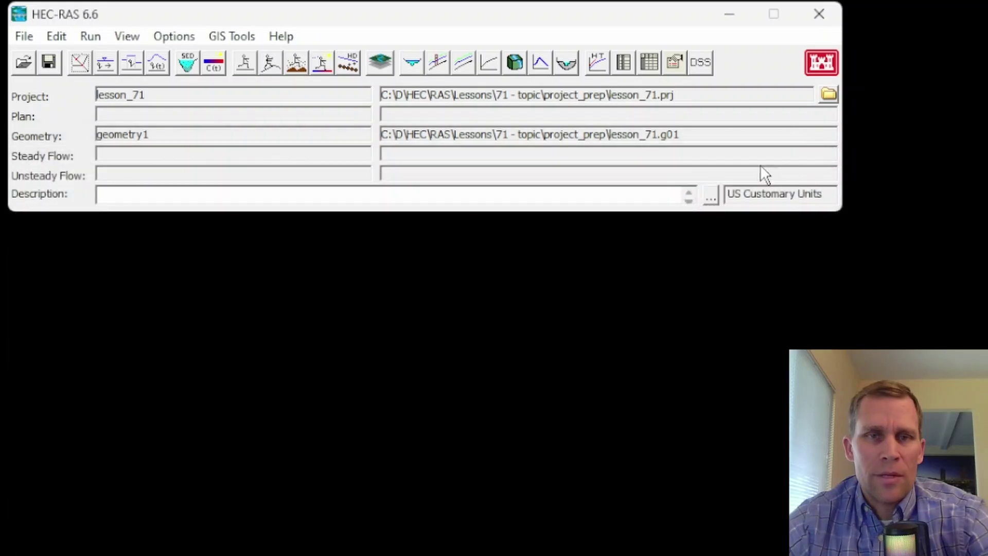
Reopen RAS Mapper, start editing Inline Structures in geometry1, and make Gate Openings the editing layer
{"action": "left_click", "coordinate": [384, 62]}
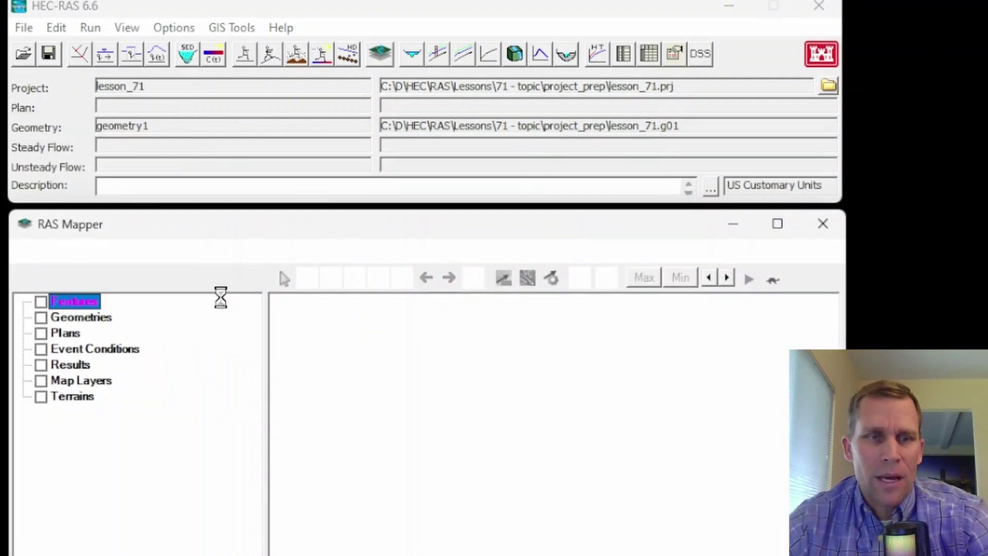
{"action": "scroll", "coordinate": [512, 279], "scroll_direction": "up", "scroll_amount": 4}
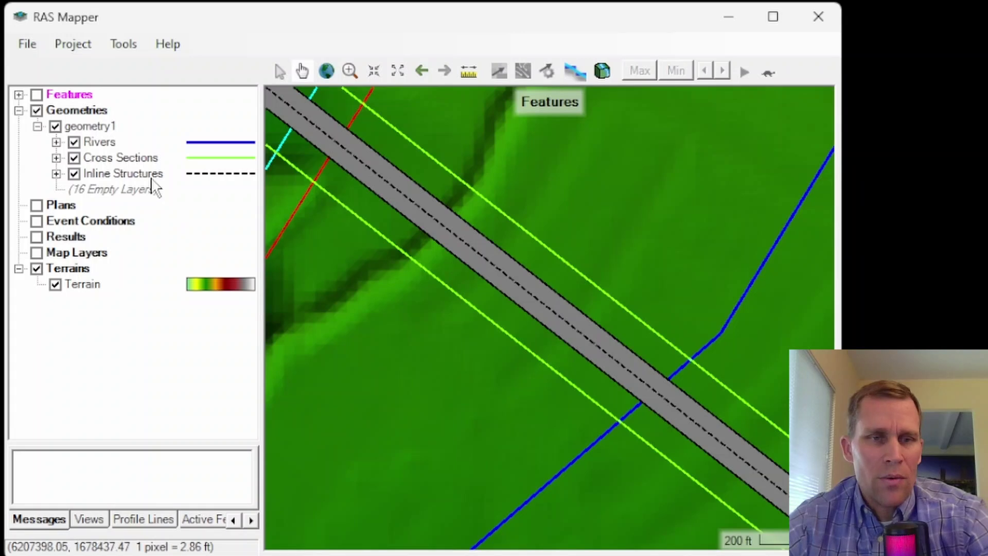
{"action": "left_click", "coordinate": [94, 175]}
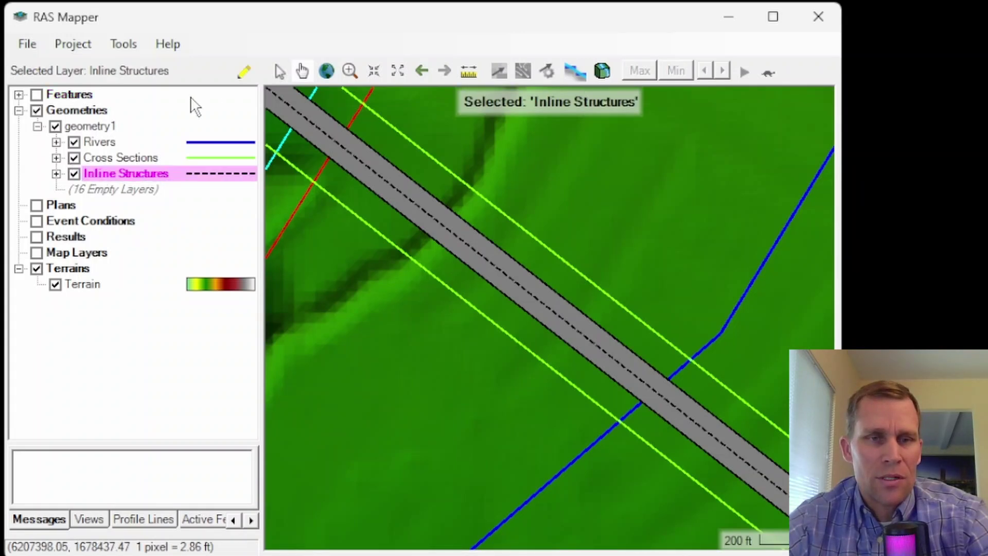
{"action": "left_click", "coordinate": [243, 74]}
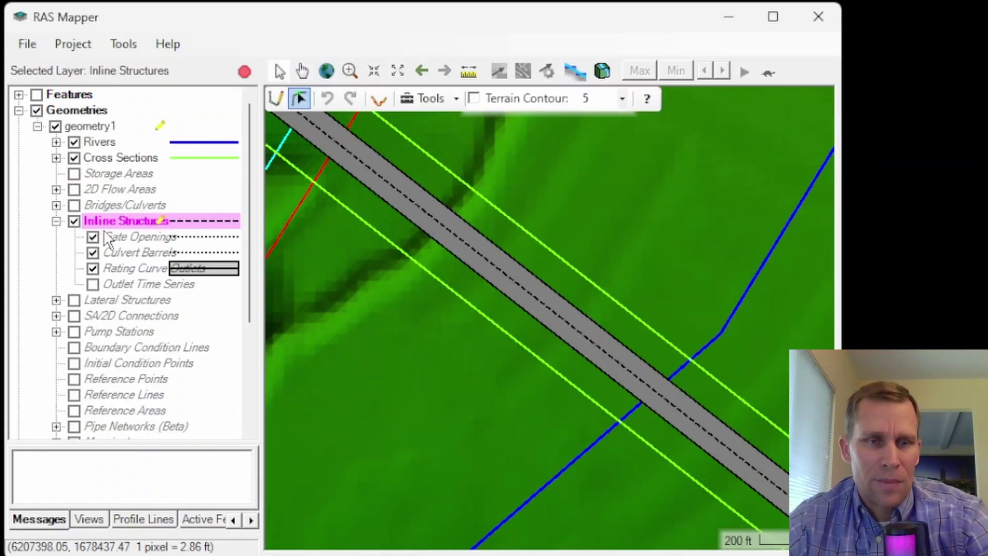
{"action": "left_click", "coordinate": [138, 240]}
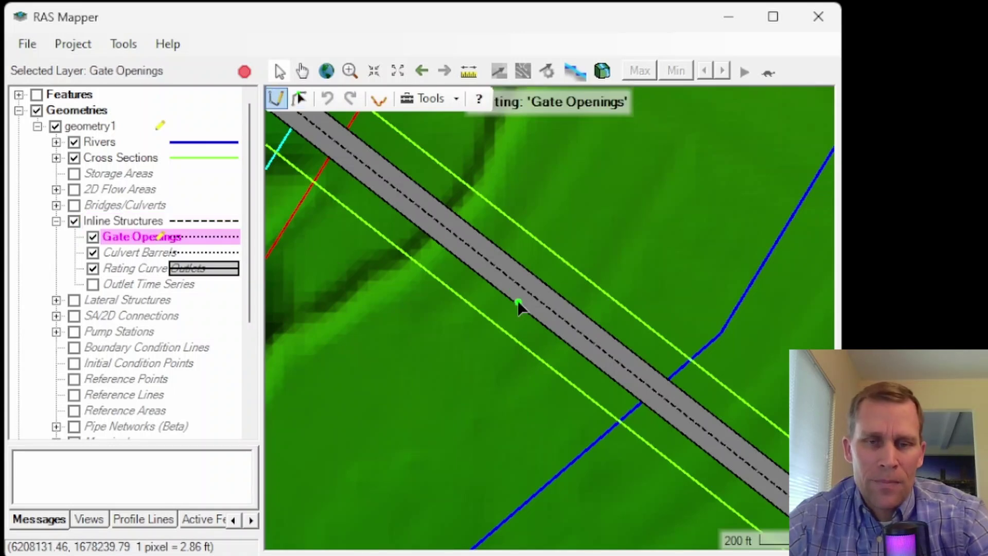
Draw a gate opening line across inline structure IS3 in the direction of flow, west of the river centerline
{"action": "scroll", "coordinate": [534, 314], "scroll_direction": "up", "scroll_amount": 1}
{"action": "scroll", "coordinate": [533, 314], "scroll_direction": "up", "scroll_amount": 1}
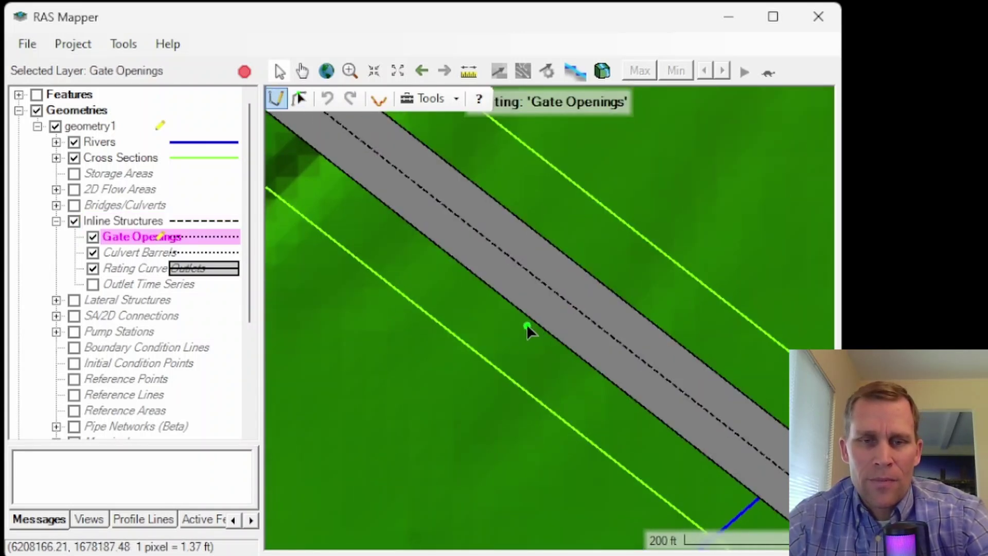
{"action": "left_click", "coordinate": [527, 327]}
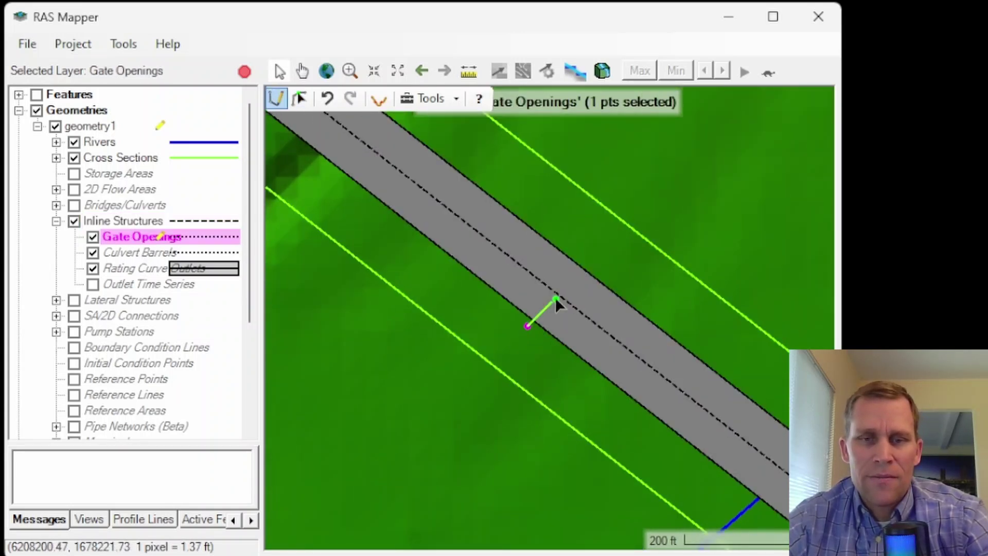
{"action": "double_click", "coordinate": [585, 262]}
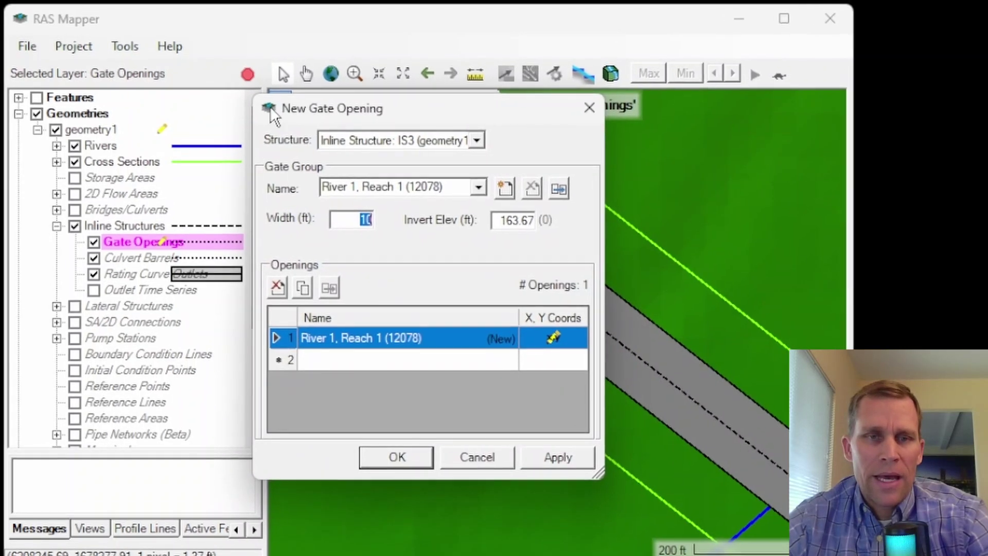
Set the new gate group's width to 20 ft and its invert elevation to 170 ft
{"action": "left_click_drag", "start_coordinate": [416, 118], "coordinate": [649, 52]}
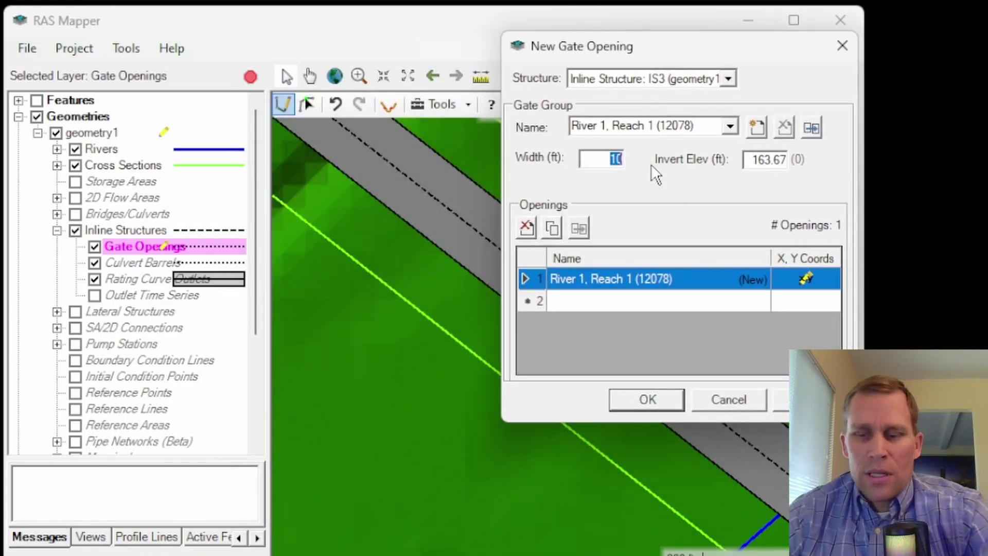
{"action": "type", "text": "20"}
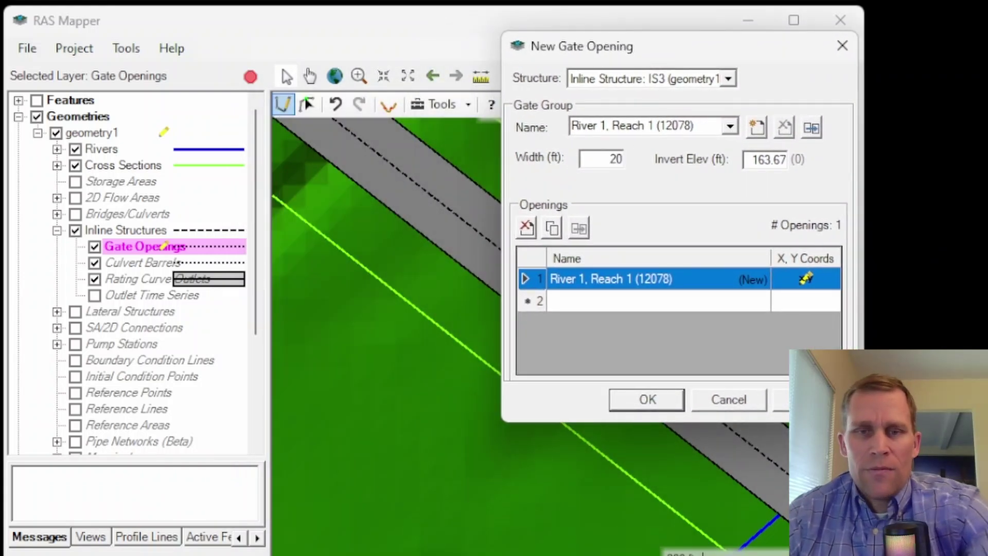
{"action": "left_click", "coordinate": [753, 159]}
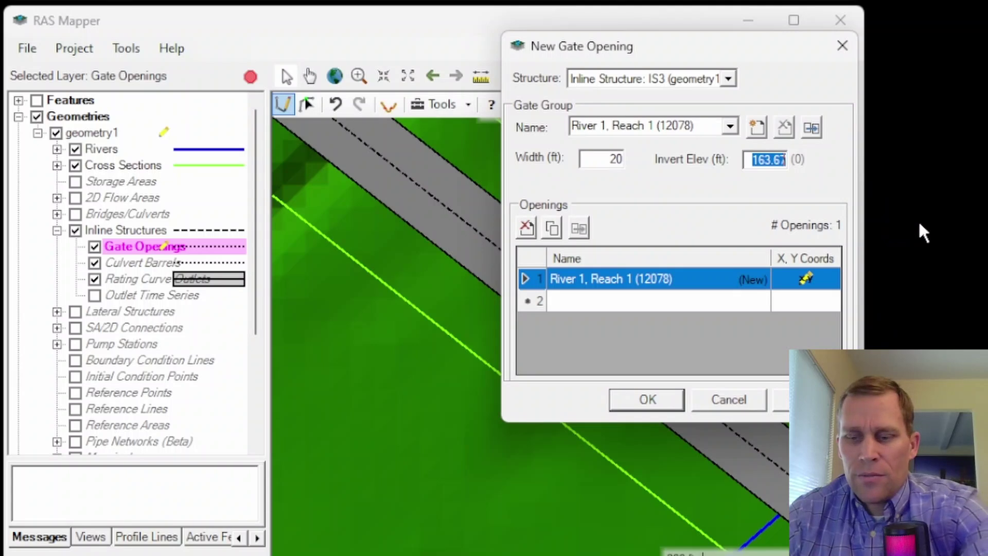
{"action": "type", "text": "170"}
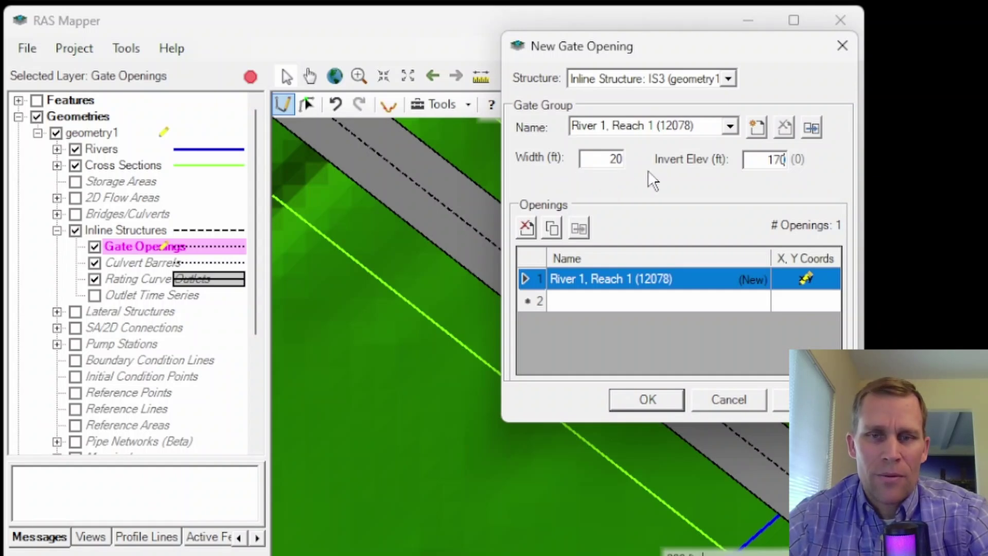
Inspect the X, Y coordinates of the new gate opening line and close the point table
{"action": "left_click_drag", "start_coordinate": [669, 45], "coordinate": [846, 60]}
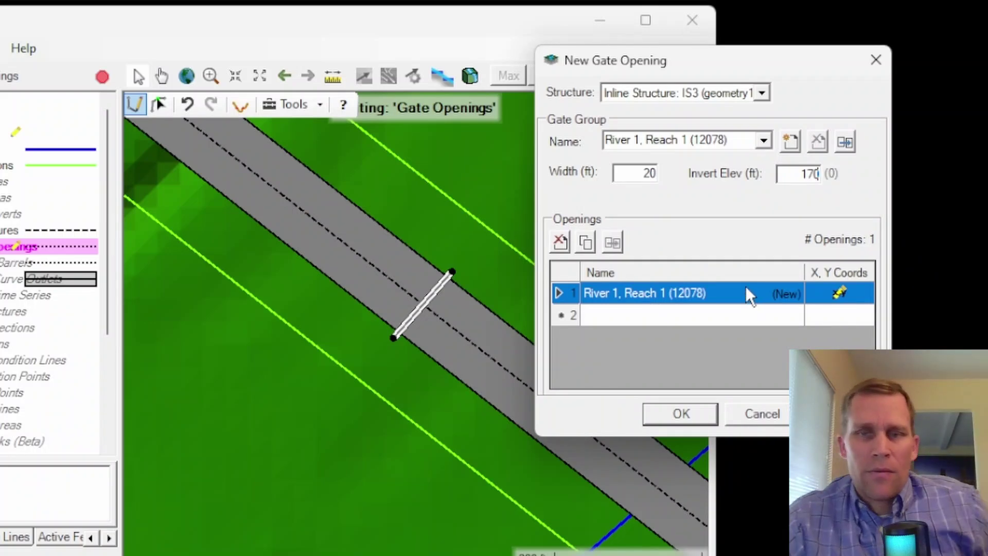
{"action": "left_click", "coordinate": [843, 293]}
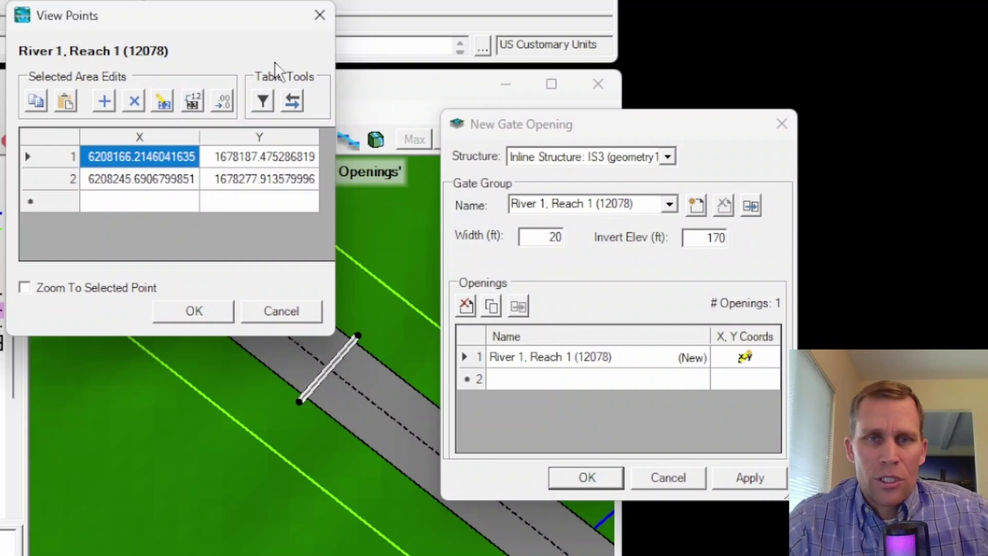
{"action": "left_click", "coordinate": [319, 16]}
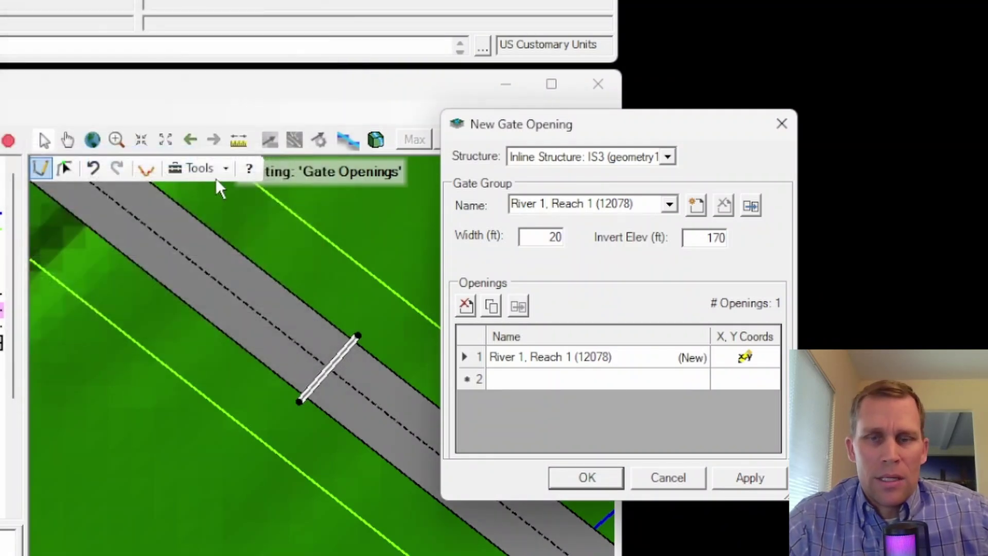
Rename the first gate opening as g1
{"action": "left_click", "coordinate": [617, 360]}
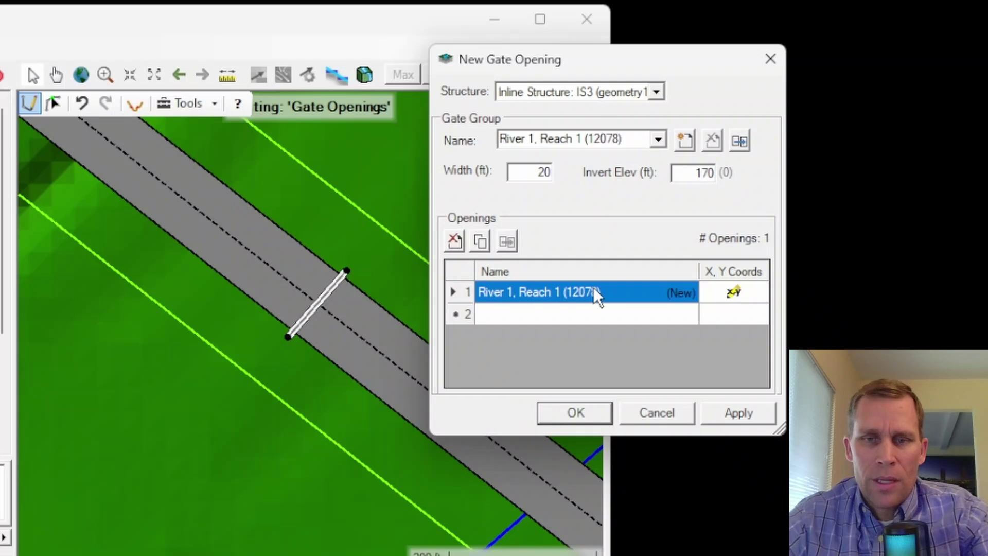
{"action": "type", "text": "g1"}
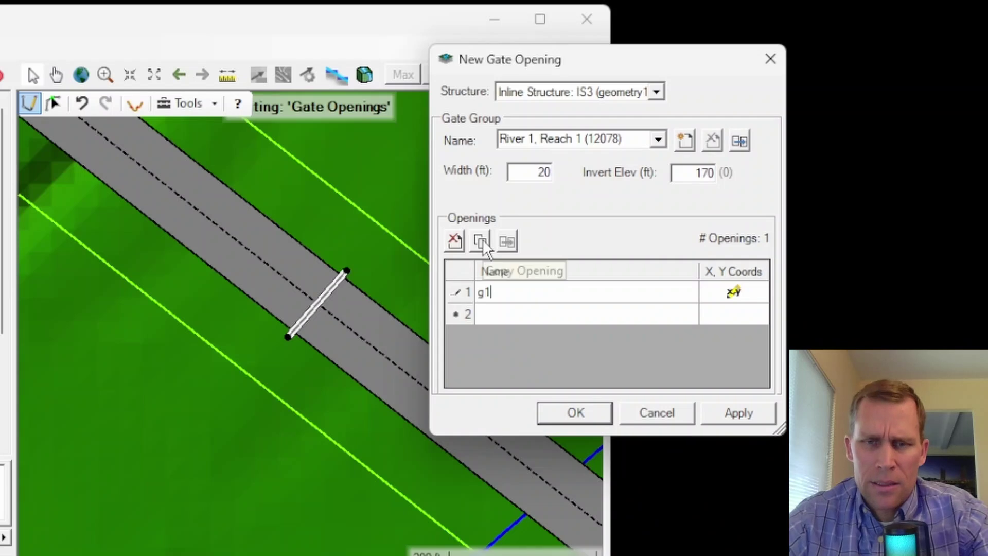
{"action": "key", "text": "Return"}
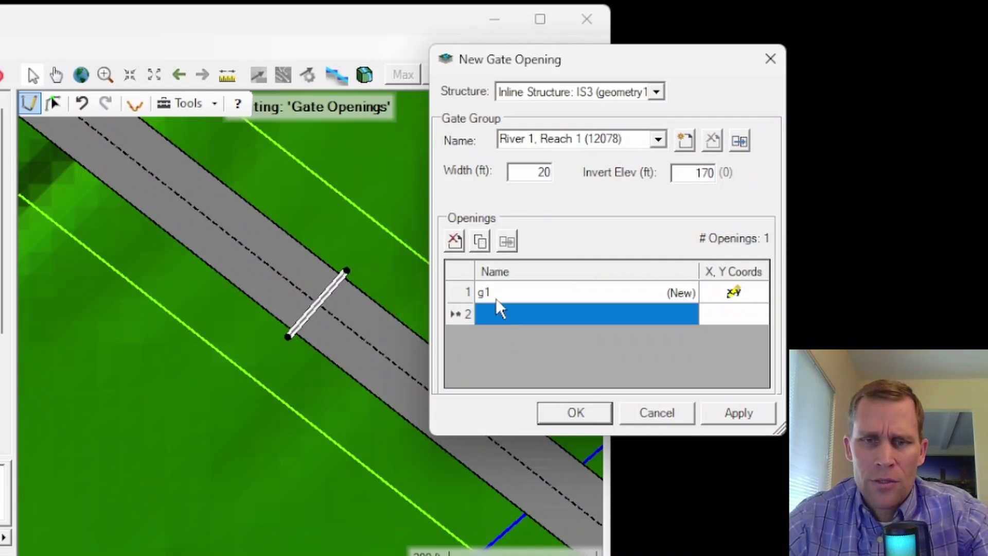
Make two copies of gate opening g1 in the Left direction at a spacing of 30 feet
{"action": "left_click", "coordinate": [496, 291]}
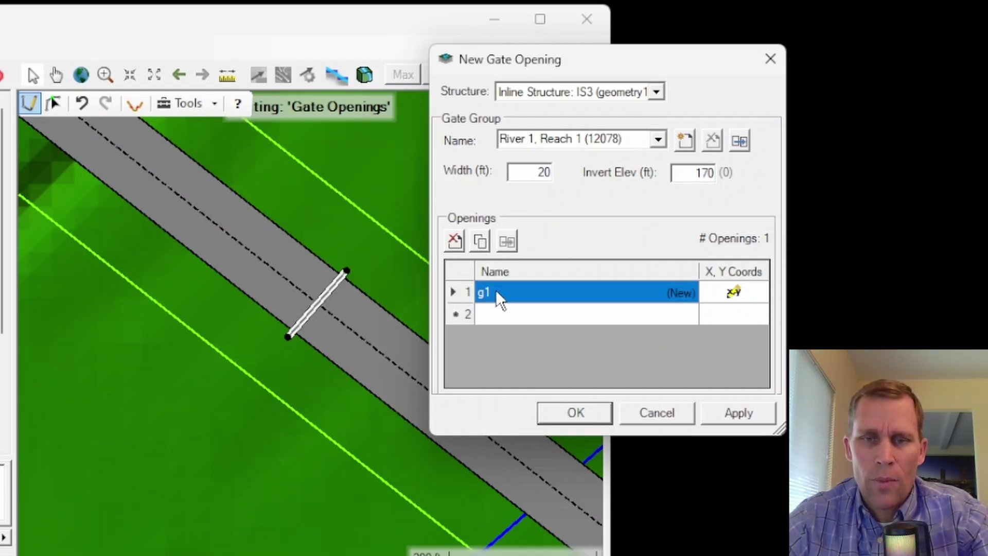
{"action": "left_click", "coordinate": [481, 242]}
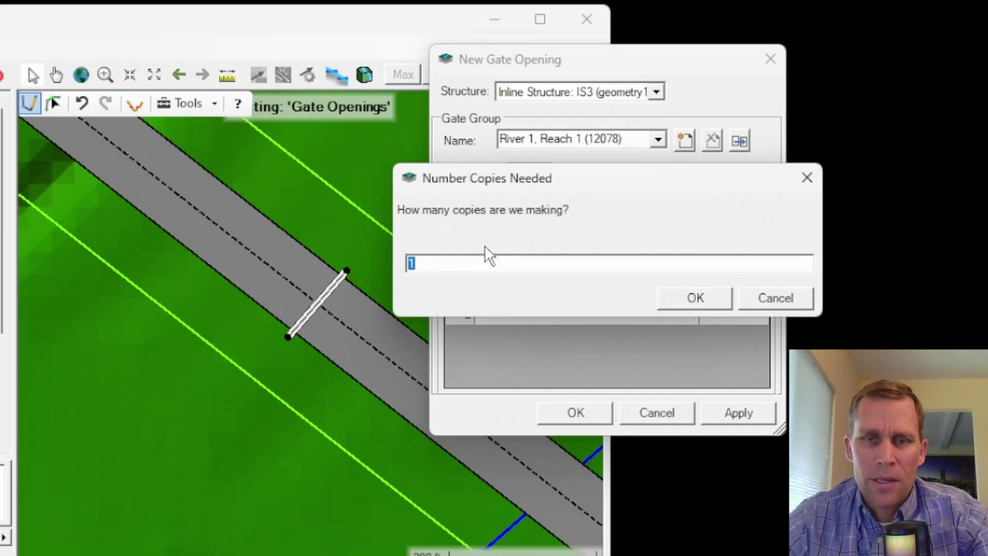
{"action": "type", "text": "2"}
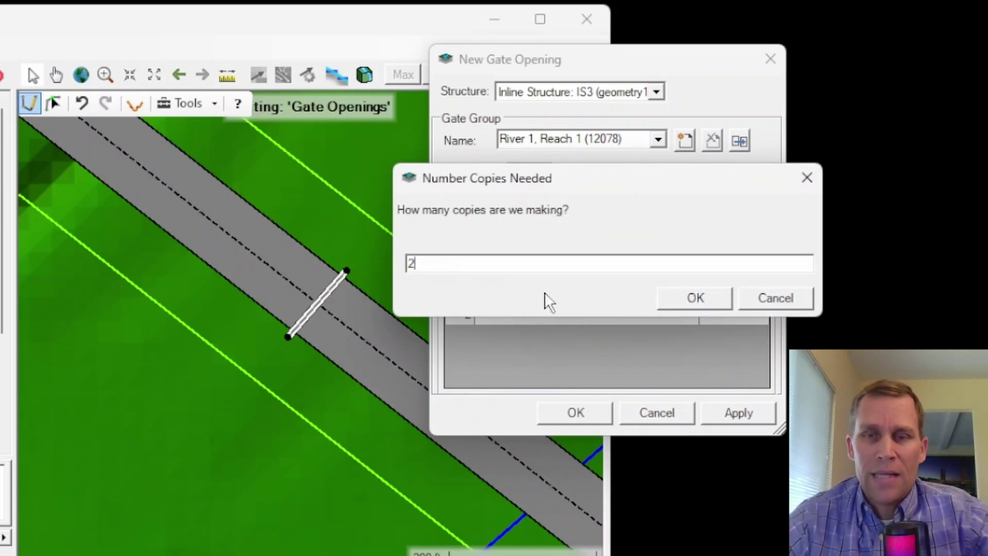
{"action": "left_click_drag", "start_coordinate": [601, 185], "coordinate": [653, 367]}
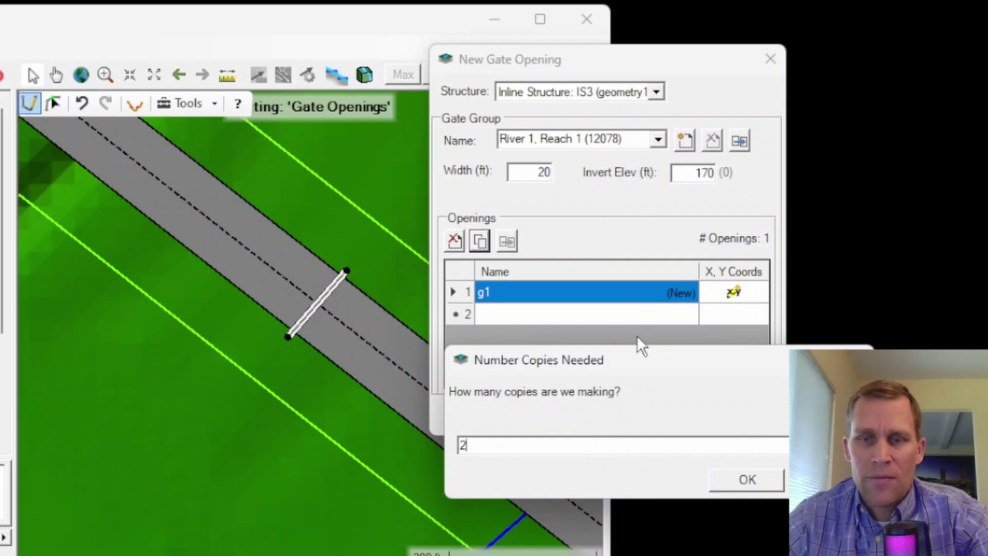
{"action": "left_click_drag", "start_coordinate": [637, 335], "coordinate": [720, 188]}
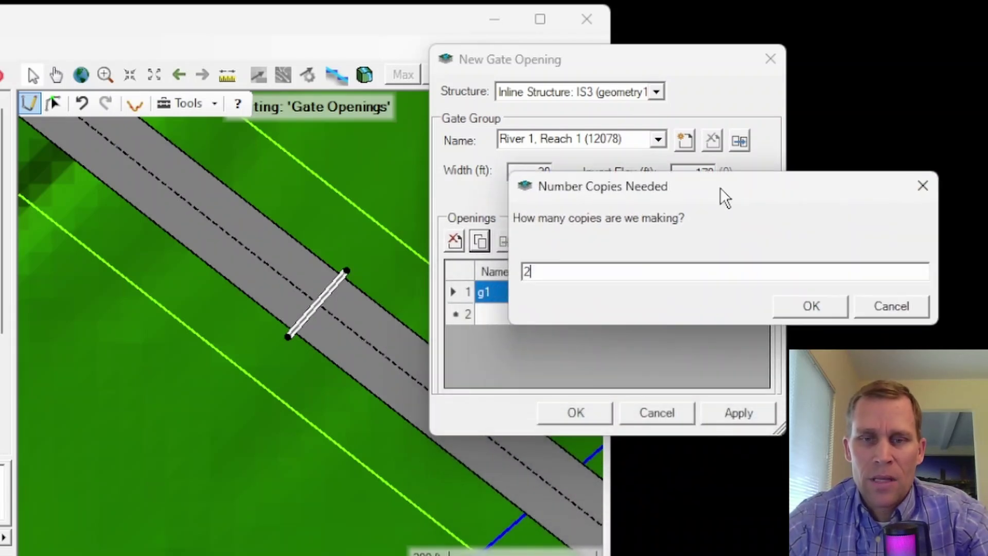
{"action": "left_click", "coordinate": [800, 303]}
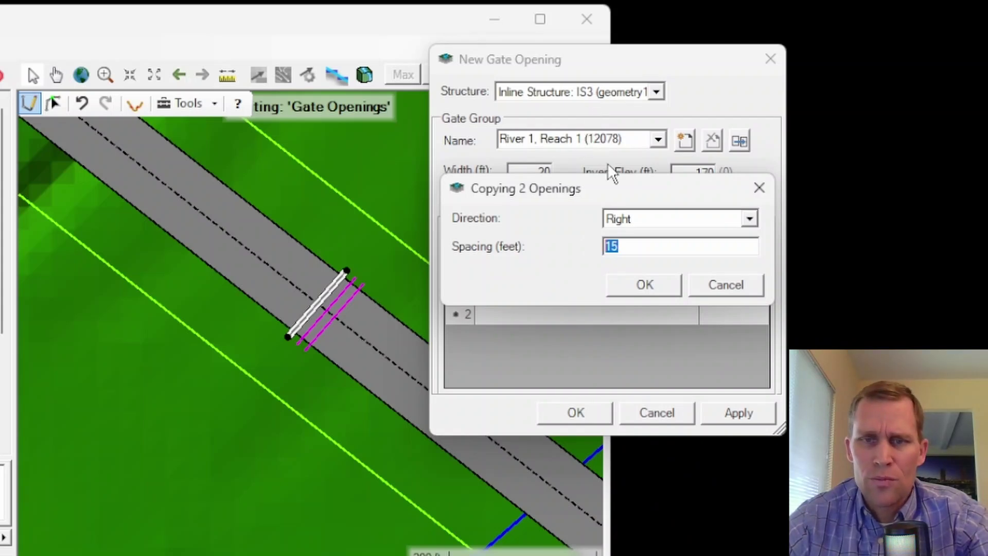
{"action": "left_click_drag", "start_coordinate": [615, 190], "coordinate": [613, 299]}
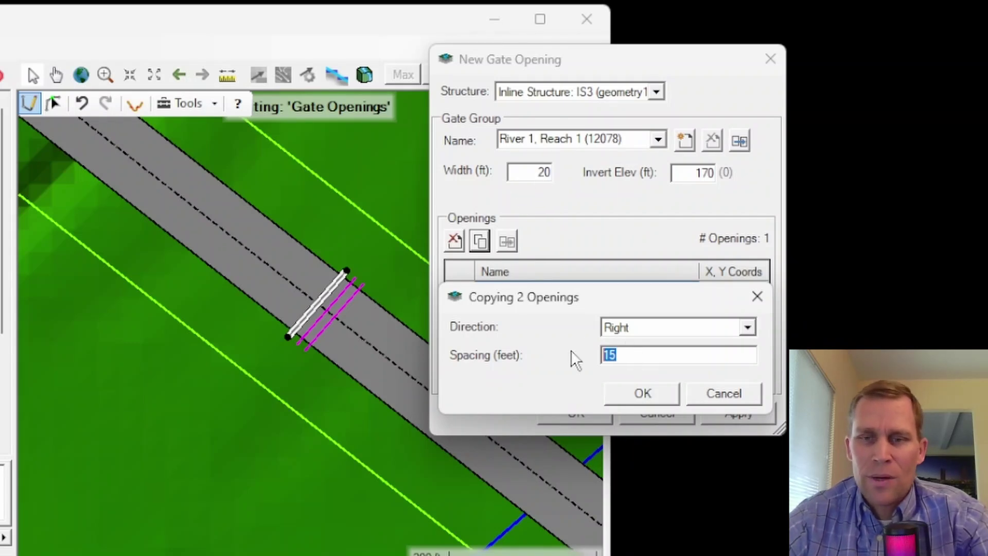
{"action": "type", "text": "30"}
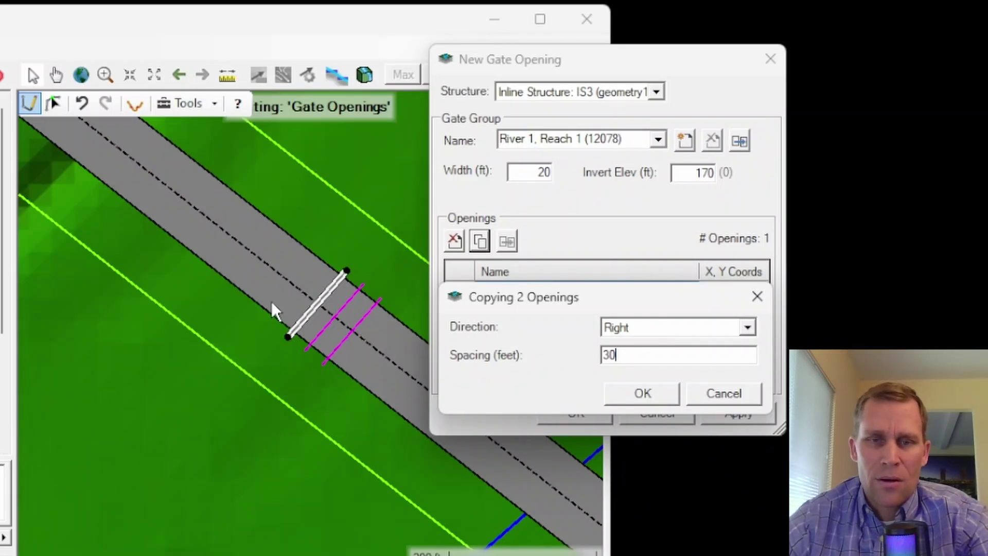
{"action": "left_click", "coordinate": [748, 328]}
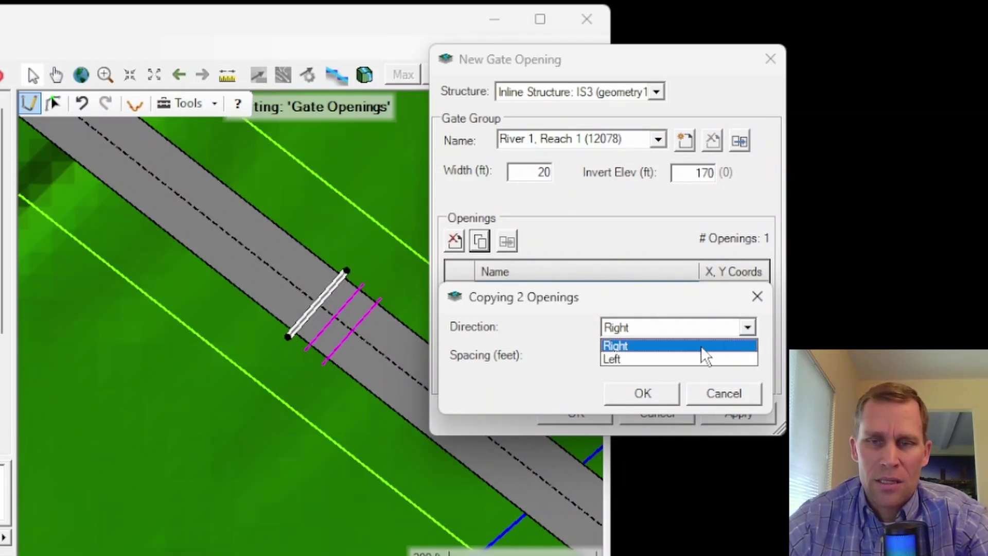
{"action": "left_click", "coordinate": [694, 361]}
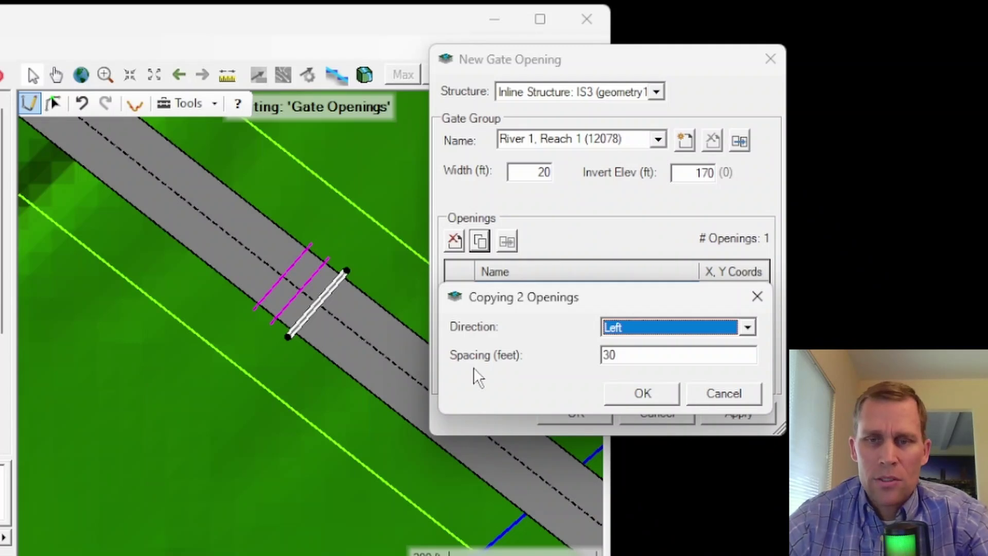
{"action": "left_click", "coordinate": [653, 392]}
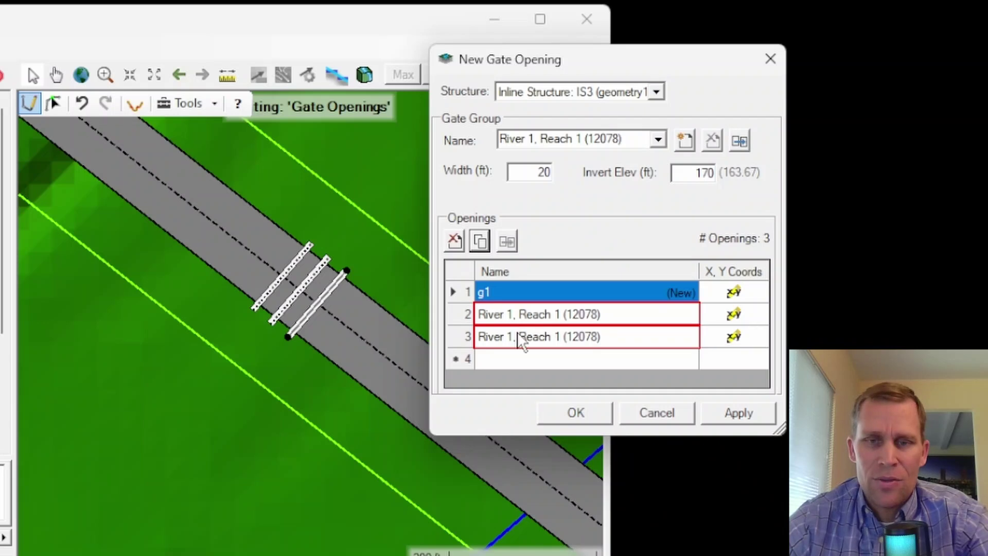
Rename the two copied gate openings as g2 and g3
{"action": "left_click", "coordinate": [603, 313]}
{"action": "type", "text": "g2"}
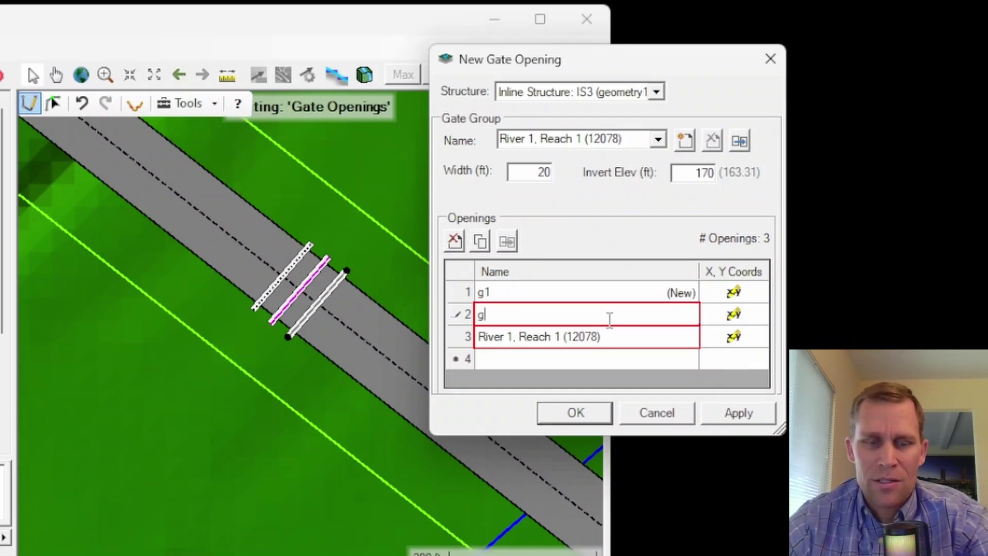
{"action": "left_click", "coordinate": [603, 337]}
{"action": "type", "text": "g"}
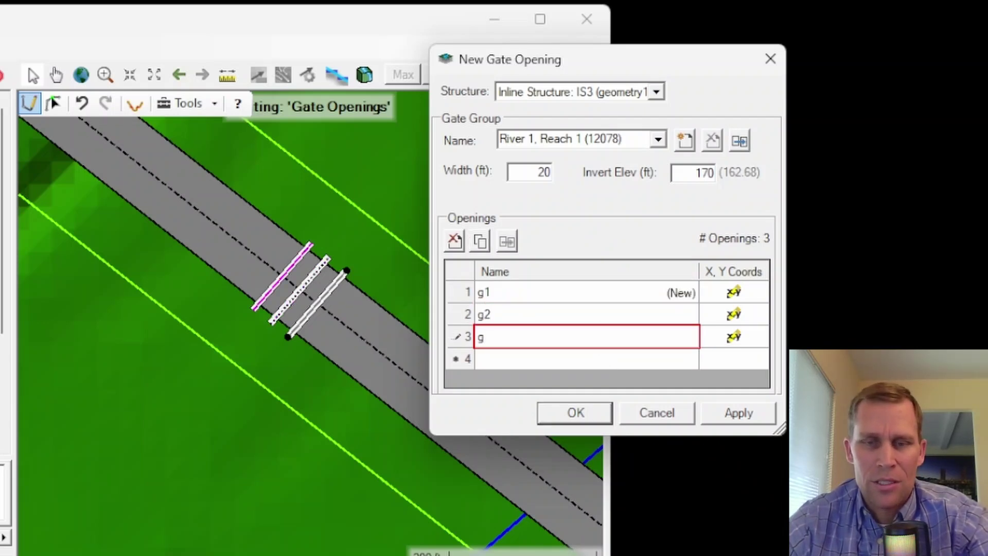
{"action": "type", "text": "3"}
Inspect the X, Y coordinates of gate opening g2 and close the point table
{"action": "left_click", "coordinate": [664, 315]}
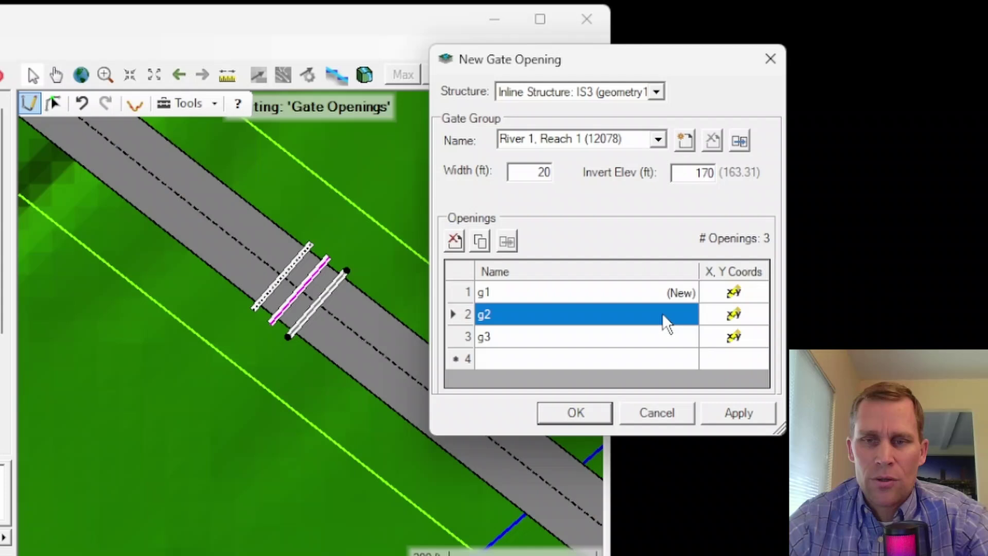
{"action": "left_click", "coordinate": [733, 314]}
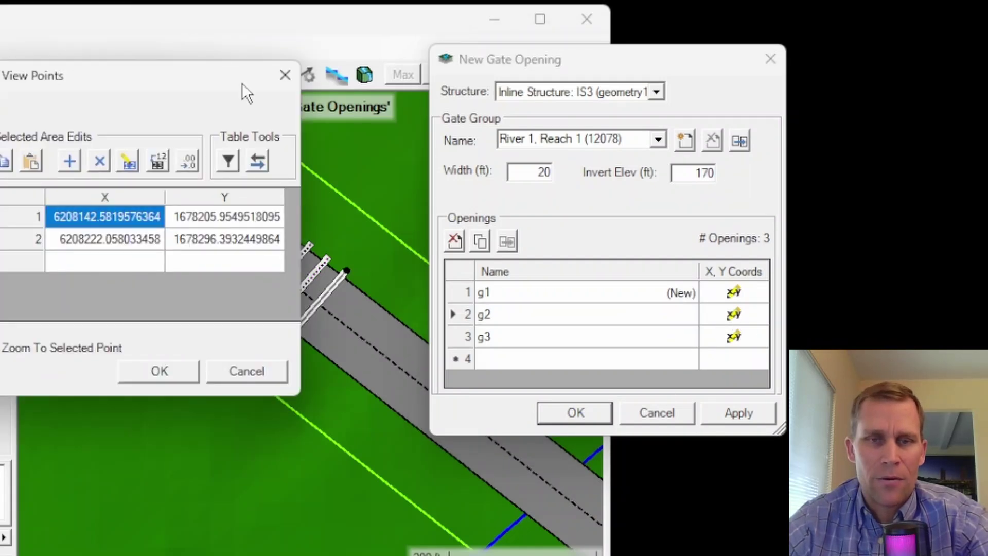
{"action": "left_click", "coordinate": [284, 77]}
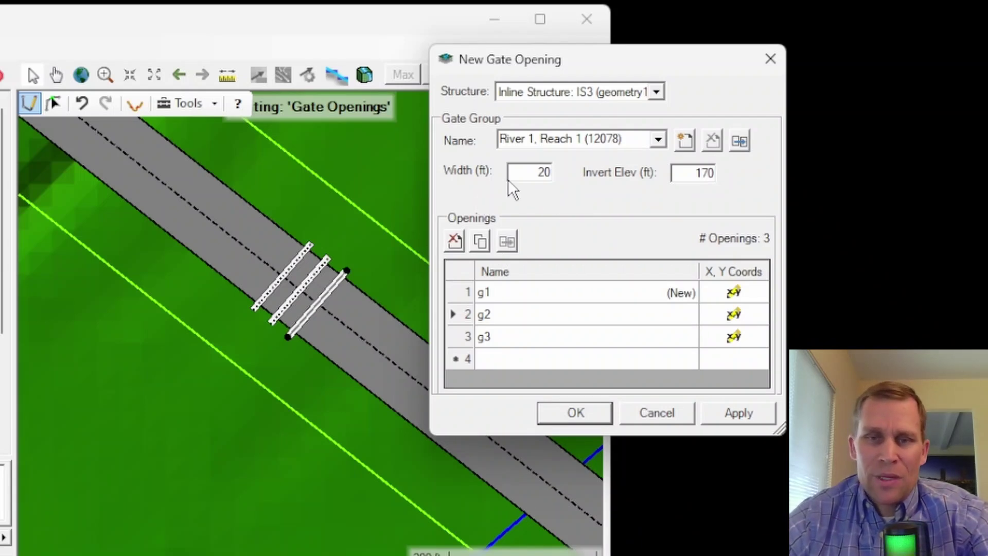
Apply the gate group with its three openings to IS3 and close the gate opening dialog
{"action": "left_click_drag", "start_coordinate": [508, 179], "coordinate": [566, 175]}
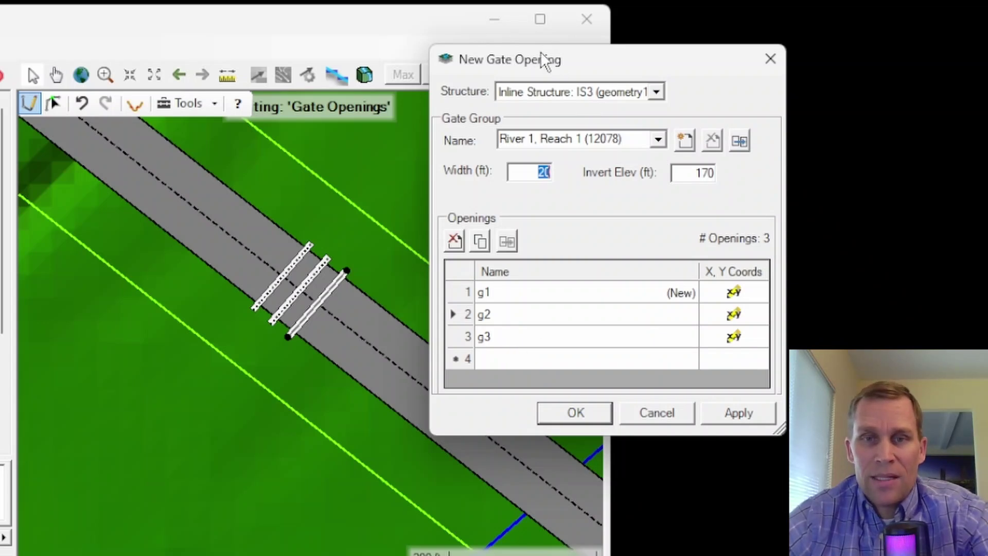
{"action": "left_click_drag", "start_coordinate": [553, 58], "coordinate": [532, 21]}
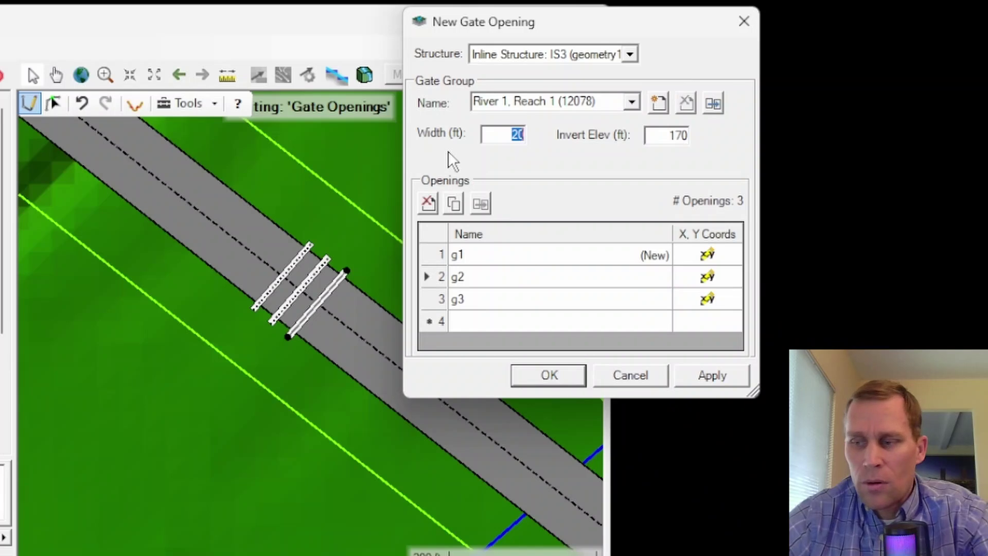
{"action": "left_click", "coordinate": [685, 371]}
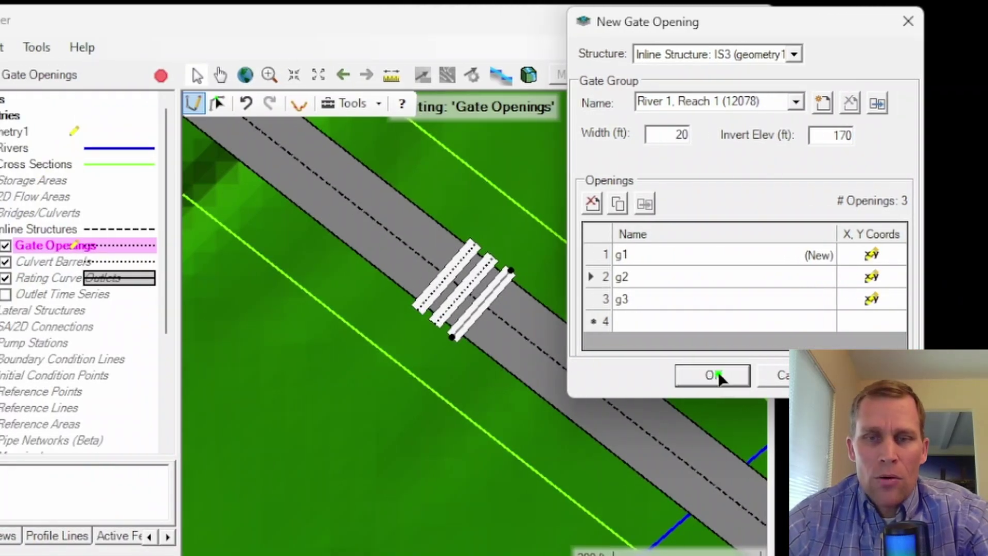
{"action": "left_click", "coordinate": [704, 375]}
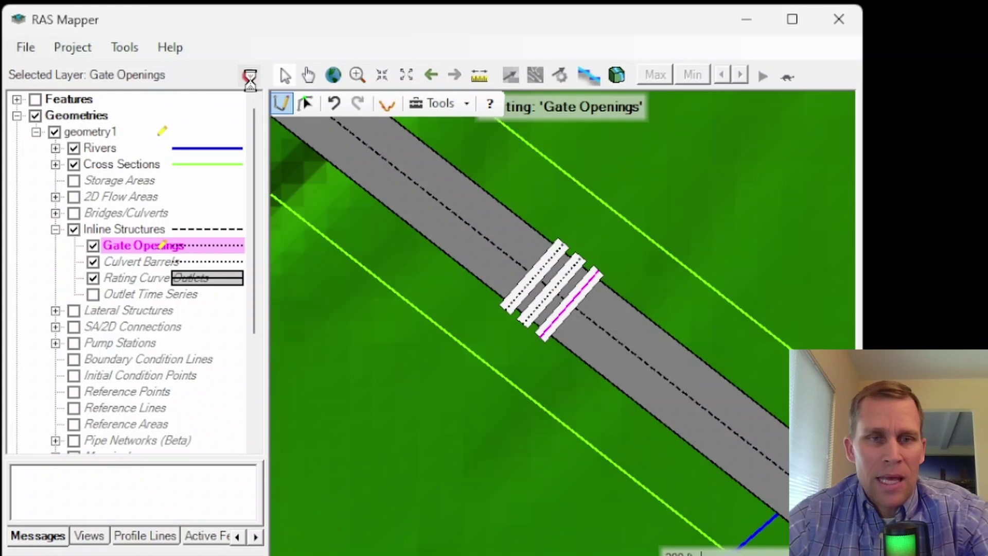
Stop editing geometry1, saving the gate opening edits, and close RAS Mapper
{"action": "left_click", "coordinate": [249, 77]}
{"action": "left_click", "coordinate": [684, 291]}
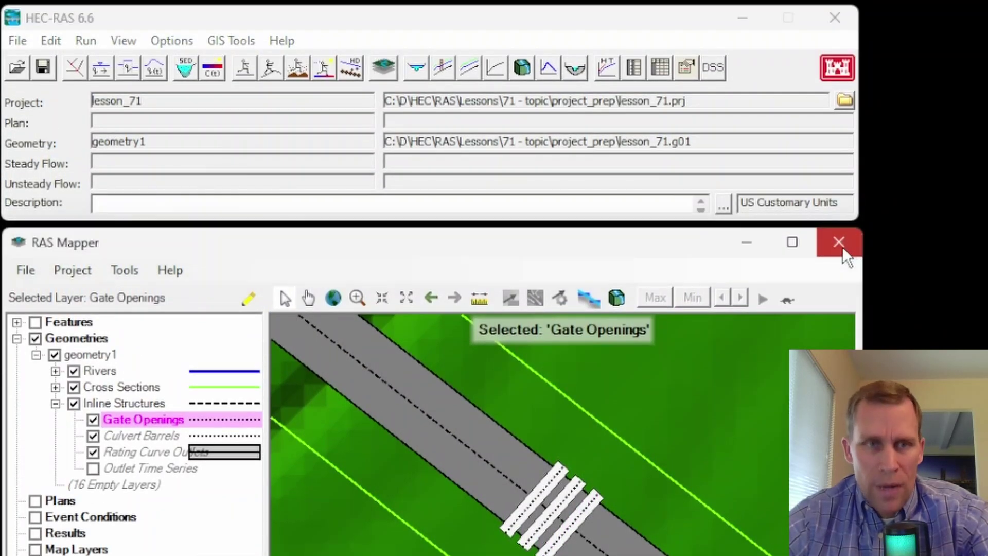
{"action": "left_click", "coordinate": [839, 130]}
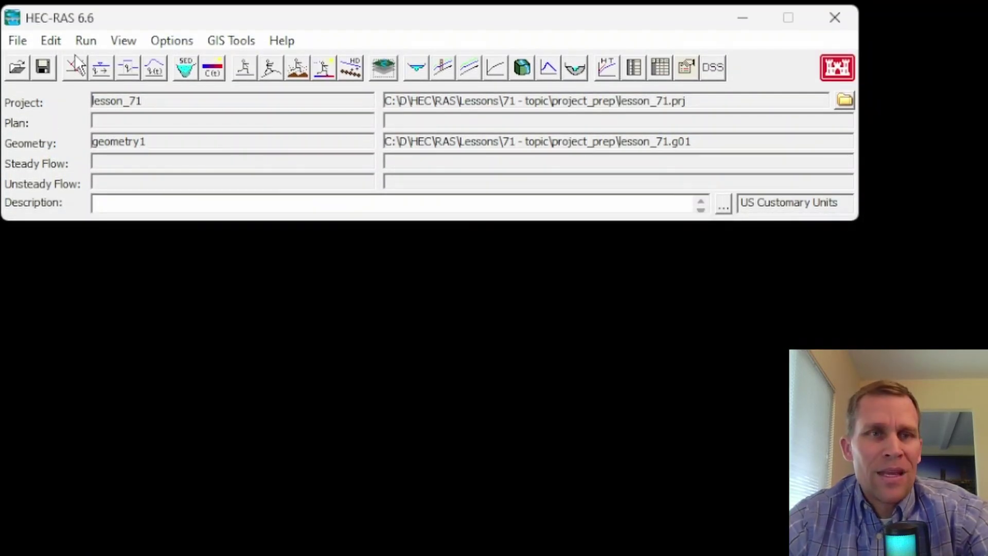
Open the Geometric Data editor and reload the geometry1 file
{"action": "left_click", "coordinate": [61, 41]}
{"action": "left_click", "coordinate": [77, 69]}
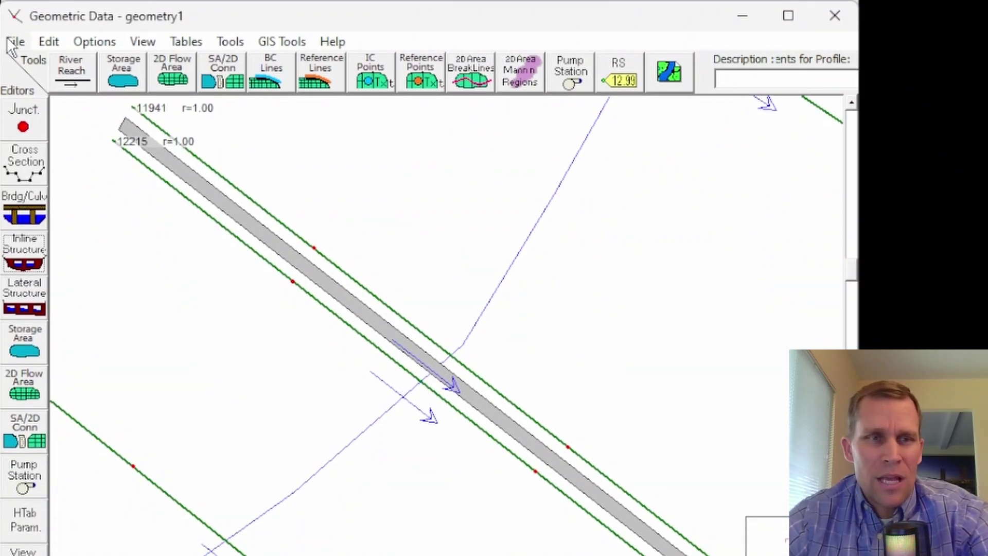
{"action": "left_click", "coordinate": [13, 43]}
{"action": "left_click", "coordinate": [48, 88]}
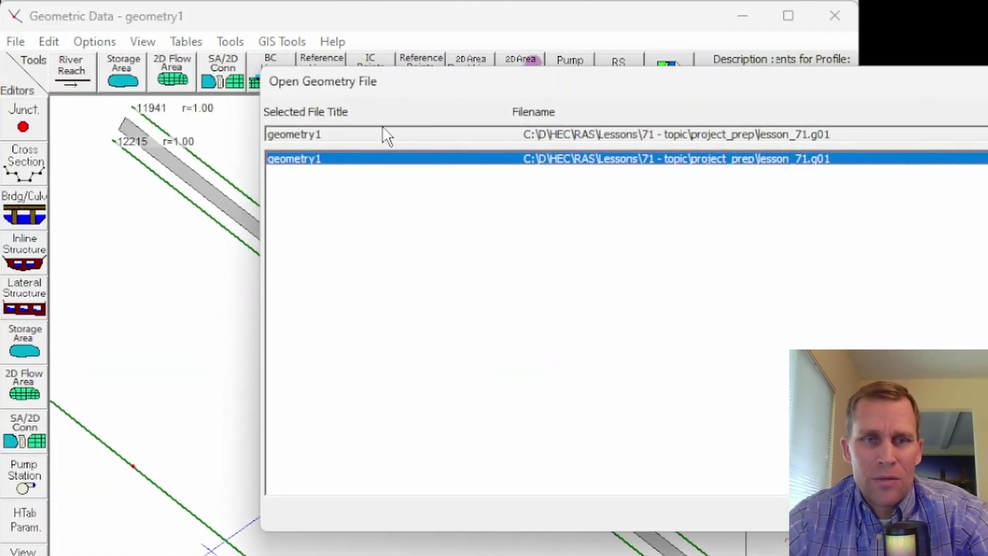
{"action": "key", "text": "Return"}
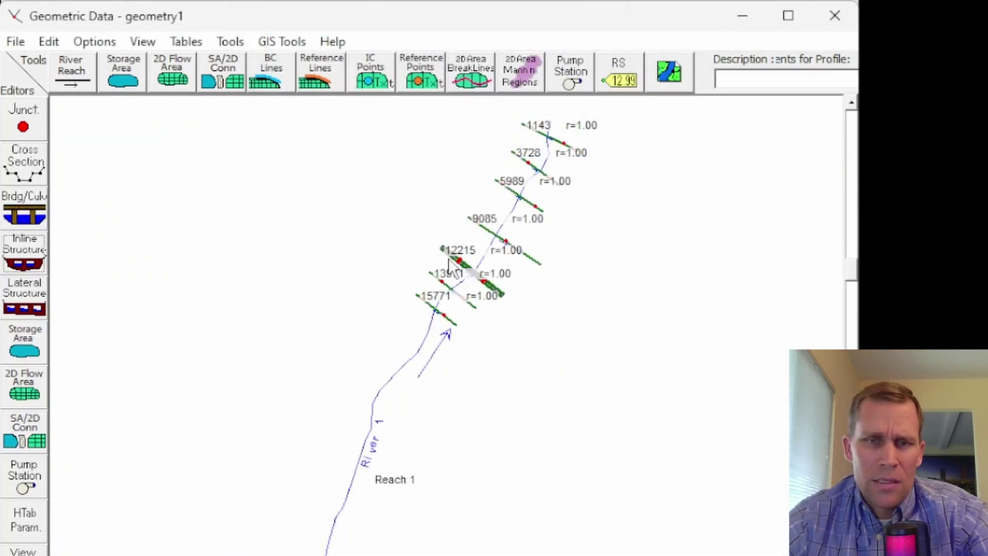
Open the inline structure data for IS3 at river station 12078 and bring its editor fully into view
{"action": "scroll", "coordinate": [472, 273], "scroll_direction": "up", "scroll_amount": 6}
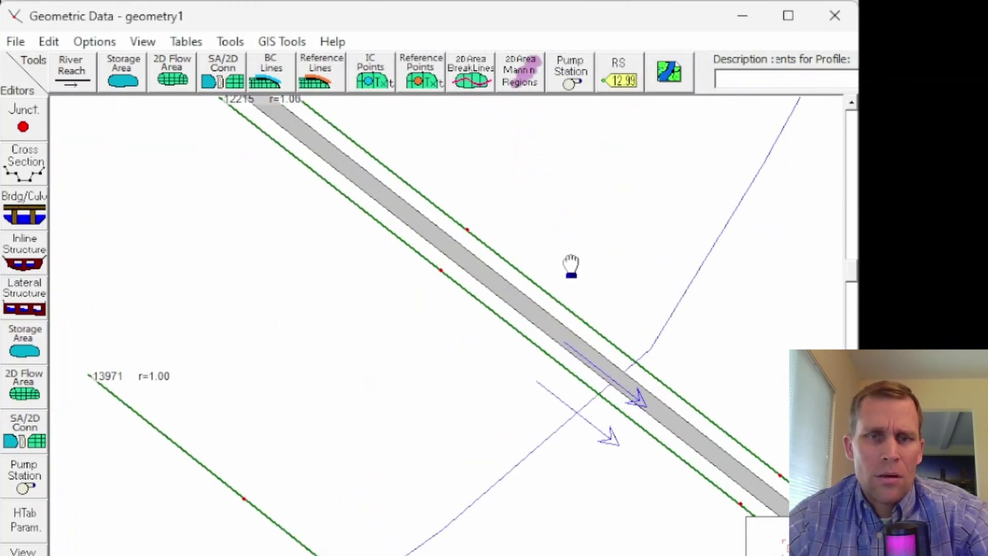
{"action": "scroll", "coordinate": [571, 264], "scroll_direction": "down", "scroll_amount": 2}
{"action": "left_click_drag", "start_coordinate": [586, 281], "coordinate": [529, 282]}
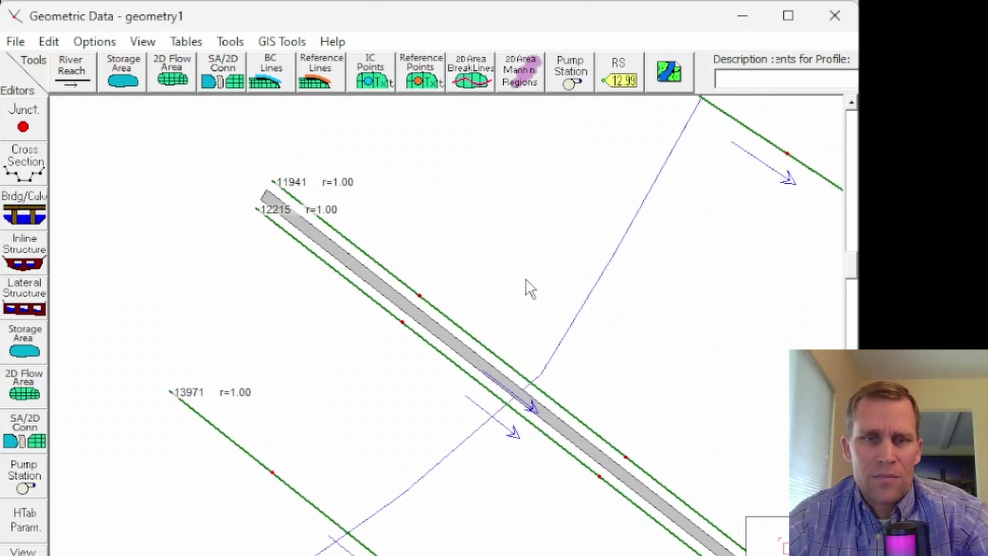
{"action": "left_click", "coordinate": [23, 252]}
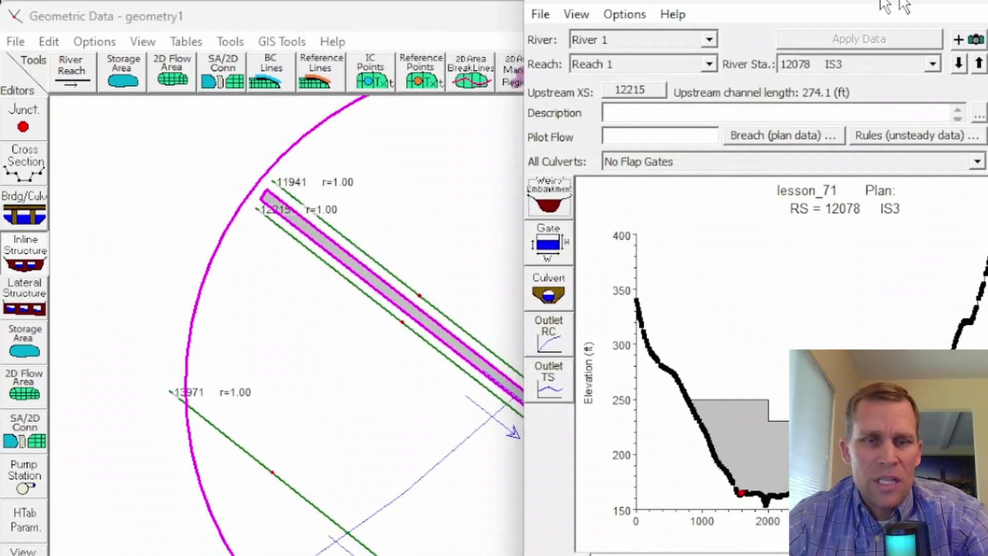
{"action": "left_click_drag", "start_coordinate": [900, 1], "coordinate": [986, 3]}
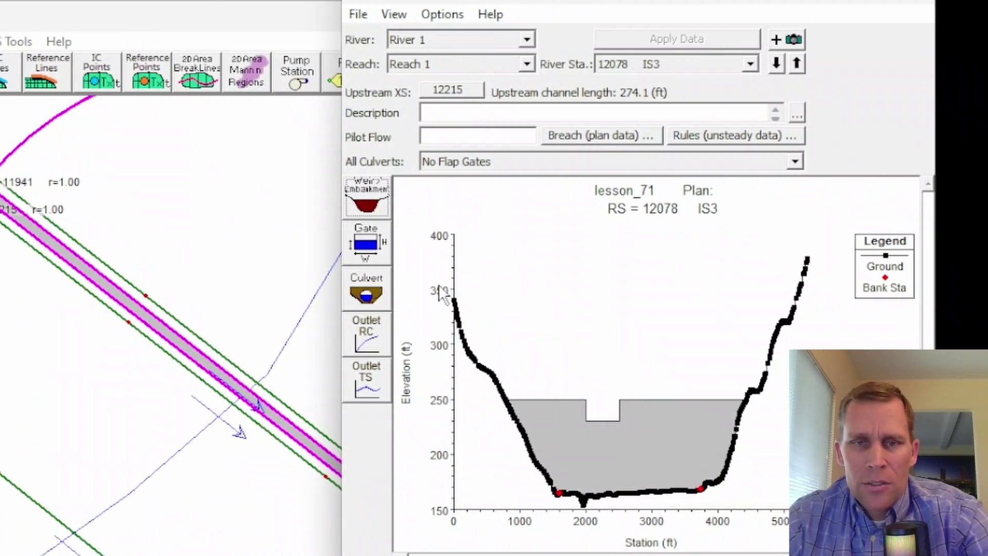
Open the inline gate data for IS3 and examine the unnamed gate group and its opening GIS coordinates
{"action": "left_click", "coordinate": [368, 243]}
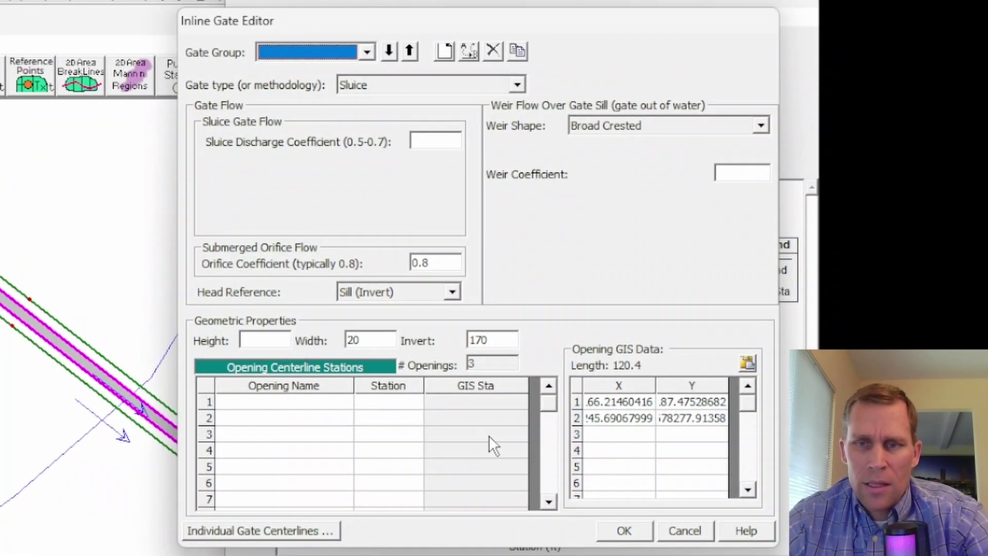
{"action": "left_click_drag", "start_coordinate": [630, 402], "coordinate": [681, 416]}
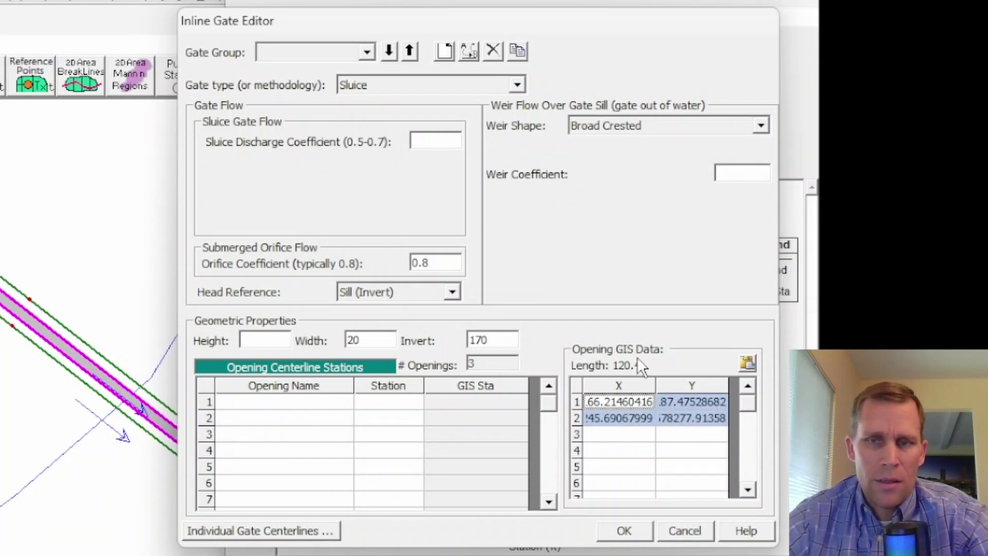
{"action": "left_click", "coordinate": [366, 52]}
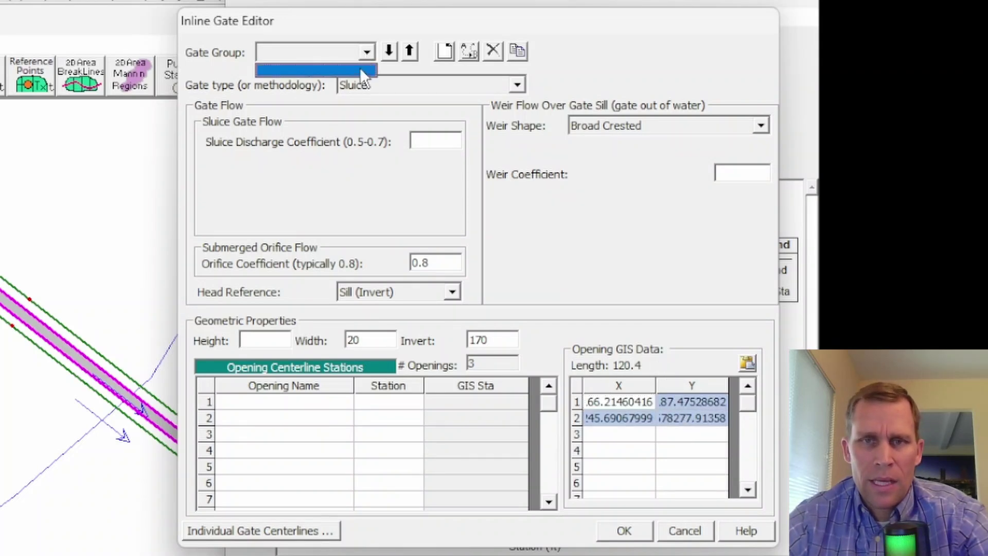
{"action": "left_click", "coordinate": [360, 70]}
{"action": "left_click", "coordinate": [389, 51]}
{"action": "left_click", "coordinate": [367, 51]}
{"action": "left_click", "coordinate": [328, 69]}
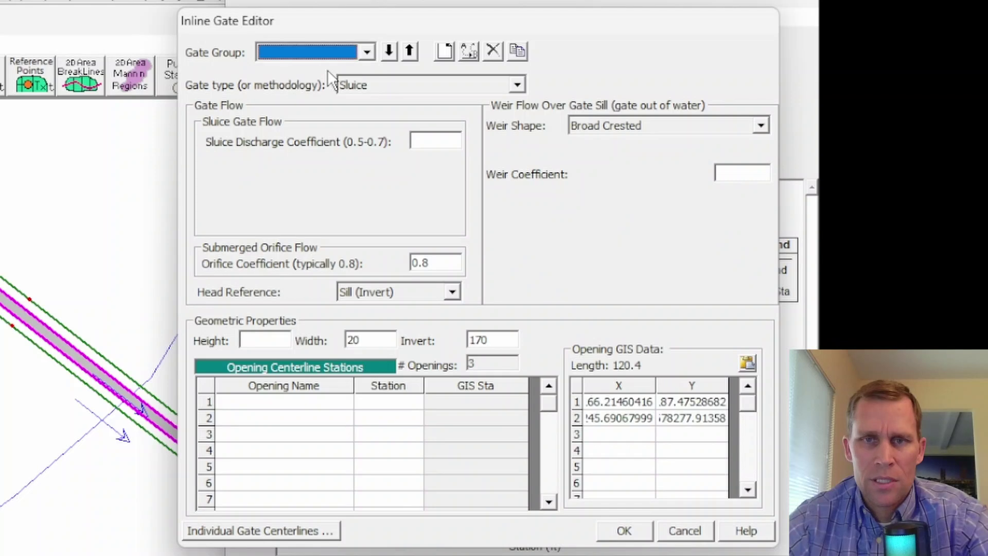
Rename the unnamed gate group as gg1 and check its opening GIS coordinates
{"action": "left_click", "coordinate": [465, 50]}
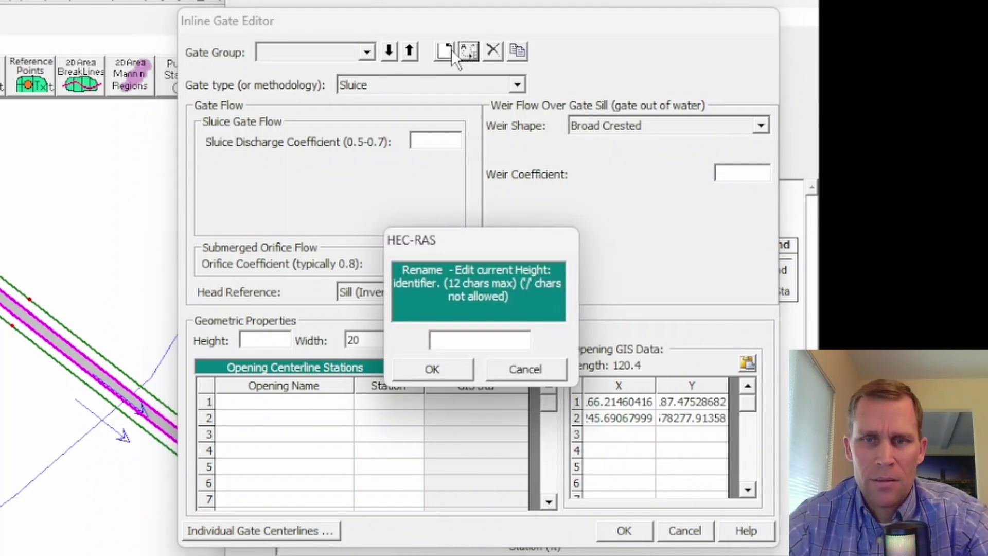
{"action": "type", "text": "gg1"}
{"action": "left_click", "coordinate": [423, 367]}
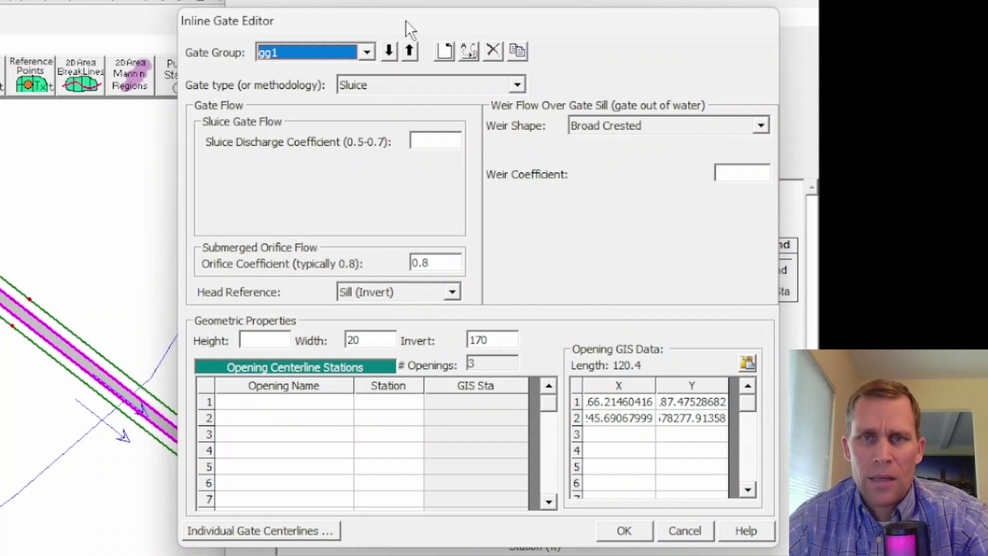
{"action": "left_click_drag", "start_coordinate": [418, 21], "coordinate": [463, 24]}
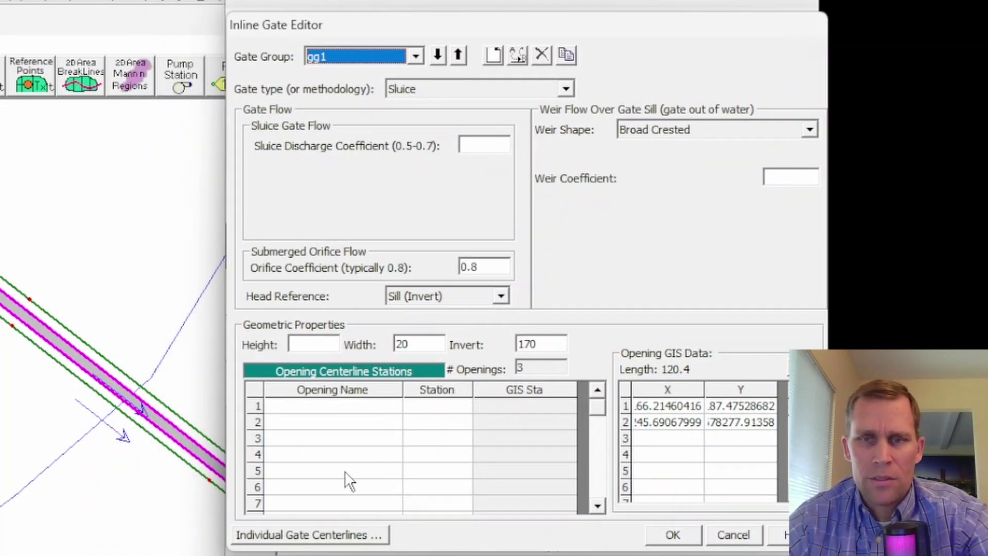
{"action": "left_click_drag", "start_coordinate": [674, 406], "coordinate": [736, 424]}
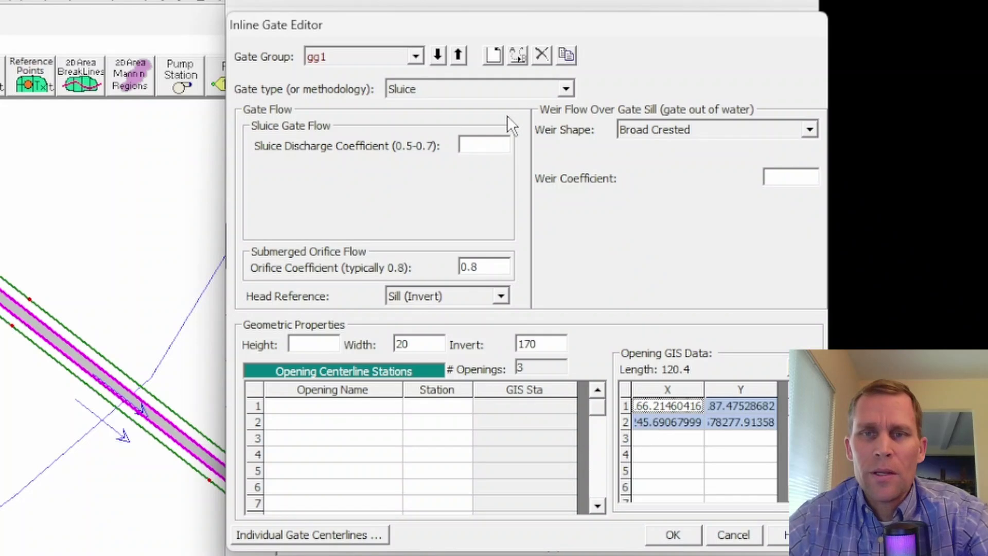
Replace gate group gg1 with Gate #1: sluice coefficient 0.5, height 15, width 70, invert 200, openings g1, g2, g3 at stations 2000, 2100, 2200
{"action": "left_click", "coordinate": [543, 54]}
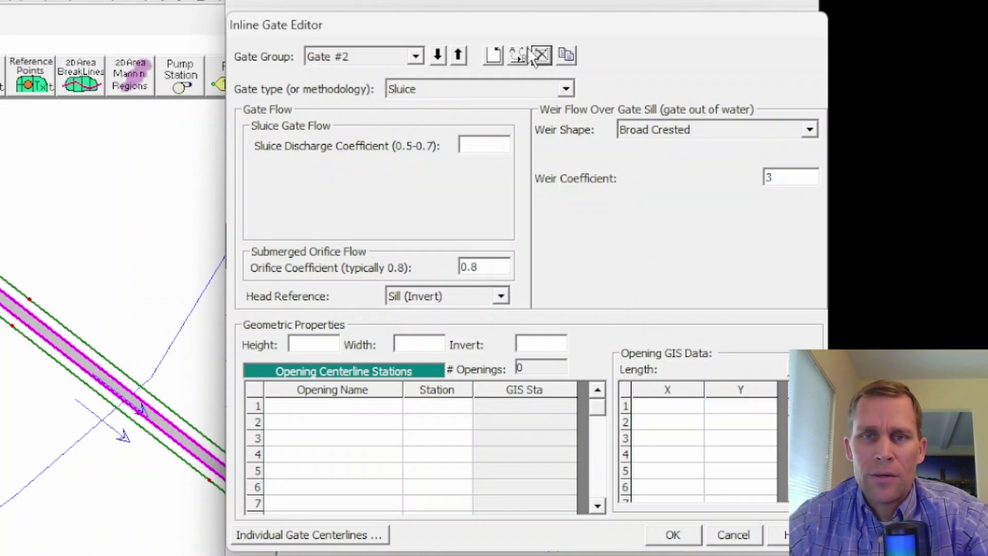
{"action": "left_click", "coordinate": [544, 55]}
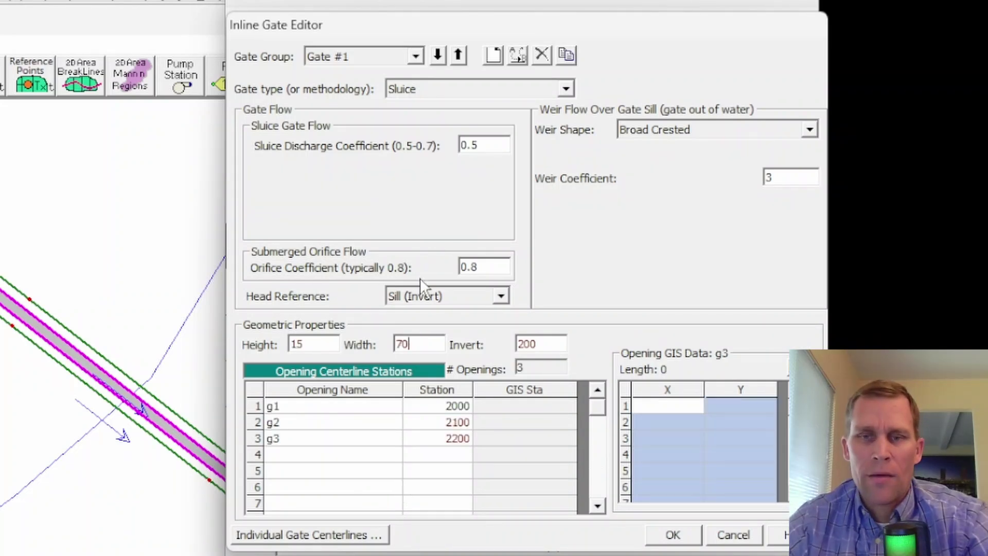
{"action": "left_click", "coordinate": [375, 438]}
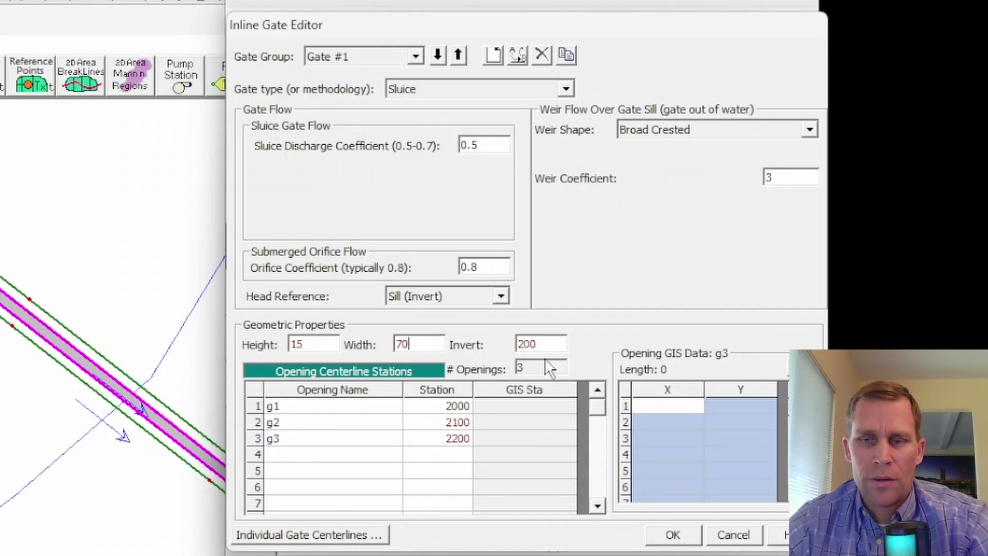
{"action": "left_click", "coordinate": [672, 535]}
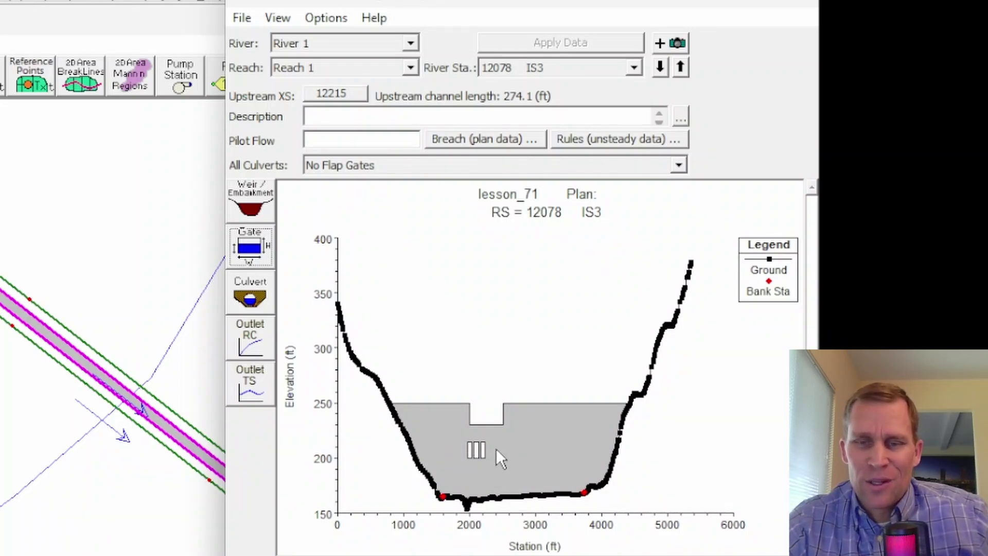
Inspect the gates on the IS3 plot, close its editor, save the geometry data and close the Geometric Data editor
{"action": "right_click", "coordinate": [441, 356]}
{"action": "left_click", "coordinate": [486, 370]}
{"action": "left_click_drag", "start_coordinate": [413, 380], "coordinate": [520, 481]}
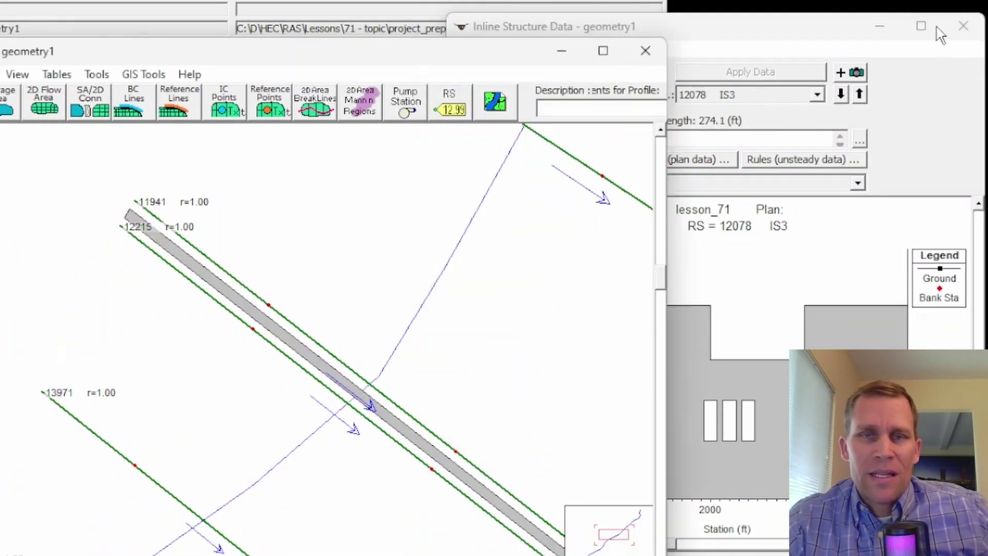
{"action": "left_click", "coordinate": [20, 170]}
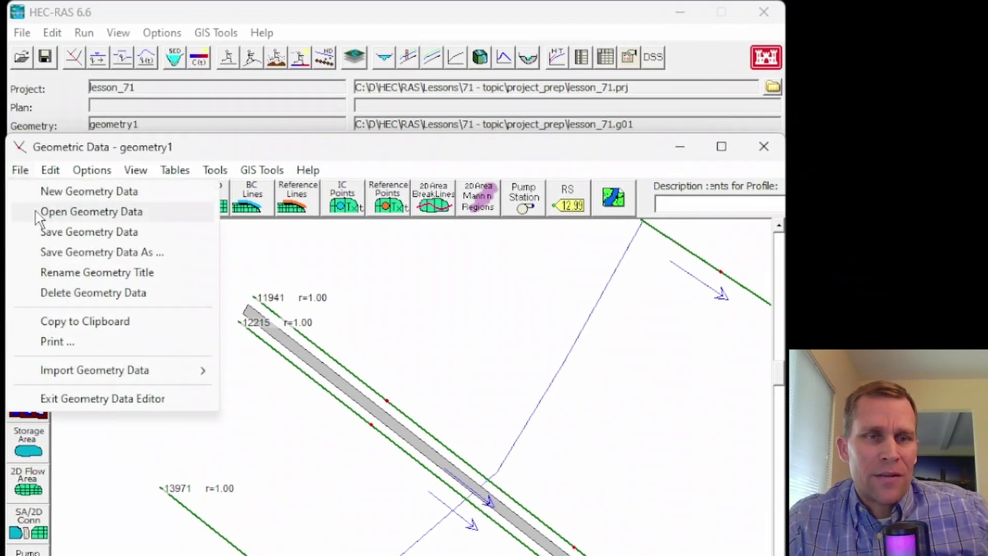
{"action": "left_click", "coordinate": [83, 233]}
{"action": "left_click", "coordinate": [763, 147]}
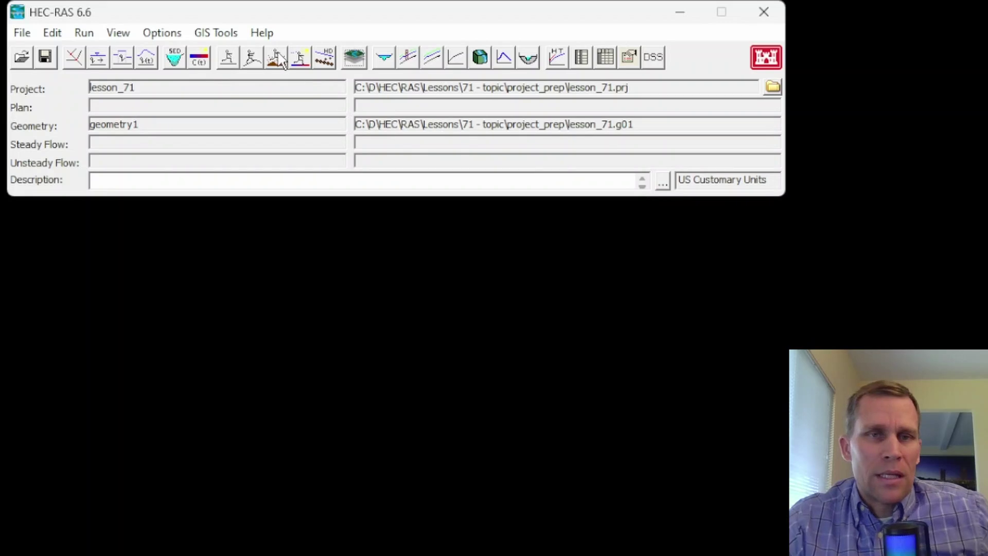
Open RAS Mapper, start editing the Inline Structures layer of geometry1, and plot the inline structure data of IS3
{"action": "left_click", "coordinate": [349, 57]}
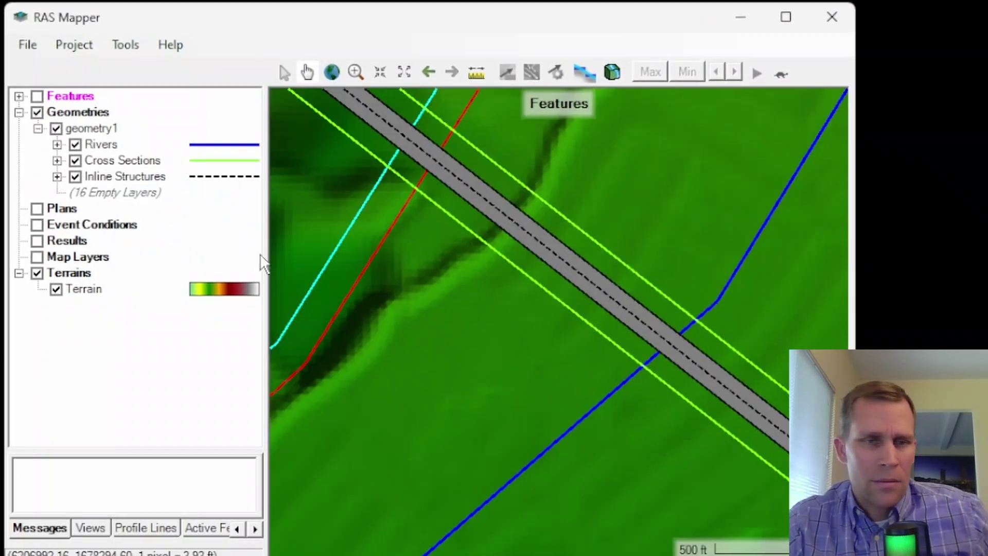
{"action": "double_click", "coordinate": [123, 176]}
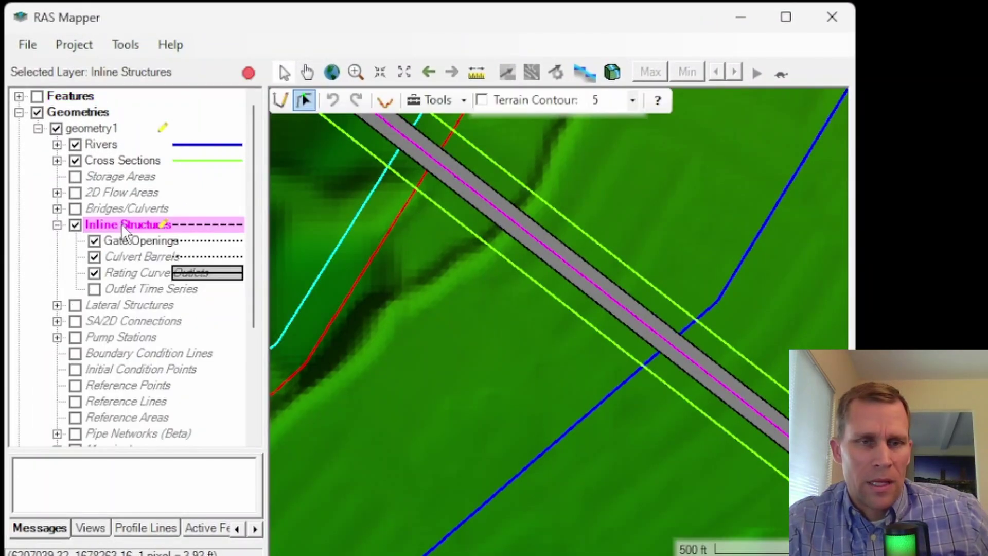
{"action": "left_click", "coordinate": [562, 246]}
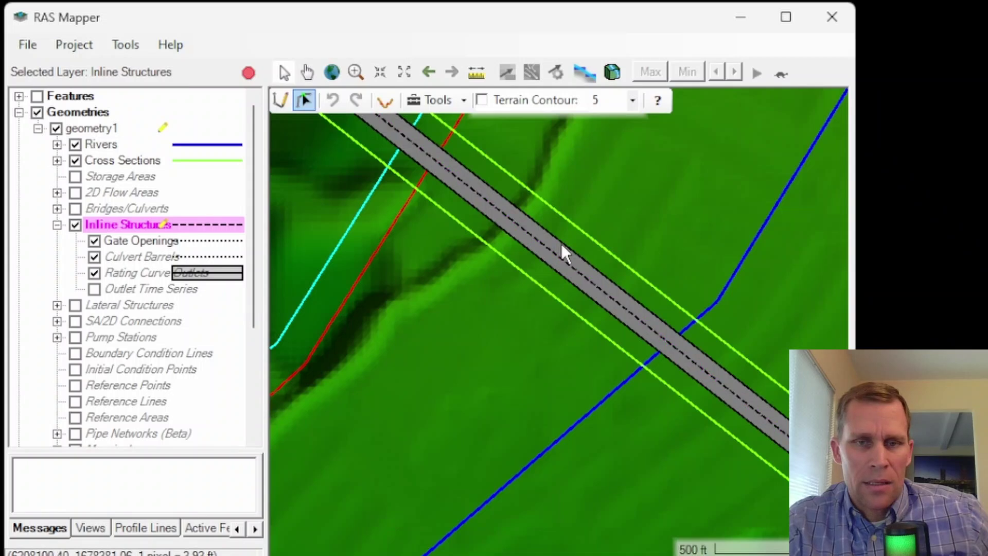
{"action": "right_click", "coordinate": [573, 278]}
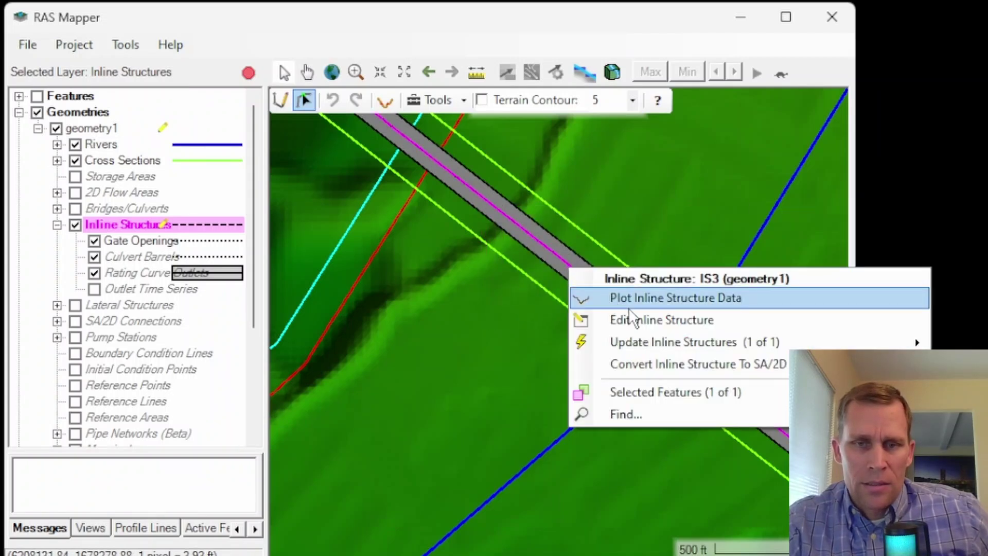
{"action": "left_click", "coordinate": [638, 297]}
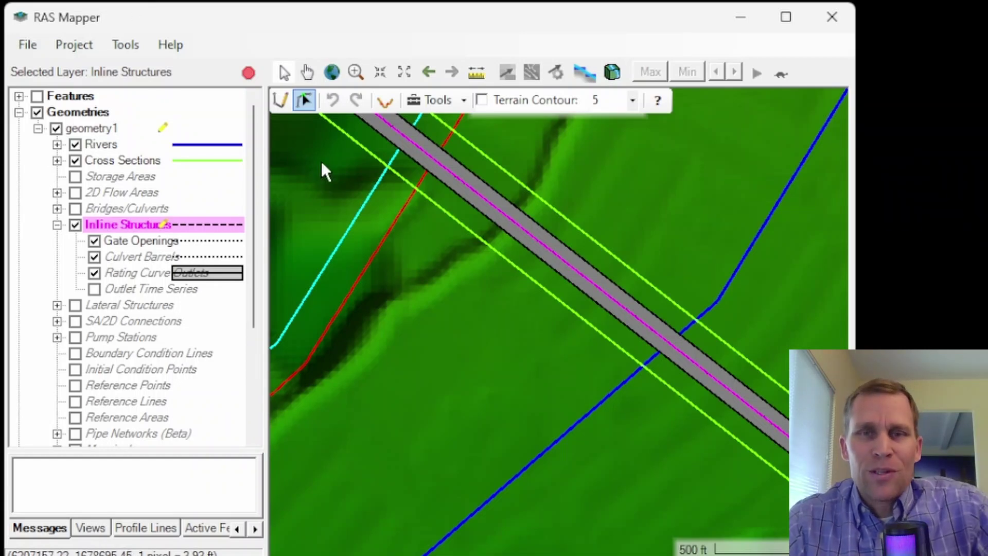
Switch to the HEC-RAS Mapper User's Manual in the browser and read the Lateral Structures page, including where its data must be completed
{"action": "scroll", "coordinate": [432, 222], "scroll_direction": "down", "scroll_amount": 3}
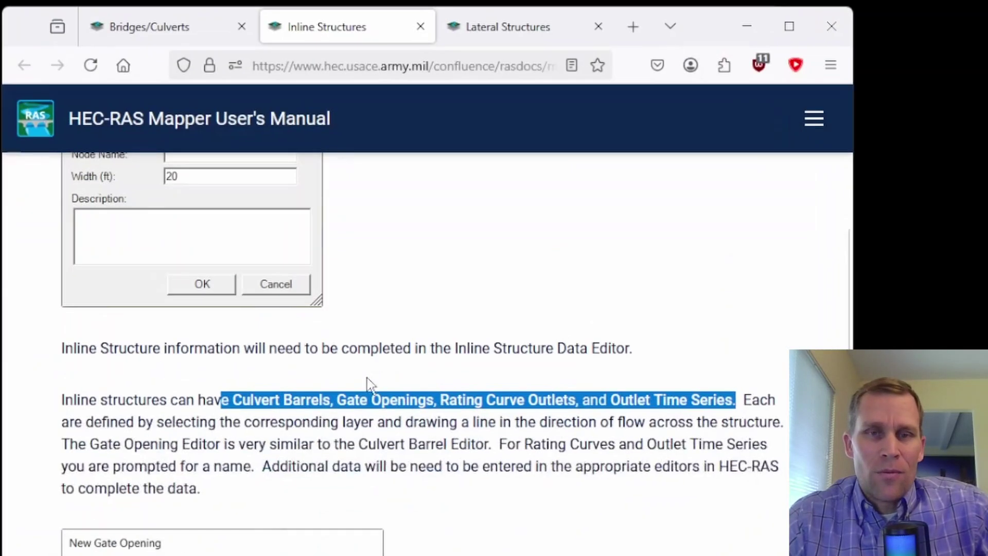
{"action": "left_click", "coordinate": [497, 27]}
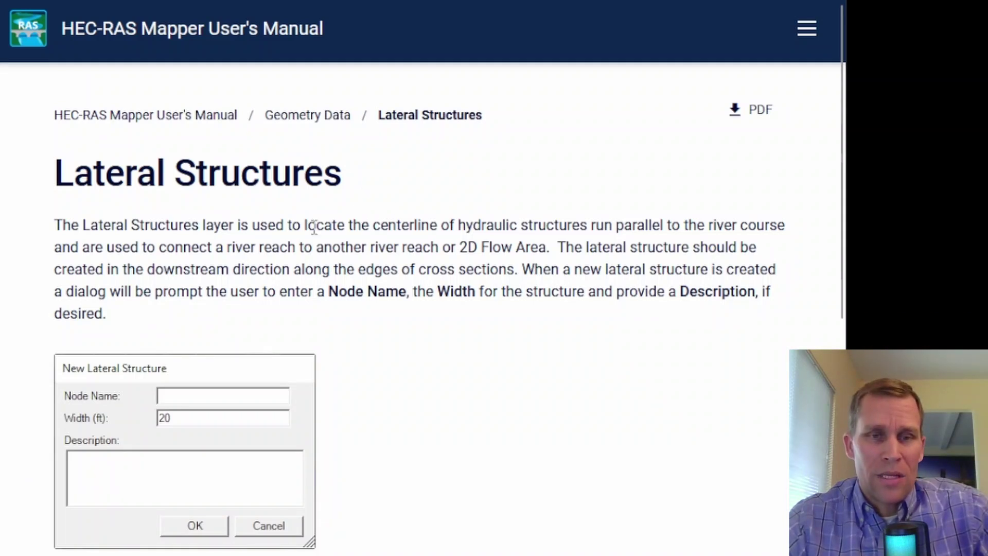
{"action": "left_click_drag", "start_coordinate": [273, 224], "coordinate": [325, 291]}
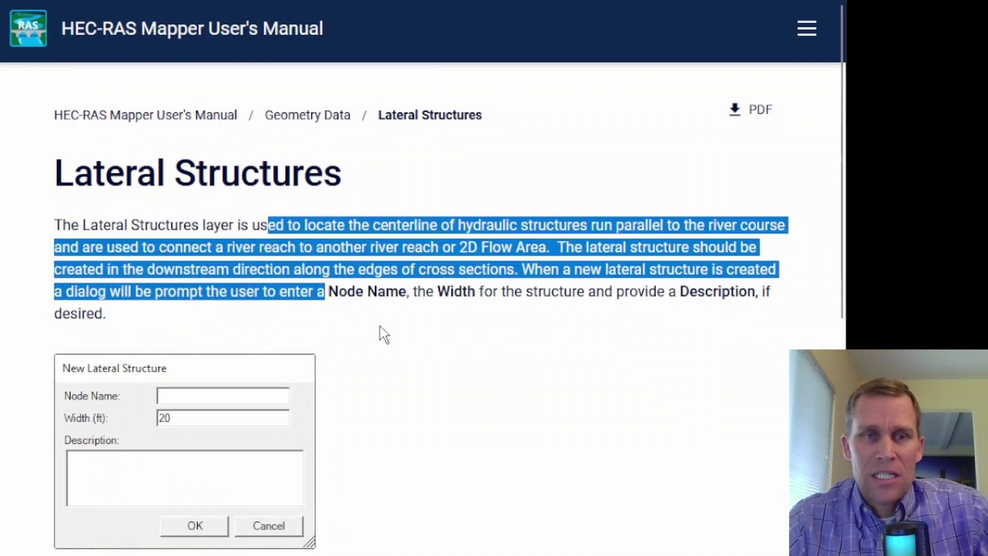
{"action": "scroll", "coordinate": [394, 335], "scroll_direction": "down", "scroll_amount": 9}
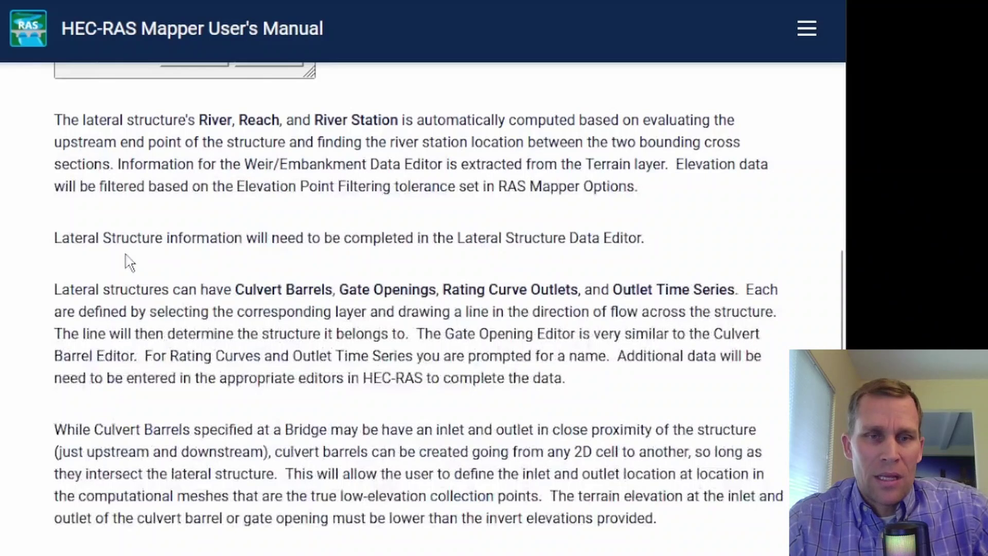
{"action": "left_click_drag", "start_coordinate": [130, 237], "coordinate": [639, 240]}
{"action": "left_click", "coordinate": [531, 264]}
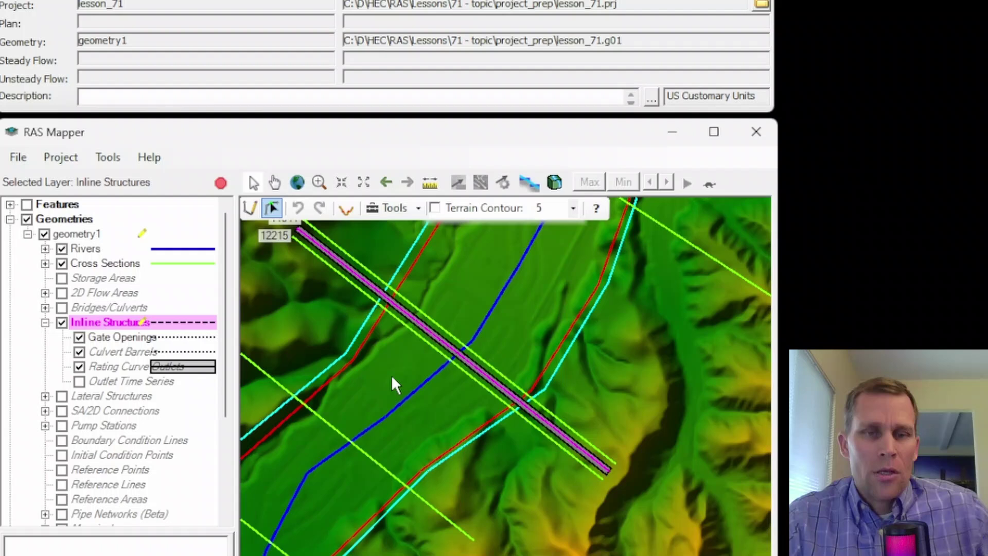
Draw a lateral structure about 500 ft long between cross sections 13971 and 12215, heading downstream, and name it LS5 with a 100 ft width
{"action": "left_click_drag", "start_coordinate": [393, 386], "coordinate": [508, 435]}
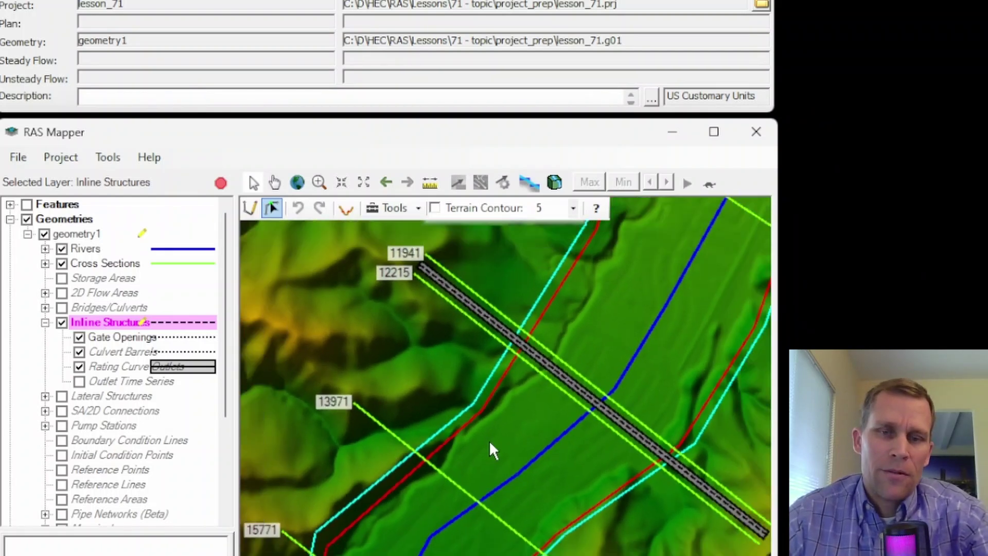
{"action": "scroll", "coordinate": [490, 442], "scroll_direction": "up", "scroll_amount": 1}
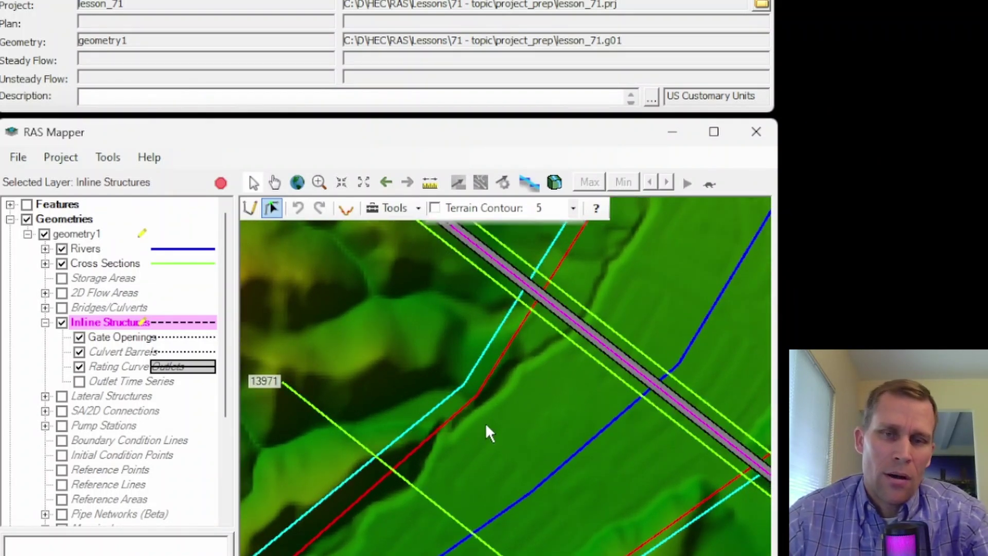
{"action": "left_click", "coordinate": [110, 397]}
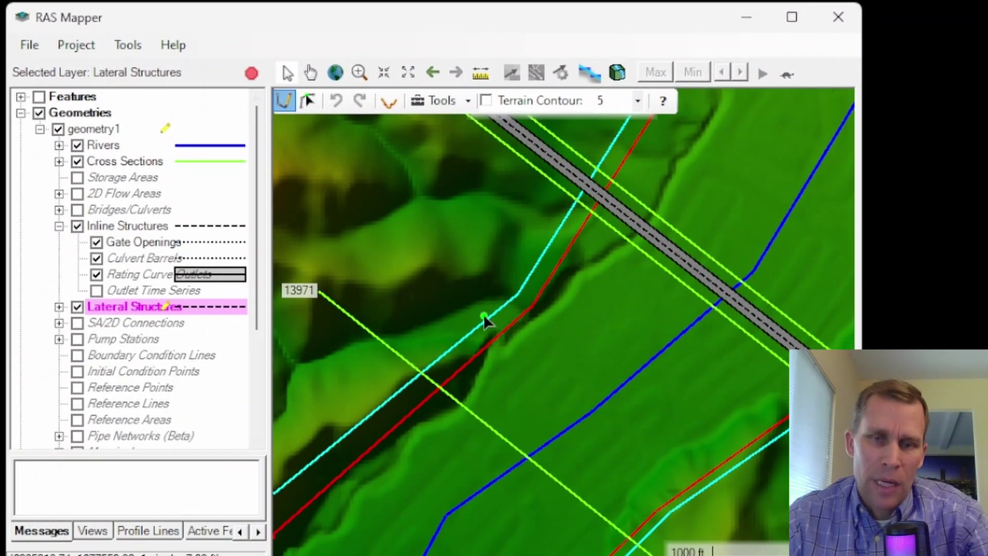
{"action": "left_click", "coordinate": [503, 388]}
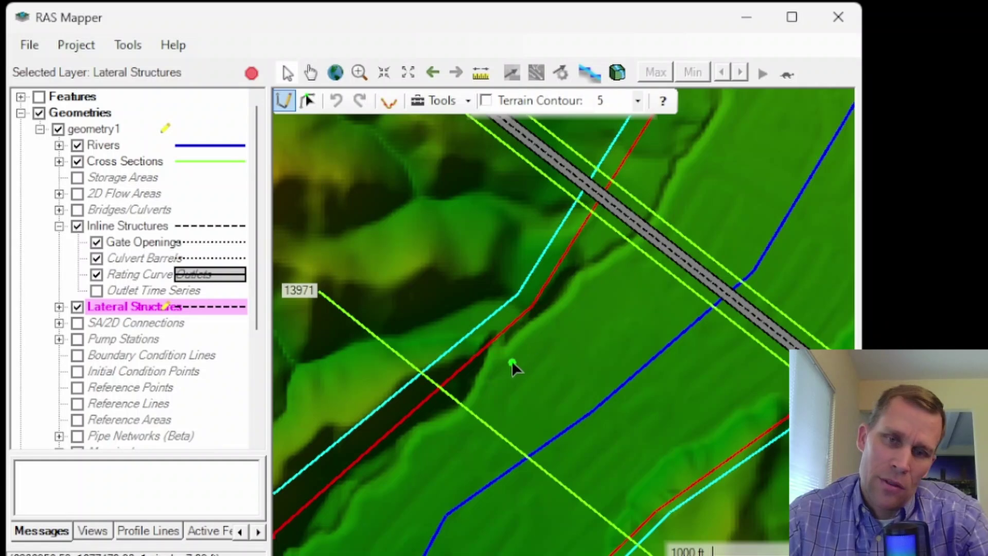
{"action": "left_click", "coordinate": [557, 307]}
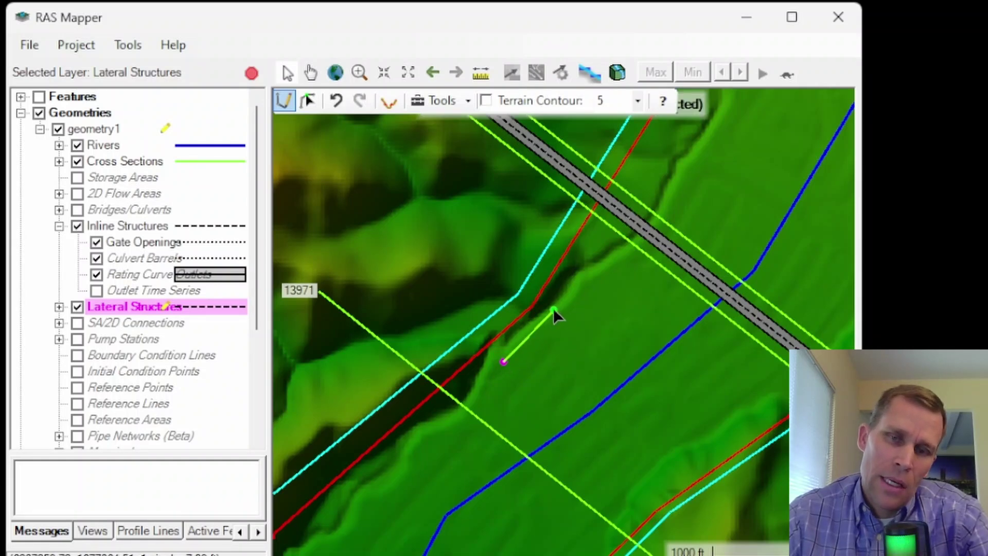
{"action": "double_click", "coordinate": [553, 307]}
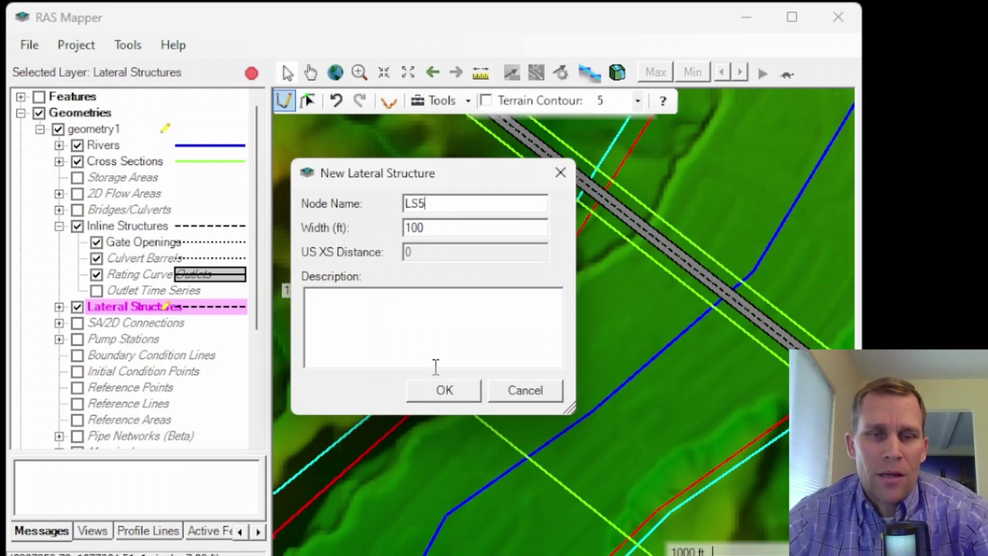
{"action": "left_click_drag", "start_coordinate": [453, 227], "coordinate": [359, 229]}
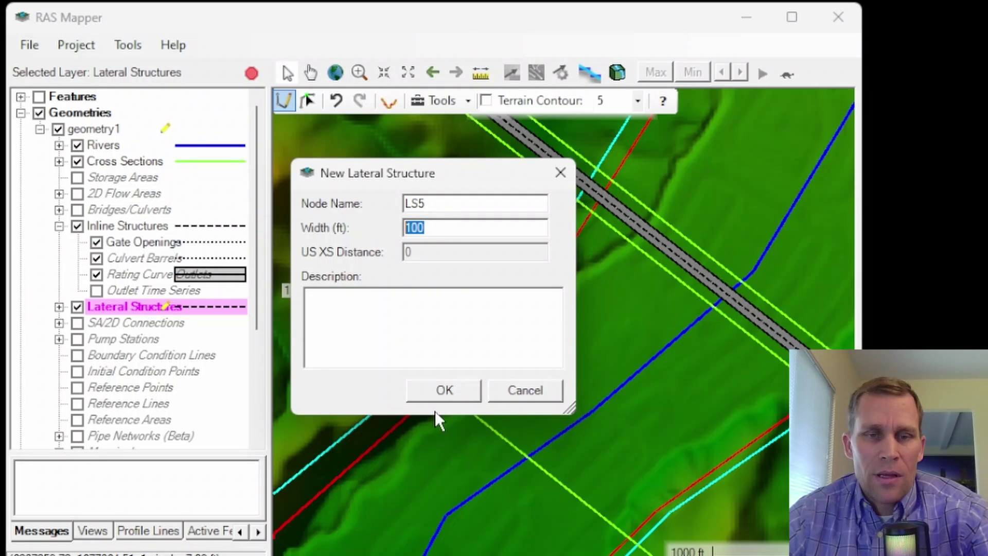
{"action": "left_click", "coordinate": [441, 389]}
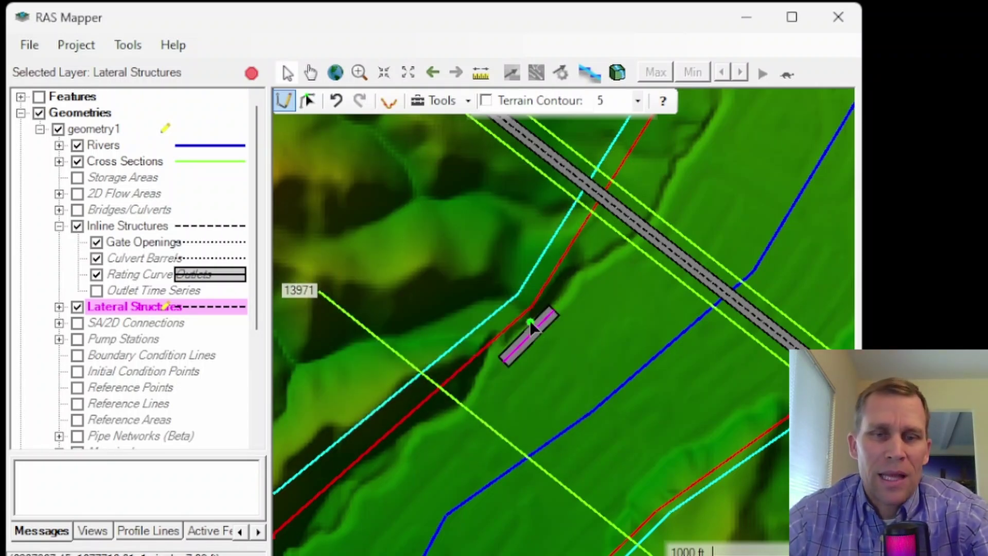
Stop editing geometry1, saving the edits, and open the lateral structure data for LS5 from the Geometric Data editor
{"action": "left_click", "coordinate": [251, 75]}
{"action": "left_click", "coordinate": [677, 286]}
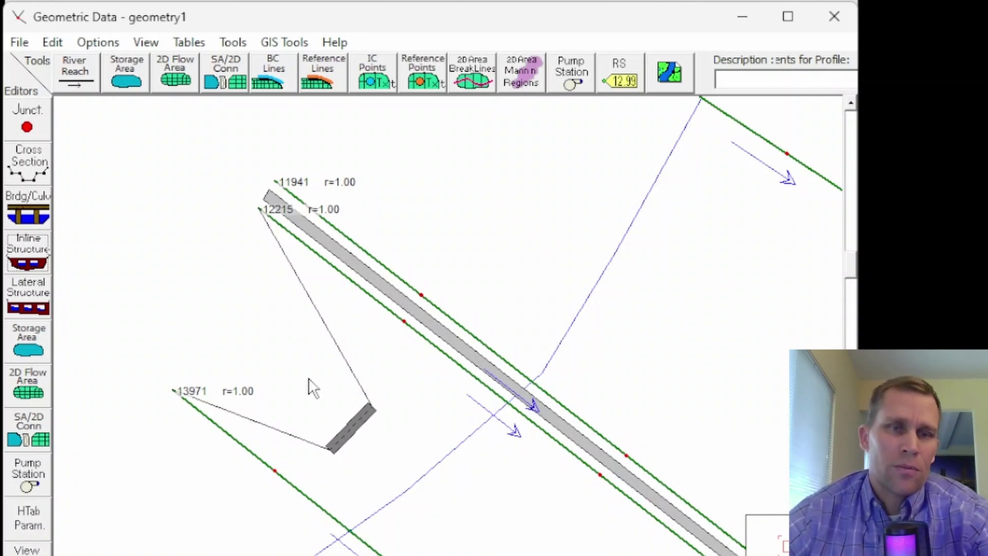
{"action": "left_click", "coordinate": [37, 309]}
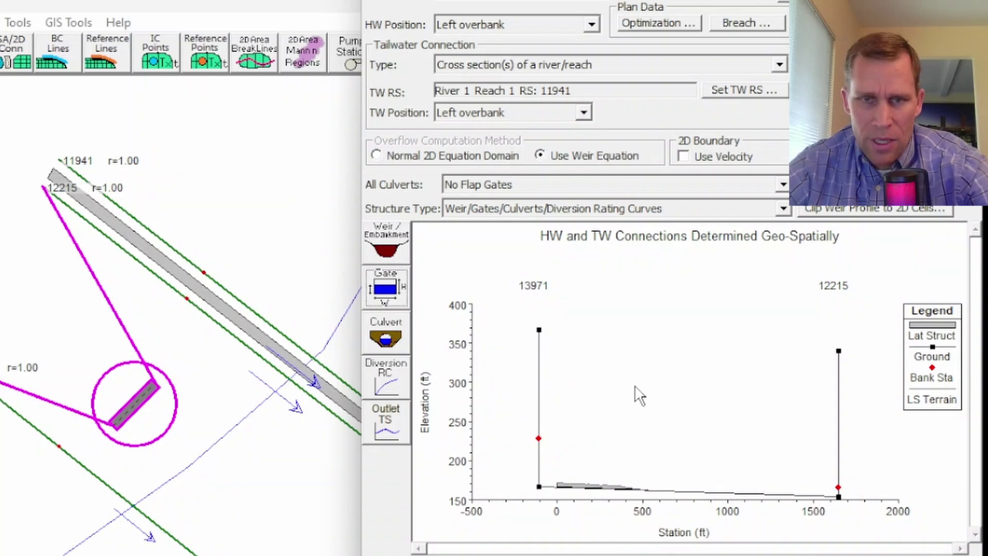
Replace the LS5 weir embankment table with station 0 at elevation 300 and station 500 at elevation 280
{"action": "left_click", "coordinate": [402, 253]}
{"action": "left_click_drag", "start_coordinate": [290, 195], "coordinate": [300, 476]}
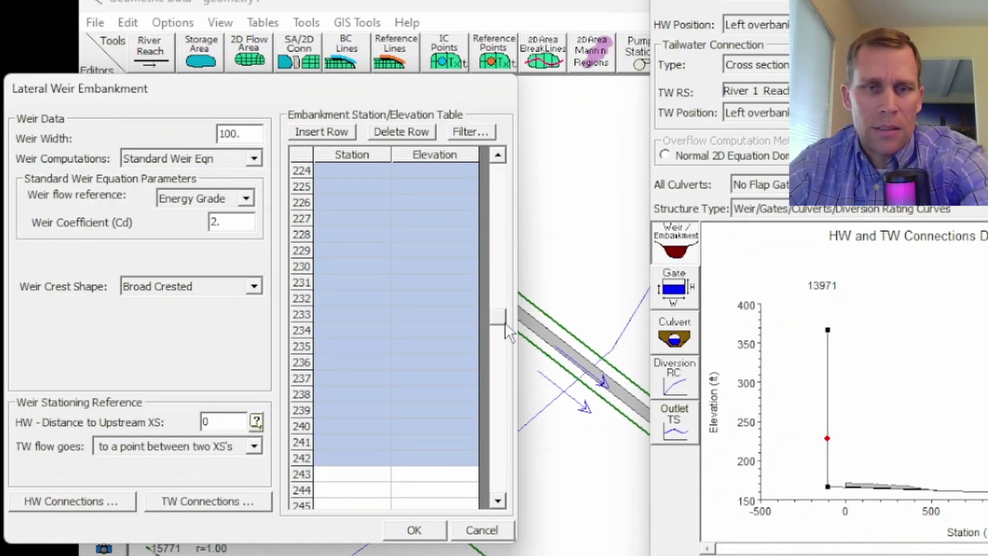
{"action": "left_click_drag", "start_coordinate": [505, 322], "coordinate": [498, 171]}
{"action": "left_click", "coordinate": [354, 170]}
{"action": "type", "text": "0"}
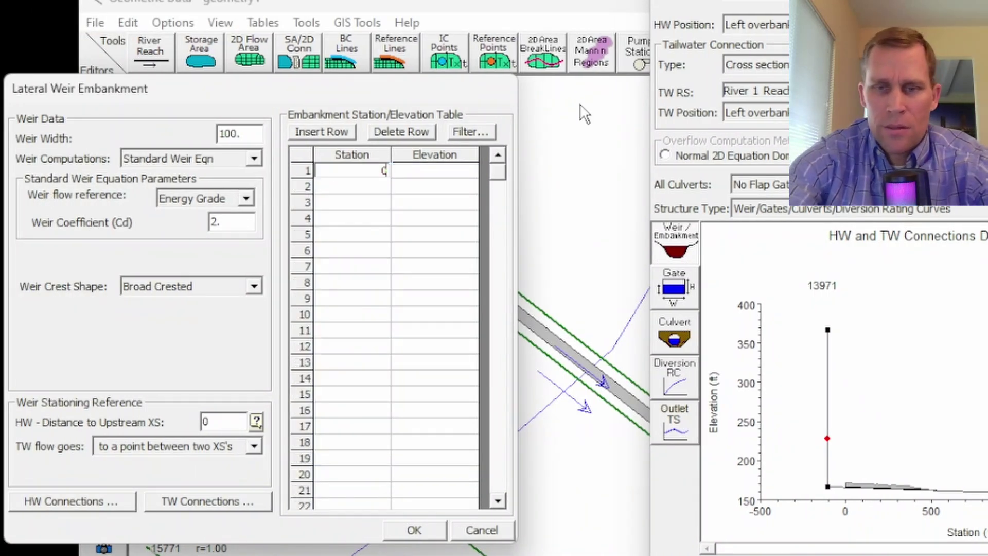
{"action": "key", "text": "Tab"}
{"action": "type", "text": "300"}
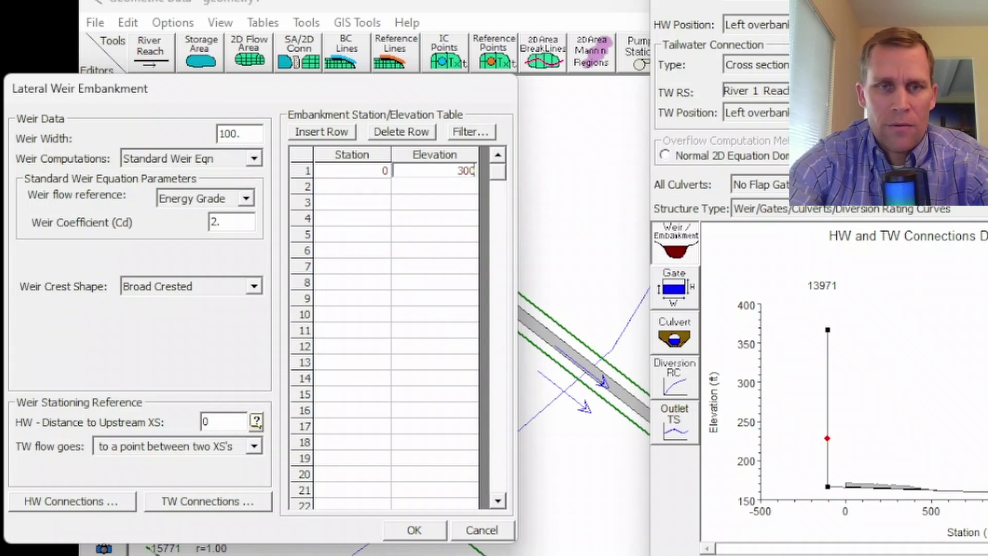
{"action": "key", "text": "Tab"}
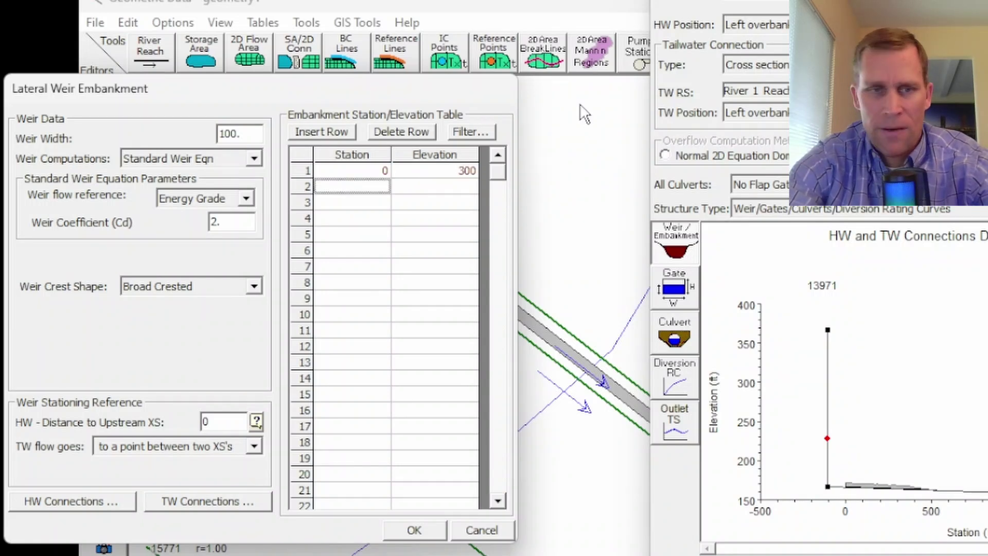
{"action": "type", "text": "500"}
{"action": "key", "text": "Tab"}
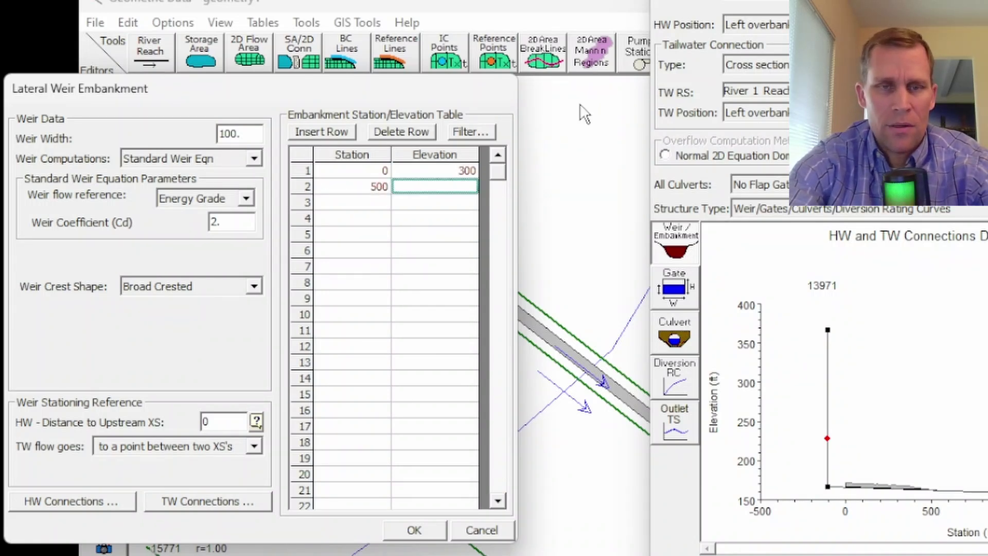
{"action": "type", "text": "3"}
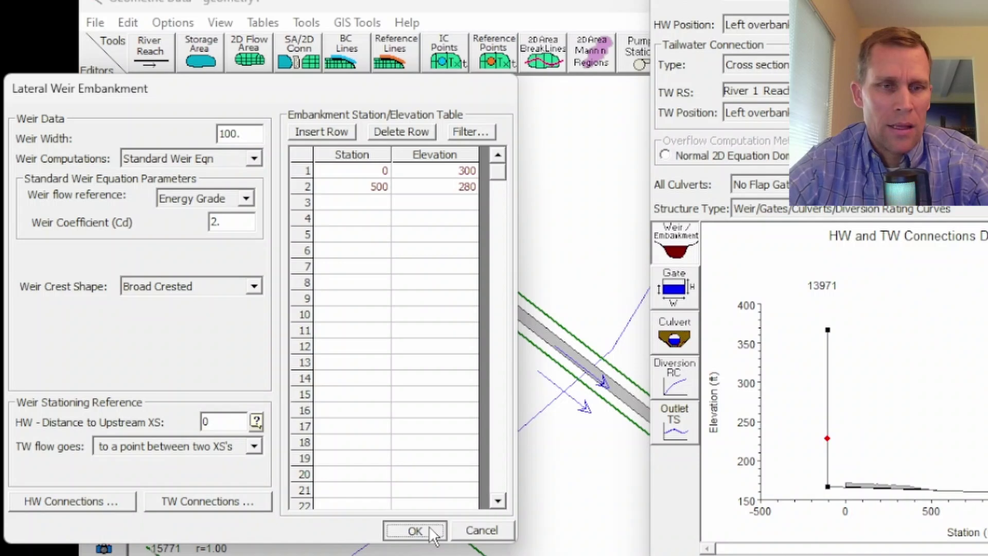
{"action": "left_click", "coordinate": [415, 530]}
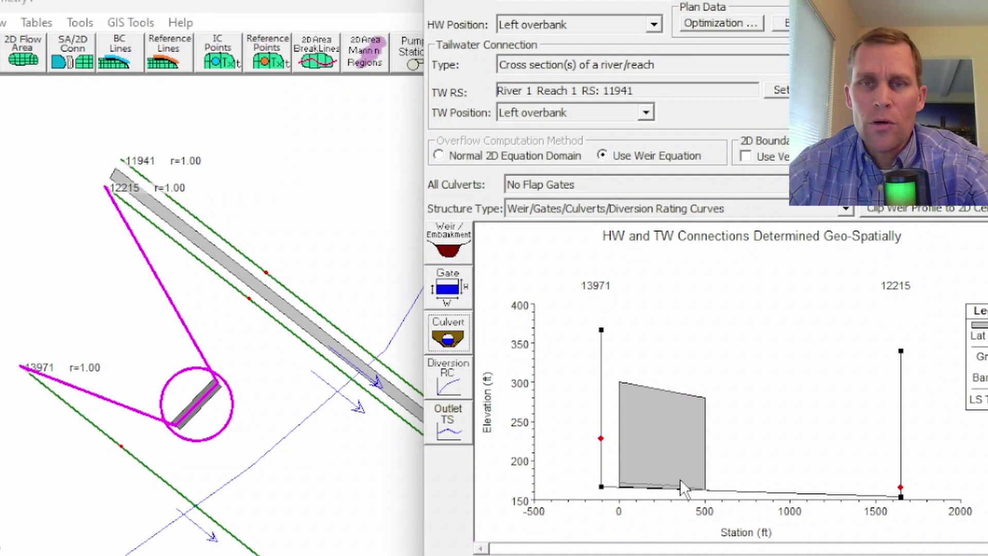
Add a circular concrete pipe culvert: diameter 12, length 120, entrance loss 0.5, Manning's n 0.013, inverts 175 and 174, barrels b1–b3 at stations 200, 220, 240
{"action": "left_click", "coordinate": [450, 336]}
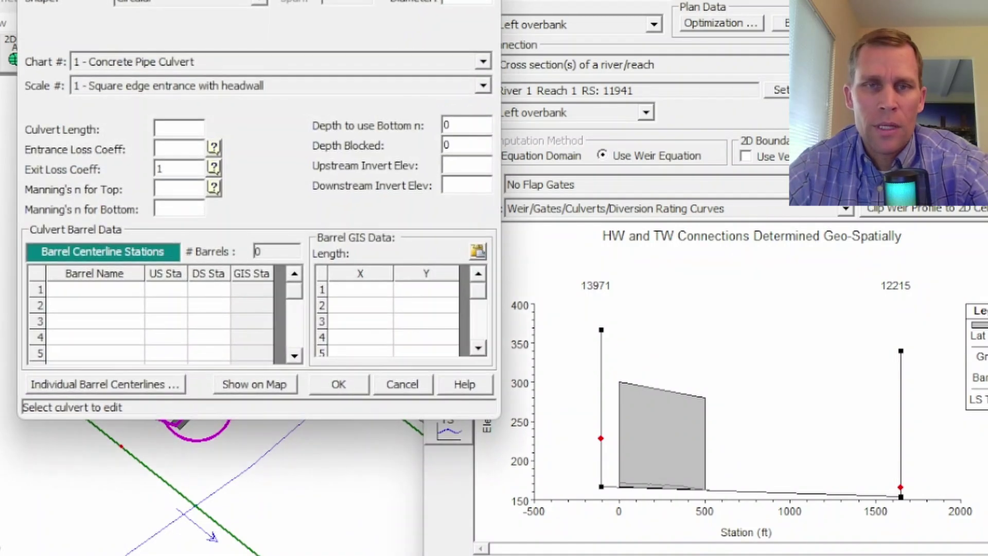
{"action": "left_click_drag", "start_coordinate": [231, 1], "coordinate": [961, 1]}
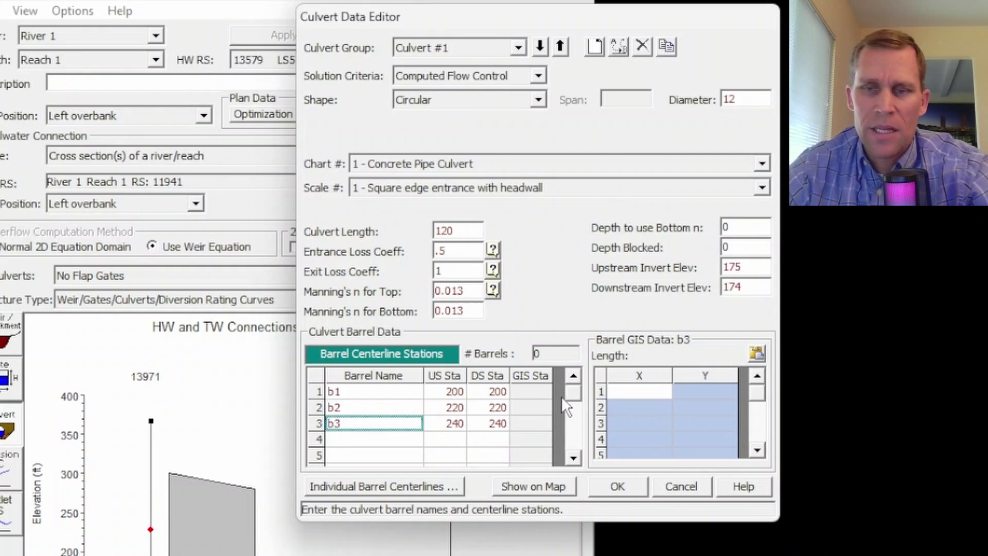
{"action": "left_click", "coordinate": [612, 489]}
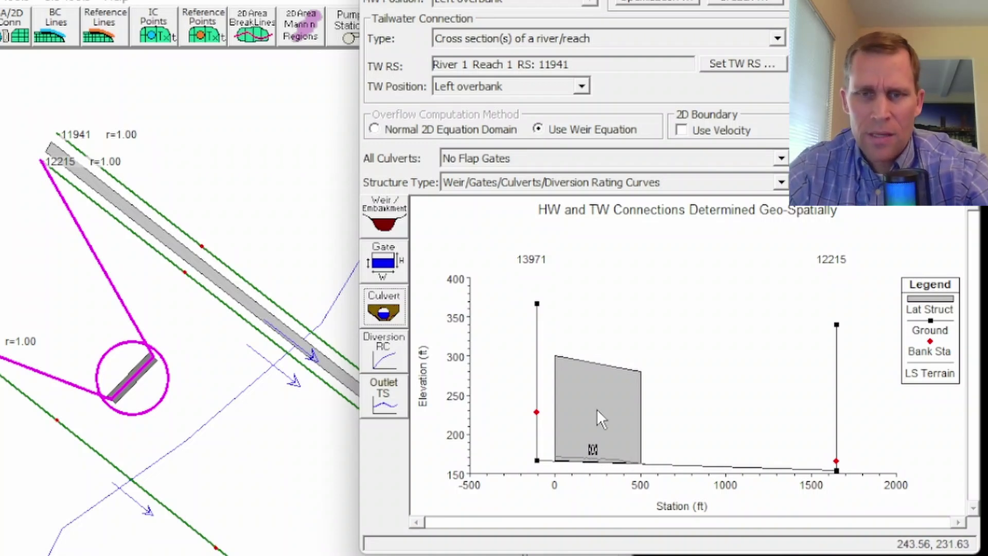
{"action": "right_click", "coordinate": [570, 295]}
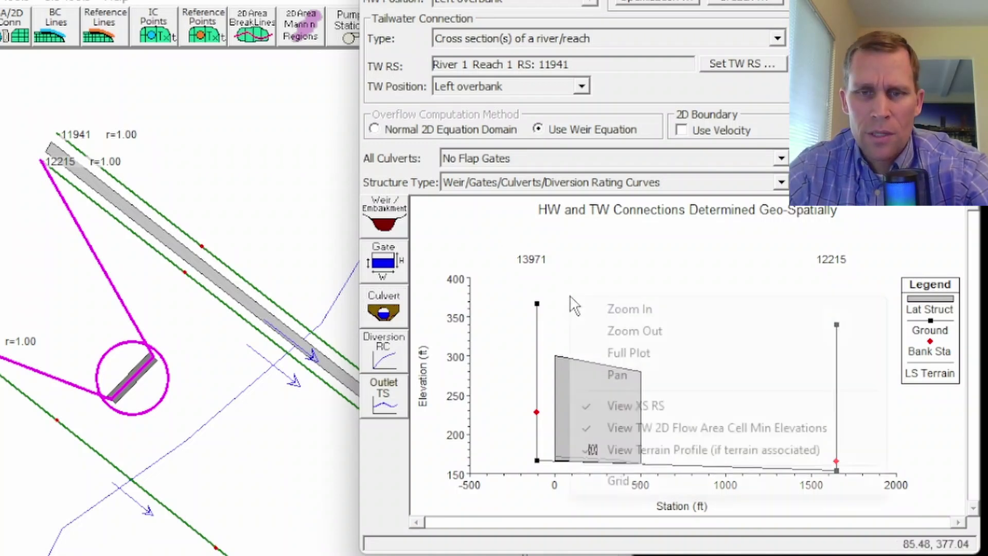
{"action": "left_click", "coordinate": [619, 311]}
{"action": "left_click_drag", "start_coordinate": [513, 391], "coordinate": [698, 499]}
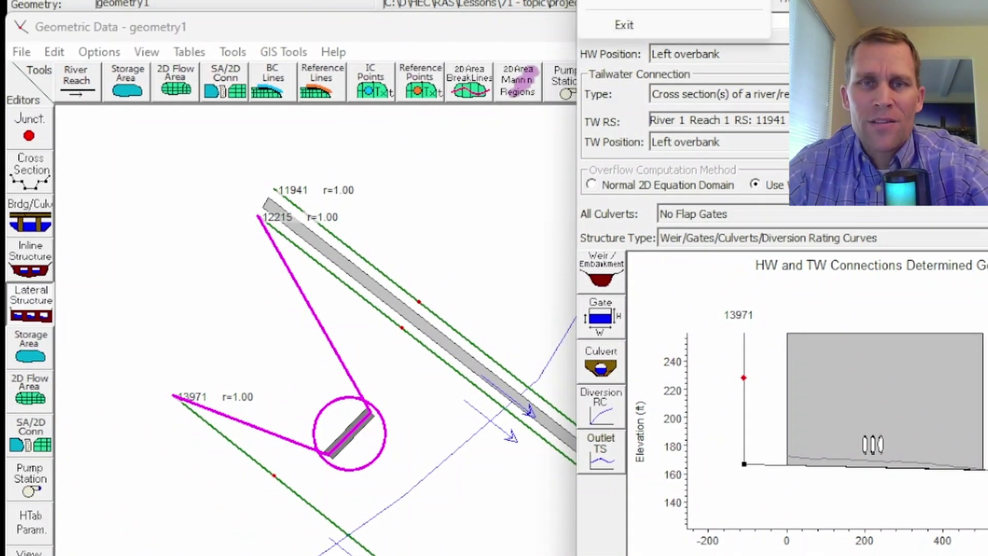
Exit the lateral structure editor and save the geometry data of geometry1
{"action": "left_click", "coordinate": [624, 25]}
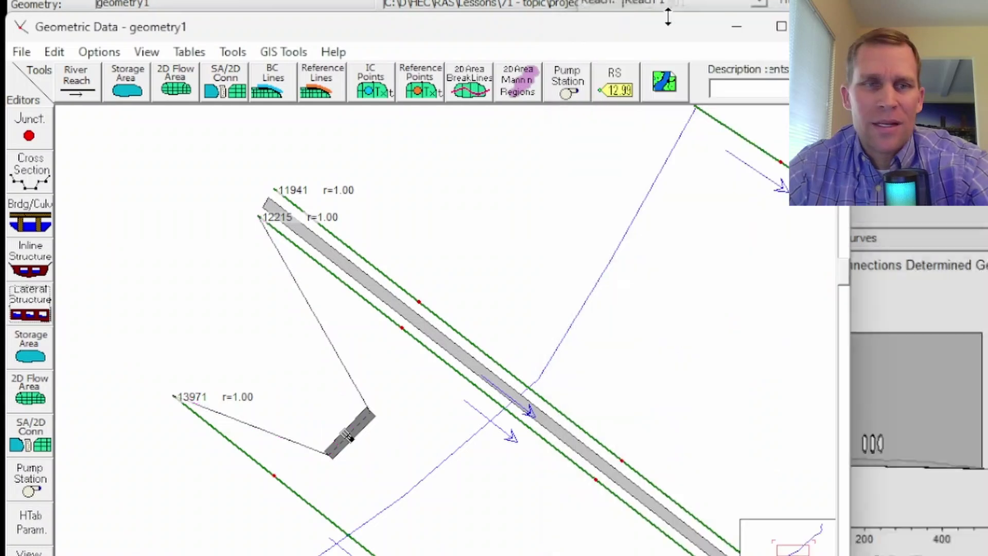
{"action": "left_click", "coordinate": [22, 51]}
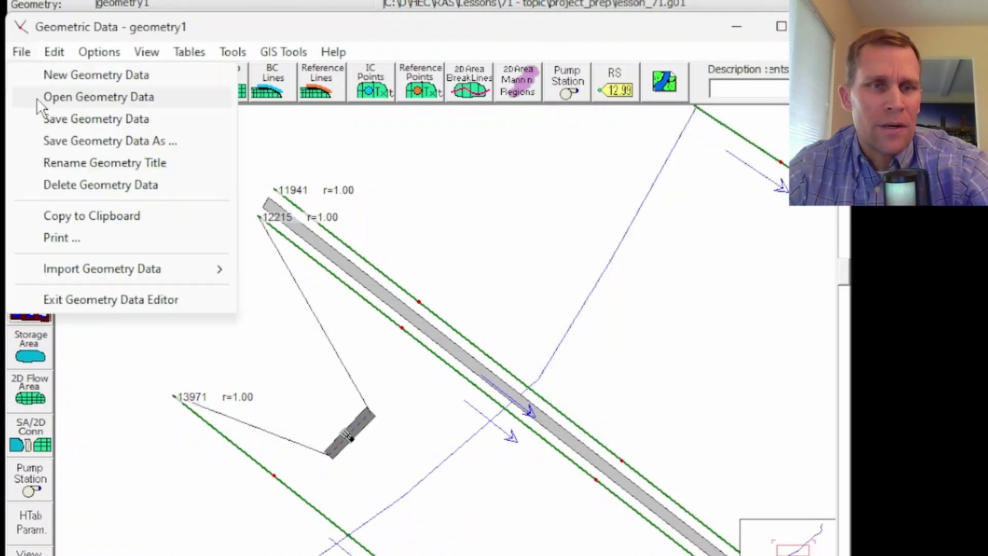
{"action": "left_click", "coordinate": [83, 119]}
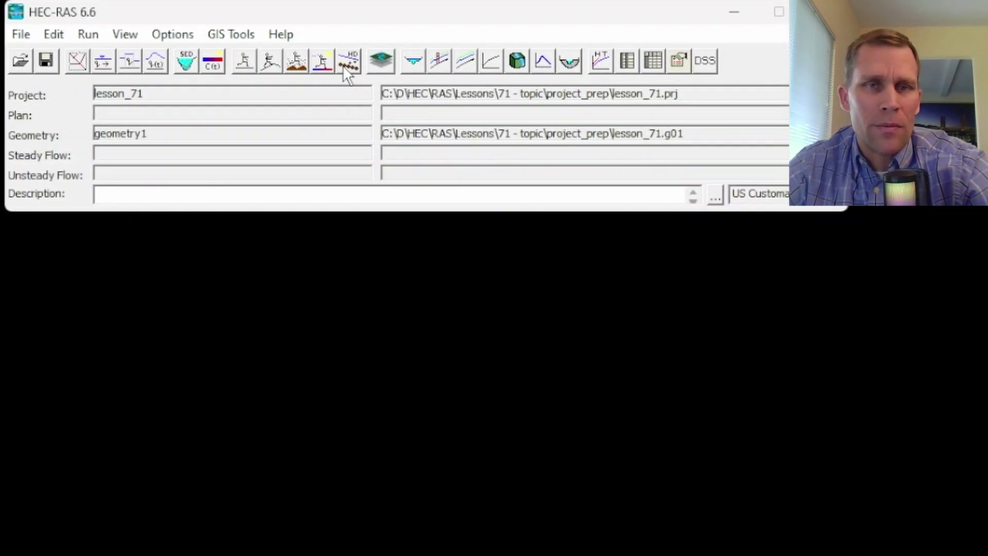
Switch to RAS Mapper and display the Culvert Barrels layer under geometry1's Lateral Structures
{"action": "left_click", "coordinate": [382, 7]}
{"action": "scroll", "coordinate": [529, 503], "scroll_direction": "up", "scroll_amount": 4}
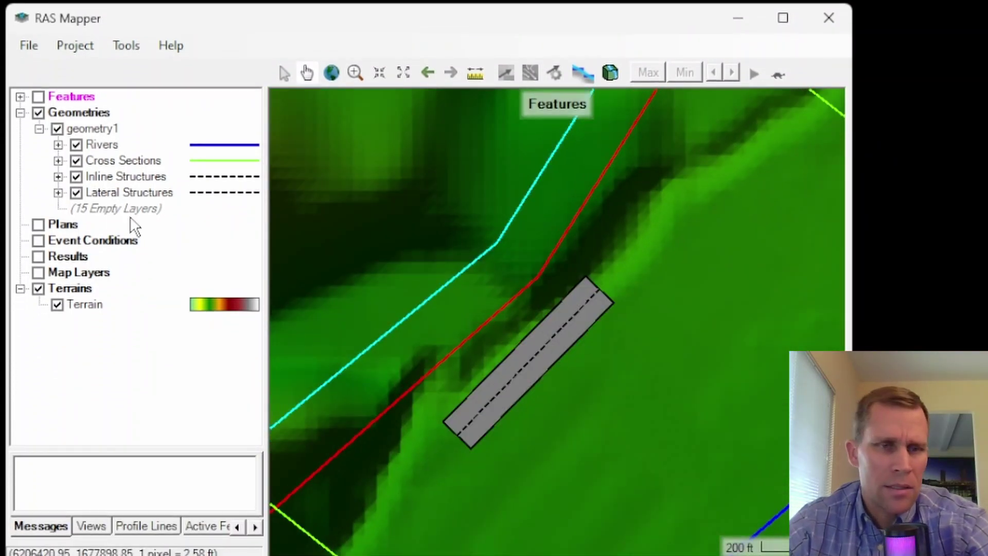
{"action": "left_click", "coordinate": [59, 192]}
{"action": "left_click", "coordinate": [123, 225]}
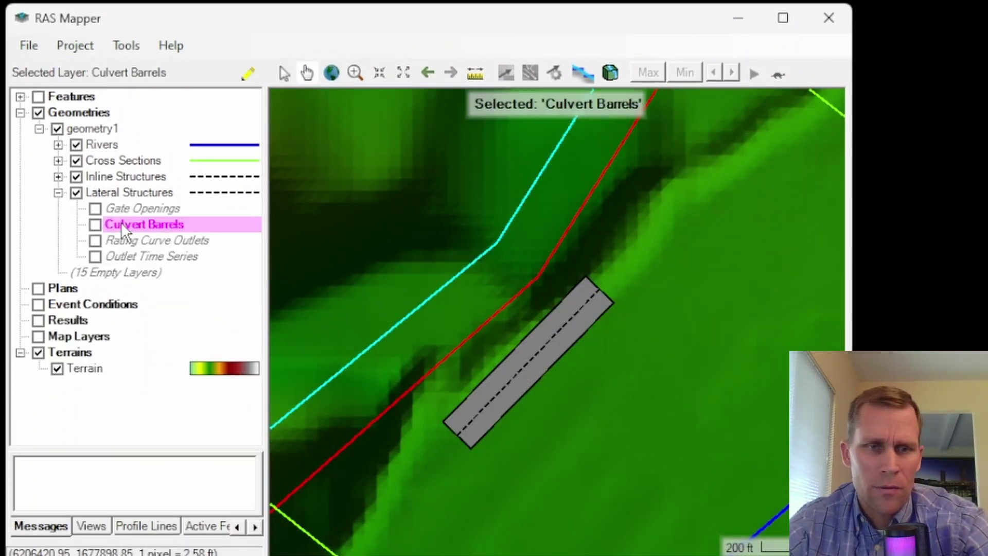
{"action": "left_click", "coordinate": [95, 225]}
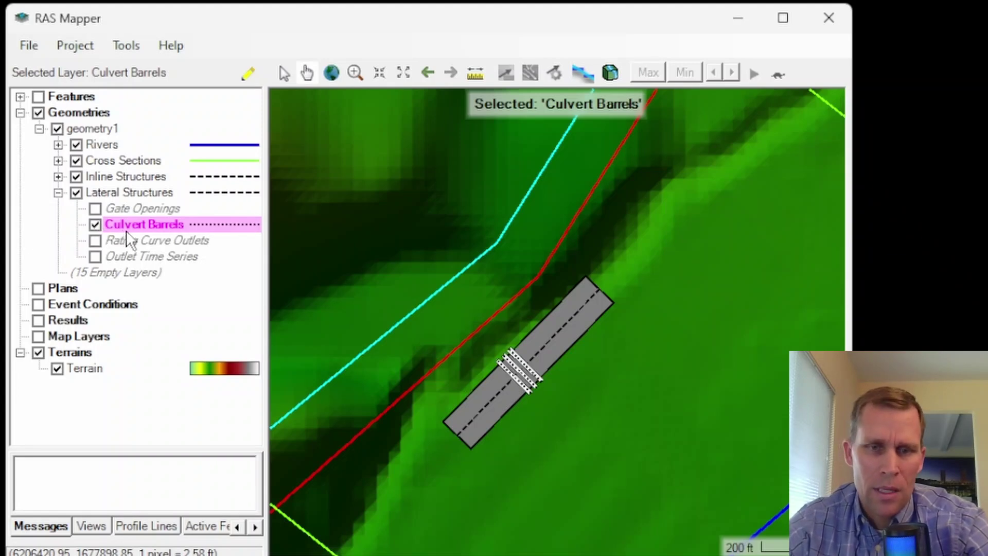
{"action": "scroll", "coordinate": [501, 404], "scroll_direction": "up", "scroll_amount": 2}
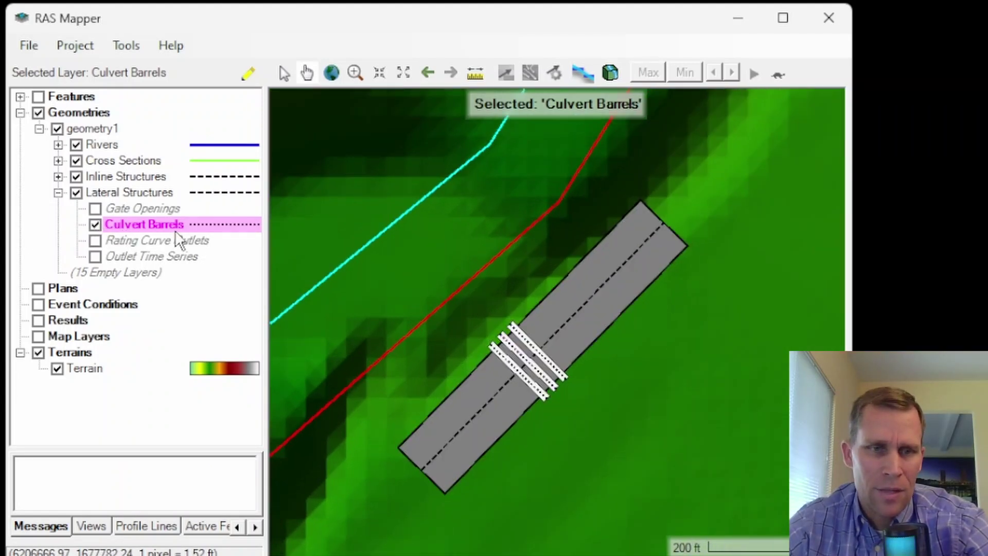
Start editing the Culvert Barrels layer and review the barrel names and stations in its attribute table
{"action": "left_click", "coordinate": [247, 73]}
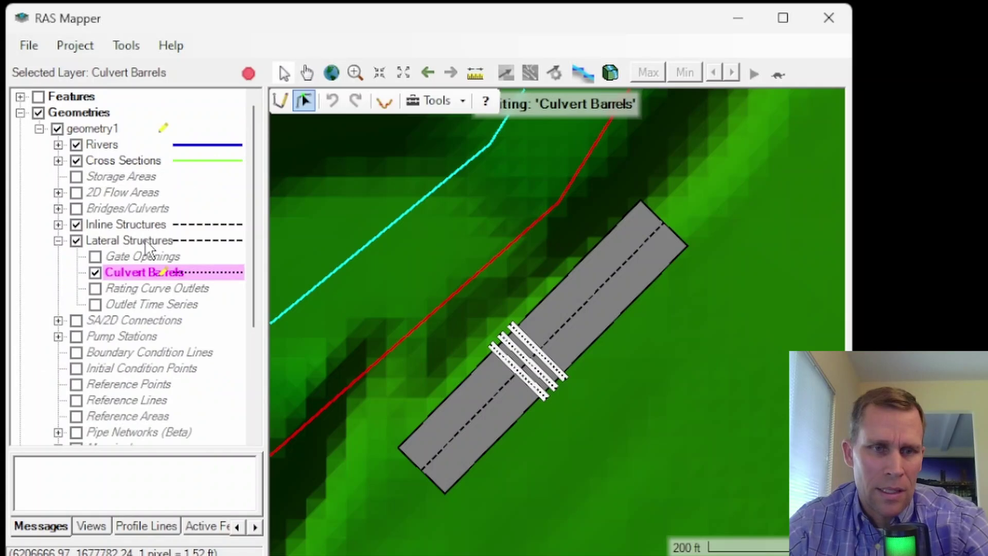
{"action": "right_click", "coordinate": [144, 275]}
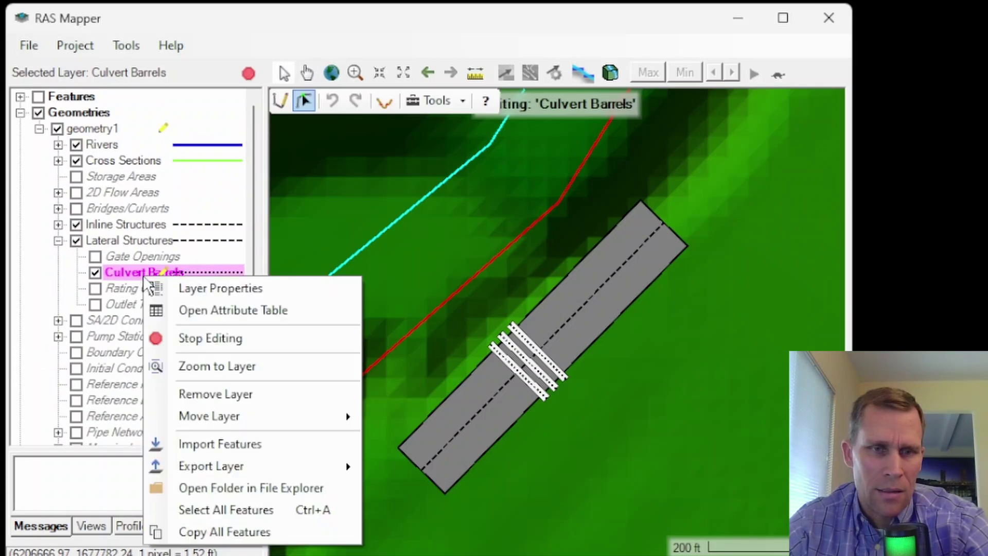
{"action": "left_click", "coordinate": [190, 311]}
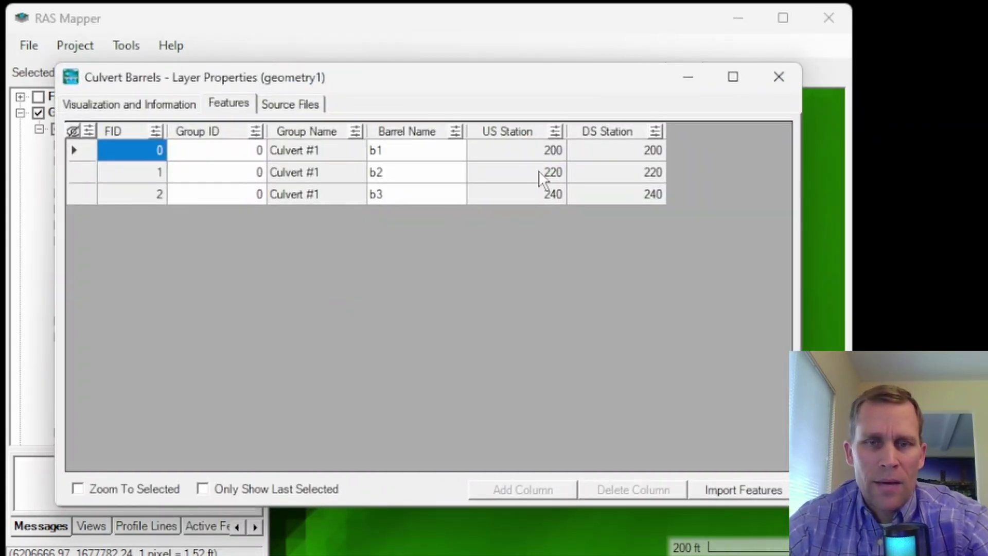
{"action": "left_click", "coordinate": [779, 77]}
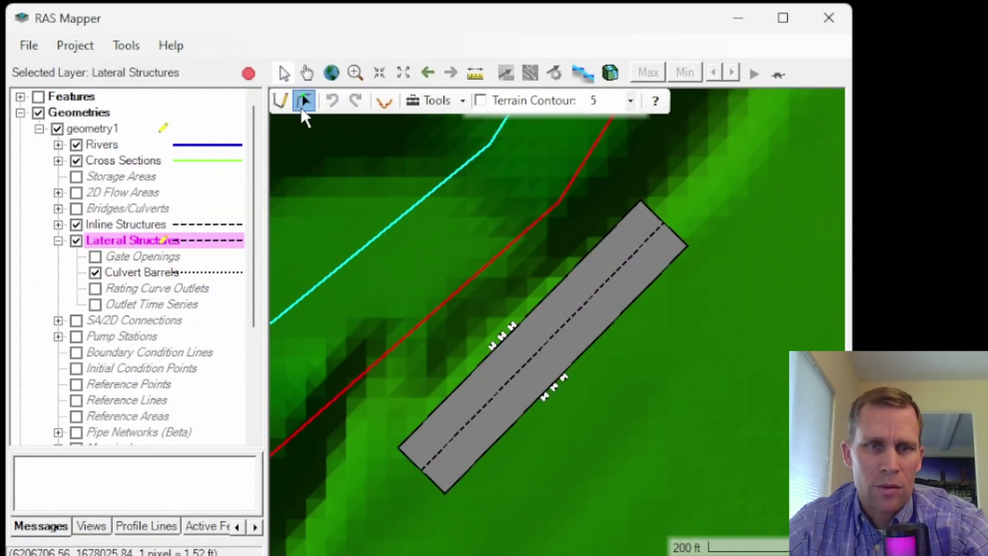
Plot the weir profile of lateral structure LS5, check the embankment and culverts against the terrain, and close the plot
{"action": "right_click", "coordinate": [599, 302]}
{"action": "left_click", "coordinate": [646, 323]}
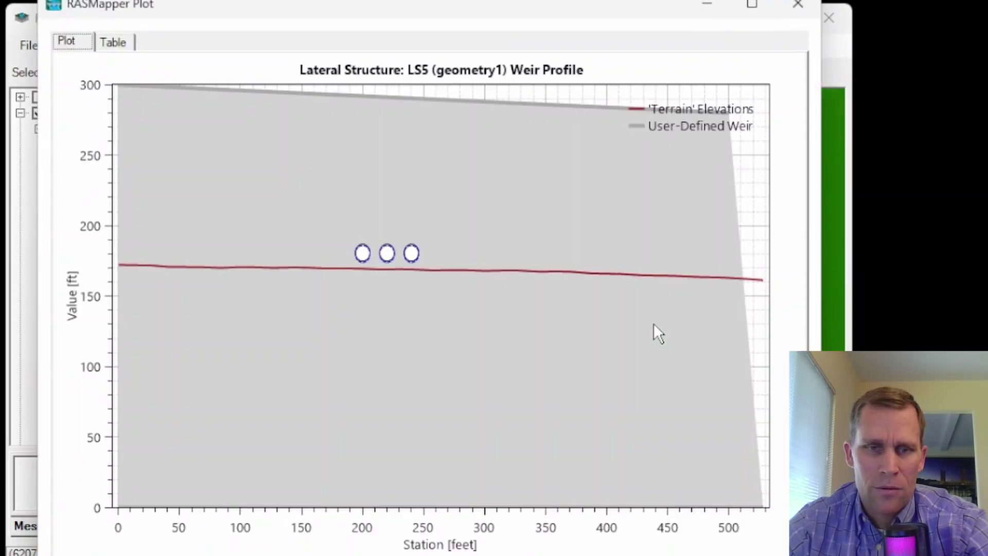
{"action": "mouse_move", "coordinate": [150, 262]}
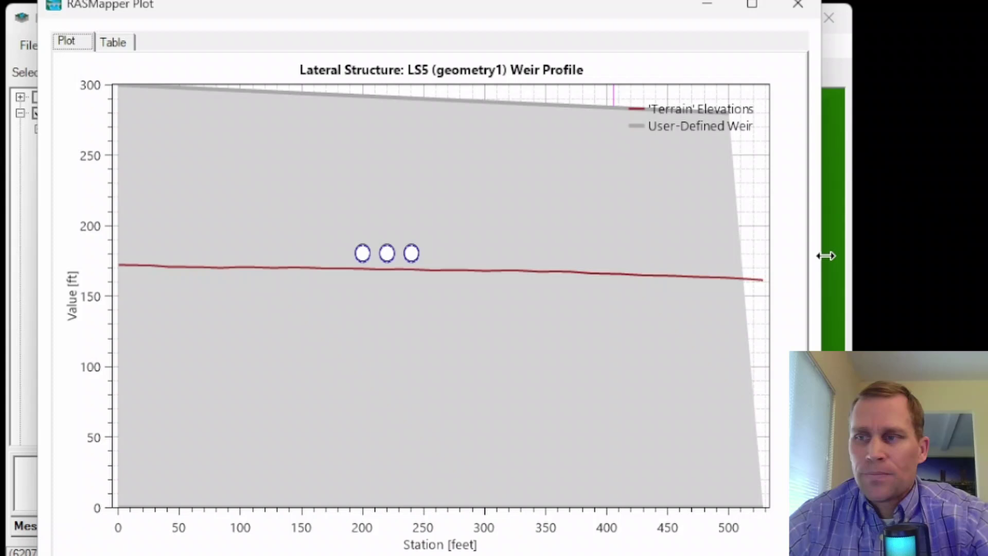
{"action": "left_click", "coordinate": [798, 4]}
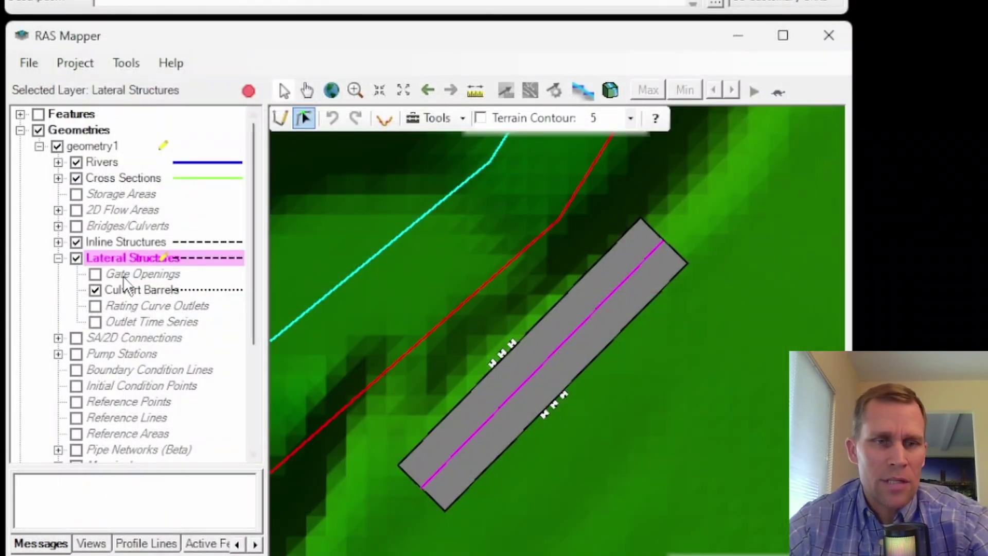
Select the Gate Openings, Rating Curve Outlets and Outlet Time Series layers of Lateral Structures in turn to show them
{"action": "left_click", "coordinate": [125, 276]}
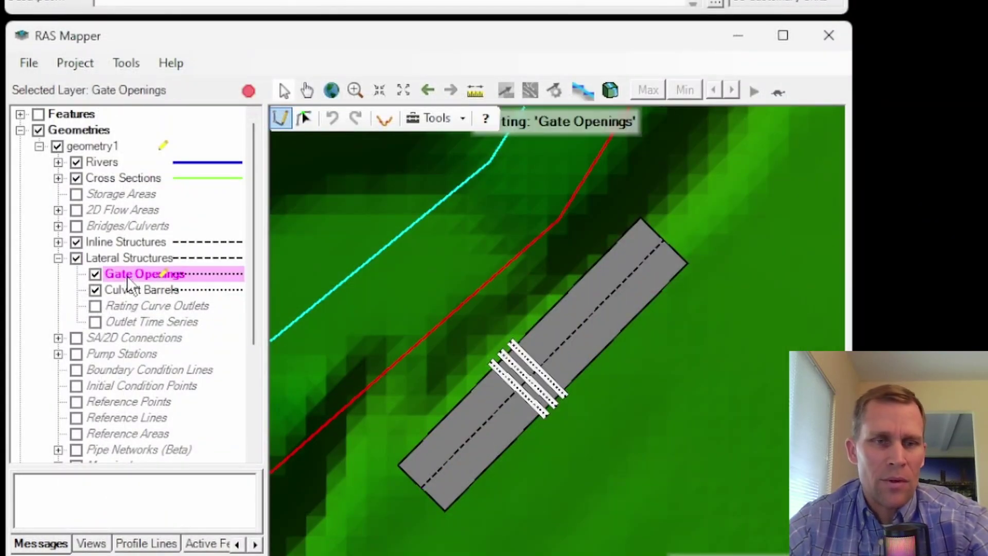
{"action": "left_click", "coordinate": [157, 306]}
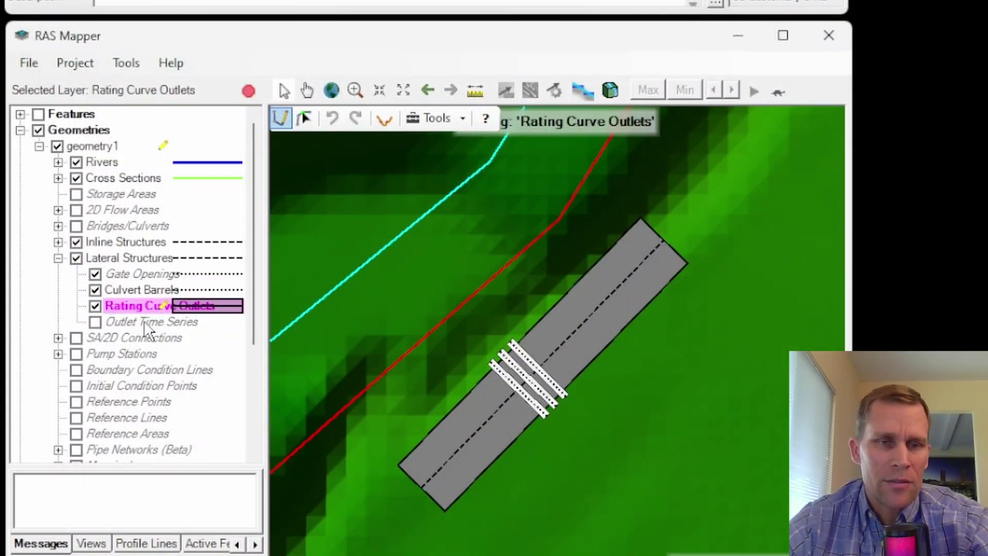
{"action": "left_click", "coordinate": [145, 322]}
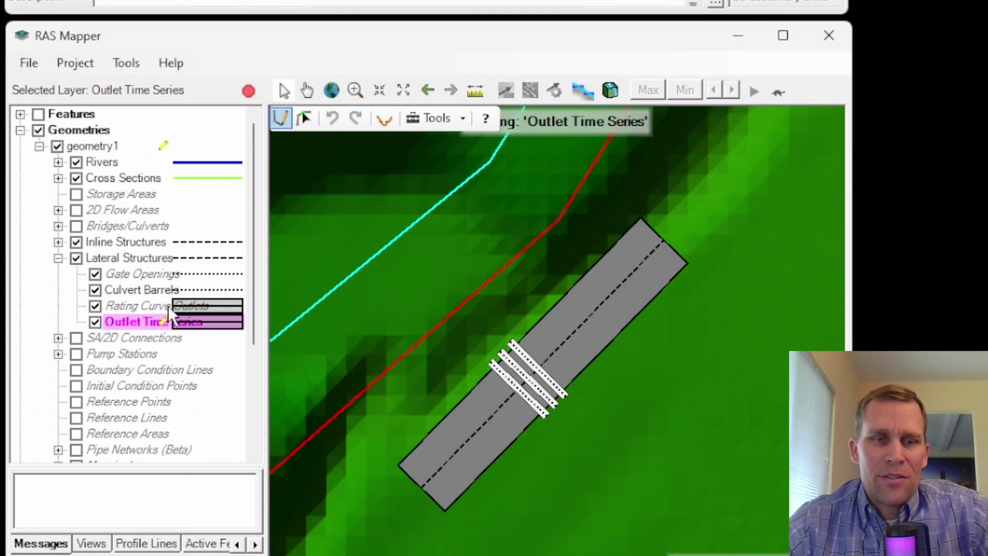